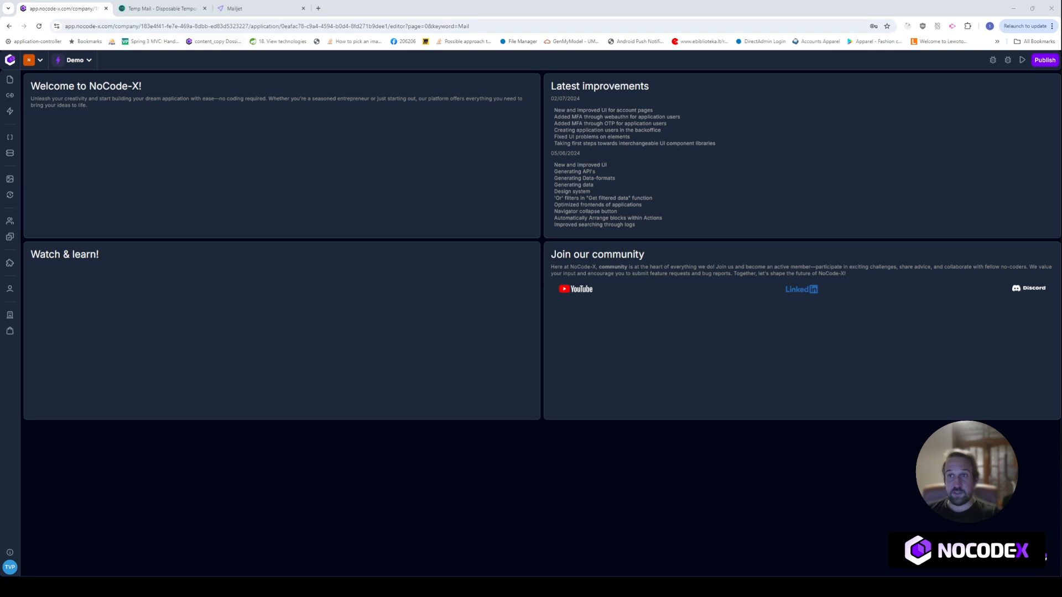
Open Mailjet's Account Information page from the account menu, then return to the NoCode-X dashboard
click(232, 8)
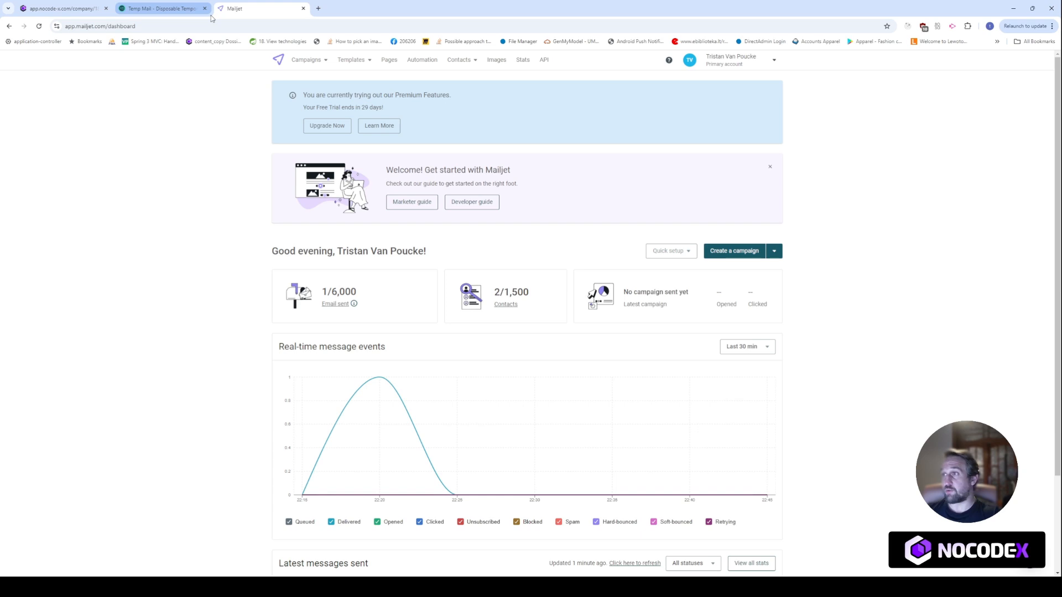
click(691, 69)
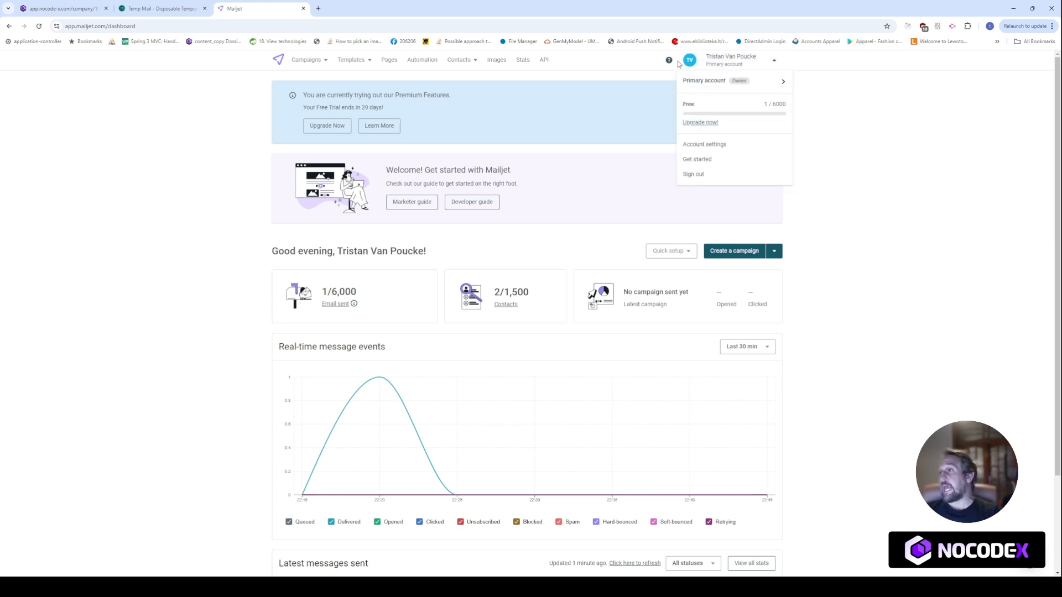
click(695, 146)
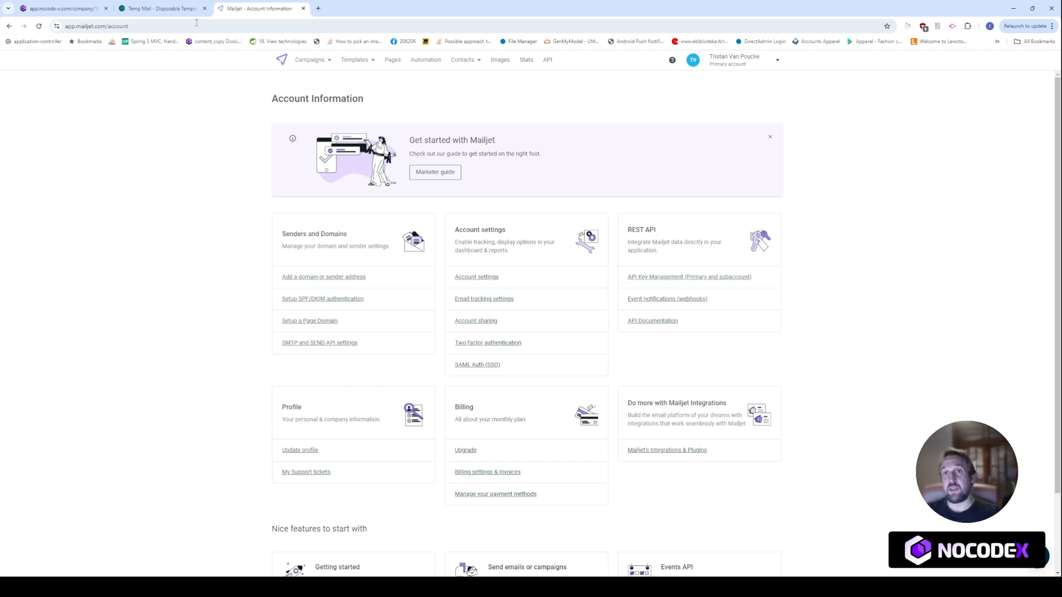
click(80, 6)
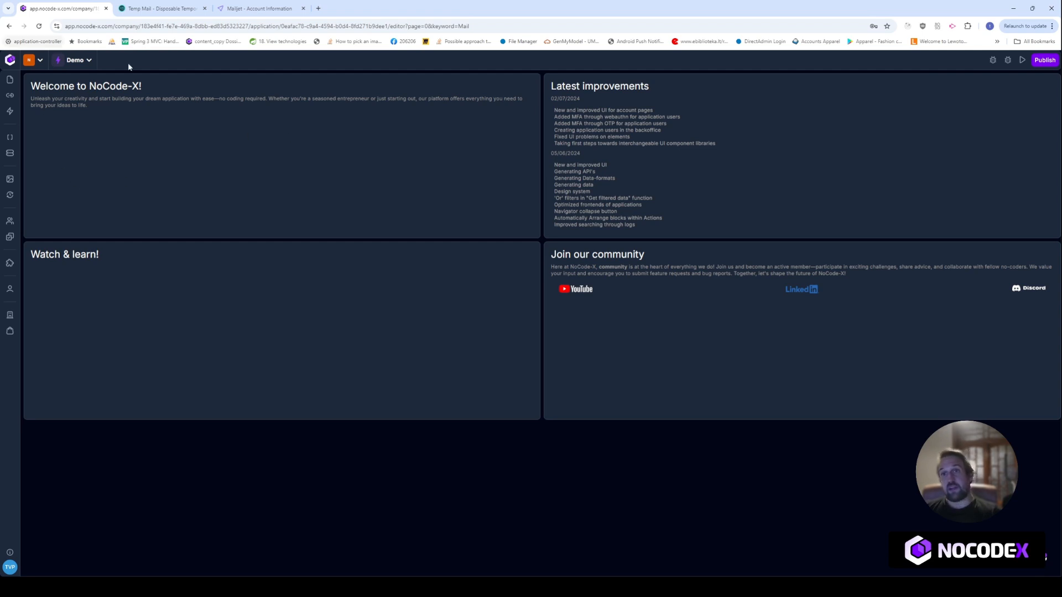
Install the Mailjet integration plugin, version 0.1.0, from the Hub by searching 'mailjet'
click(79, 62)
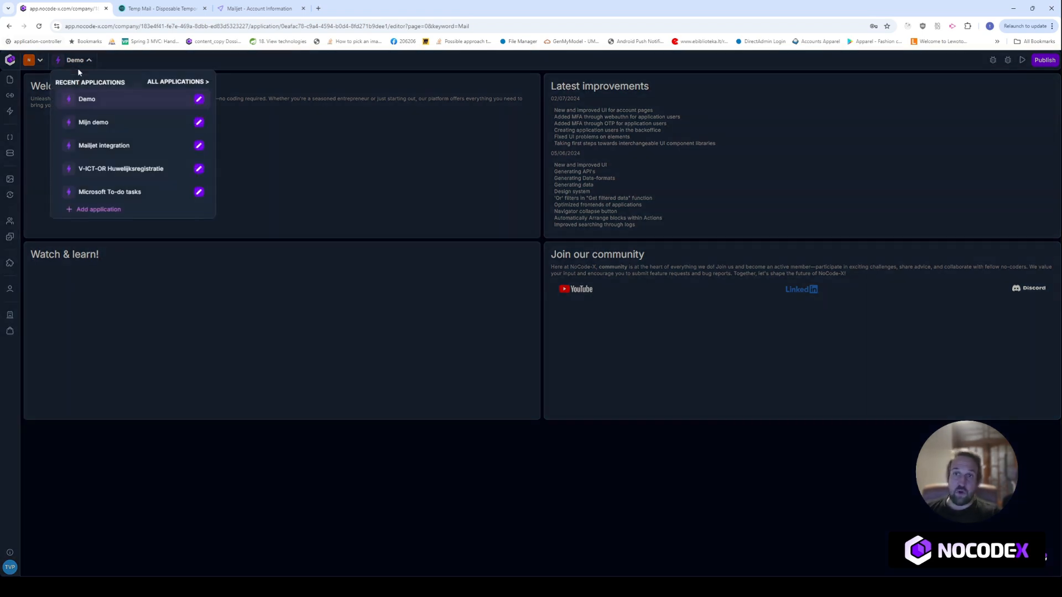
click(344, 132)
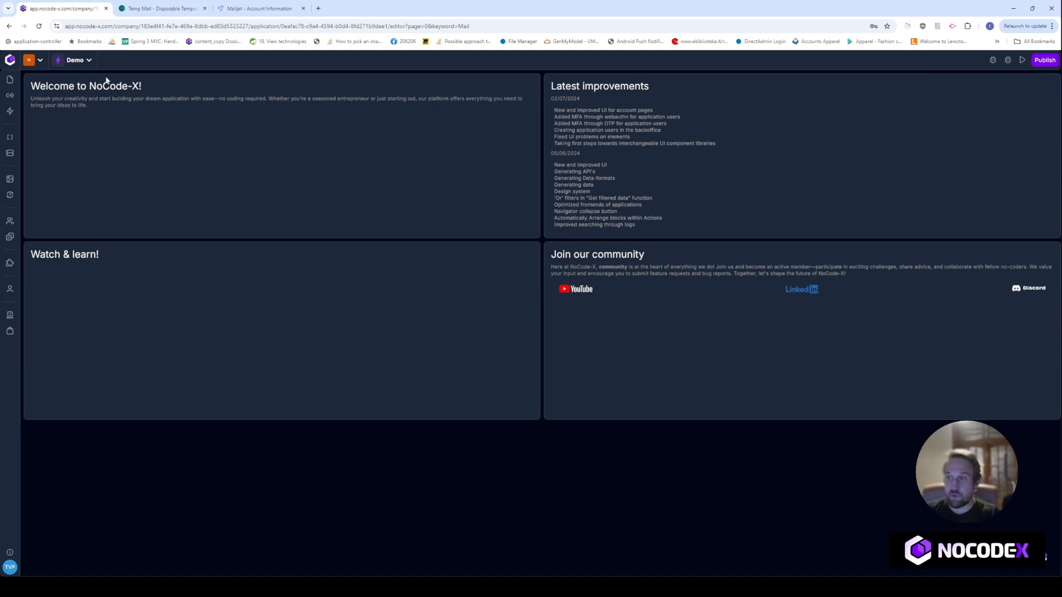
click(10, 331)
click(200, 182)
text(mailjet)
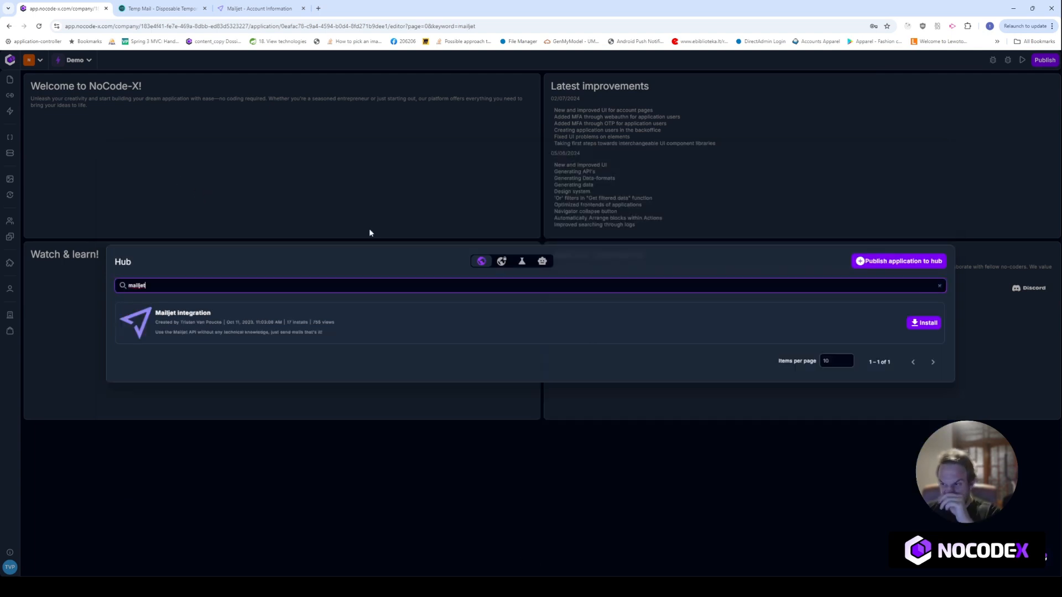
click(924, 325)
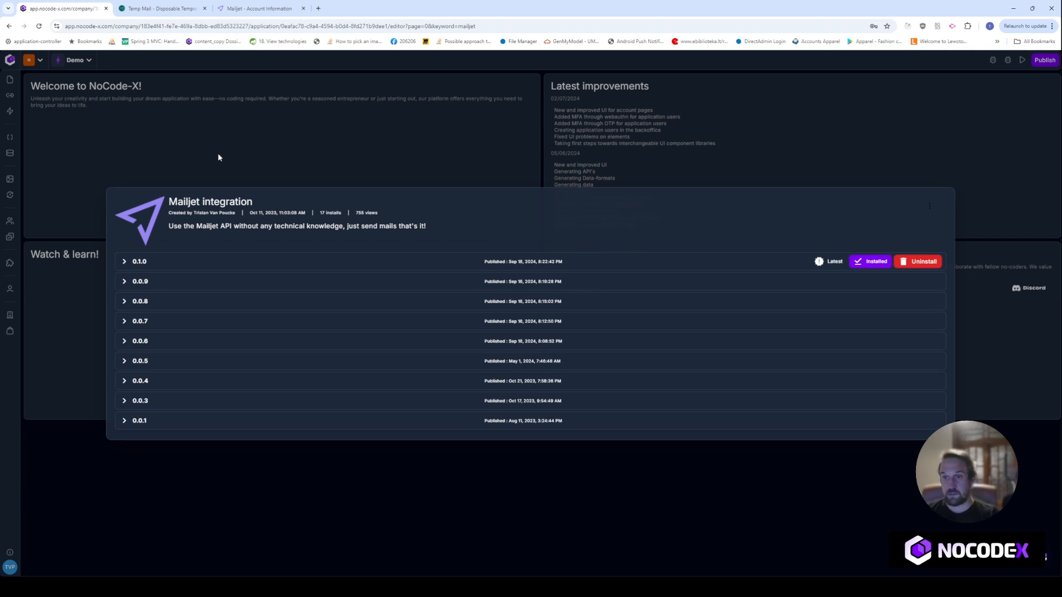
click(219, 158)
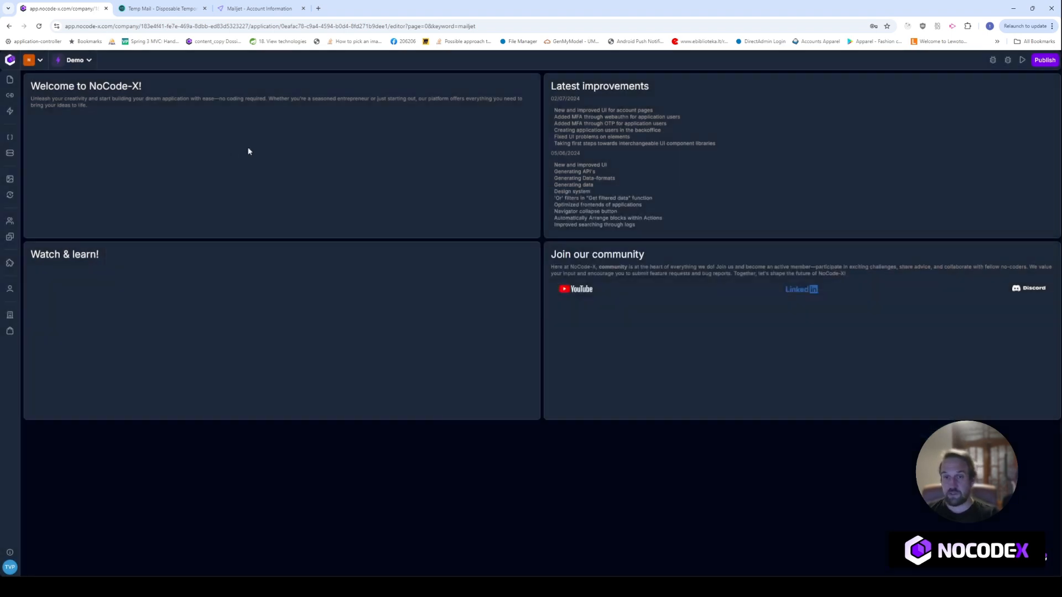
Start a new data entry named 'Mailjet configuration' using the Mailjet configuration data-format
click(11, 153)
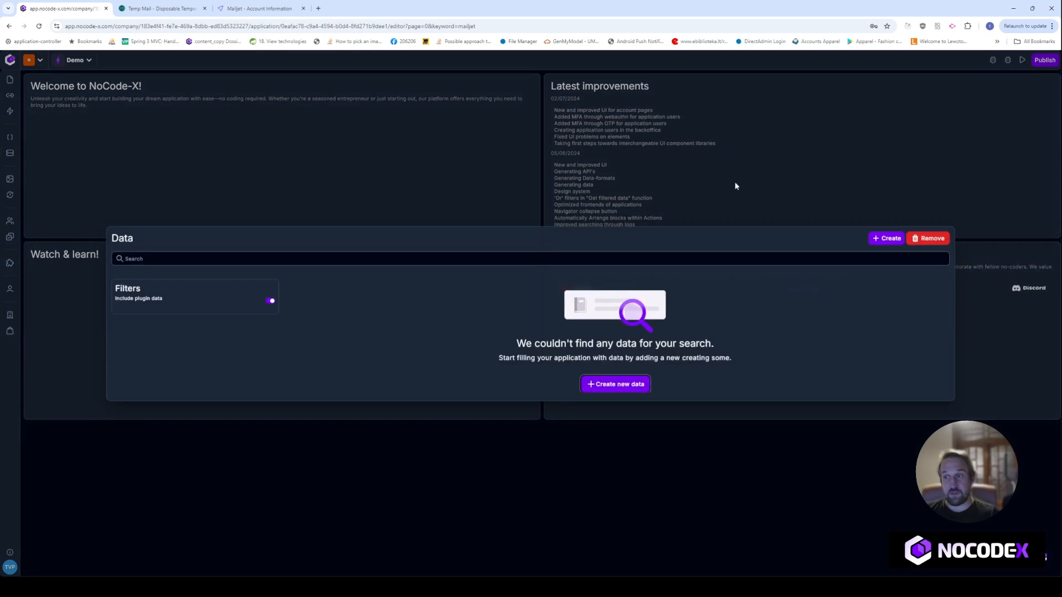
click(885, 239)
text(M)
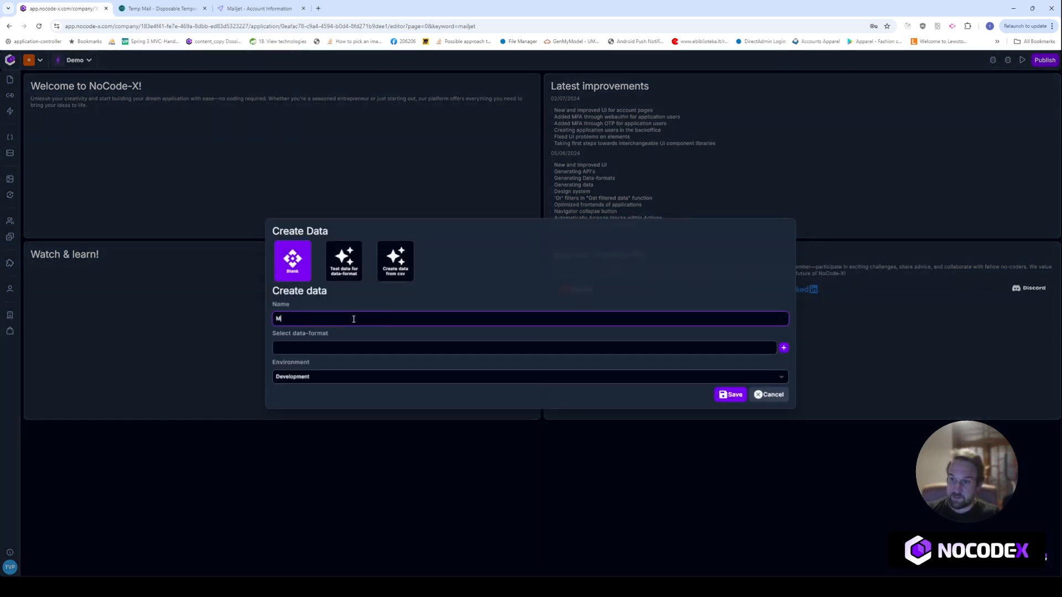
text(ailjet configuration)
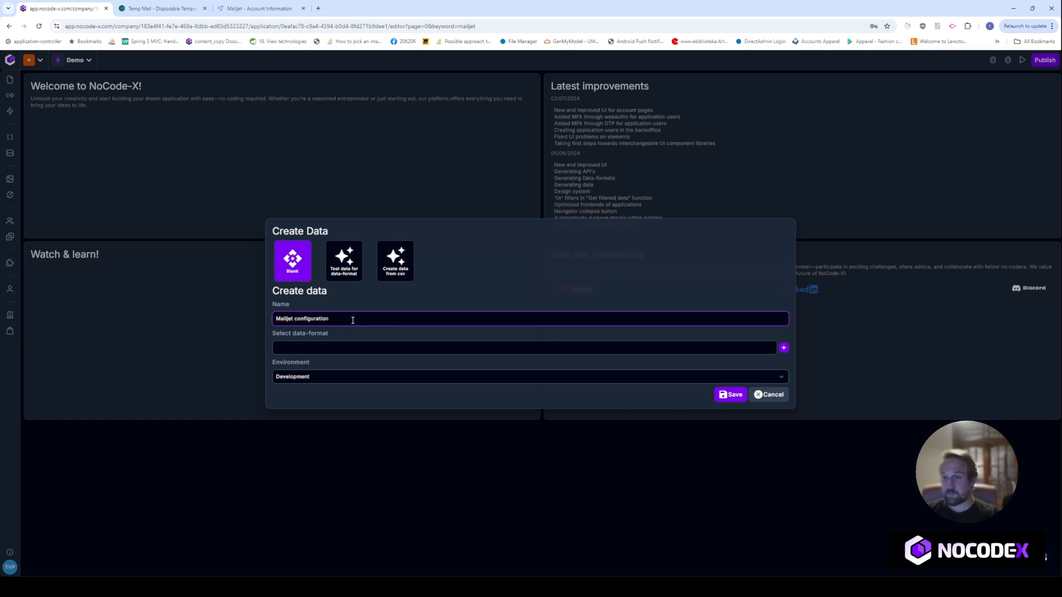
click(351, 348)
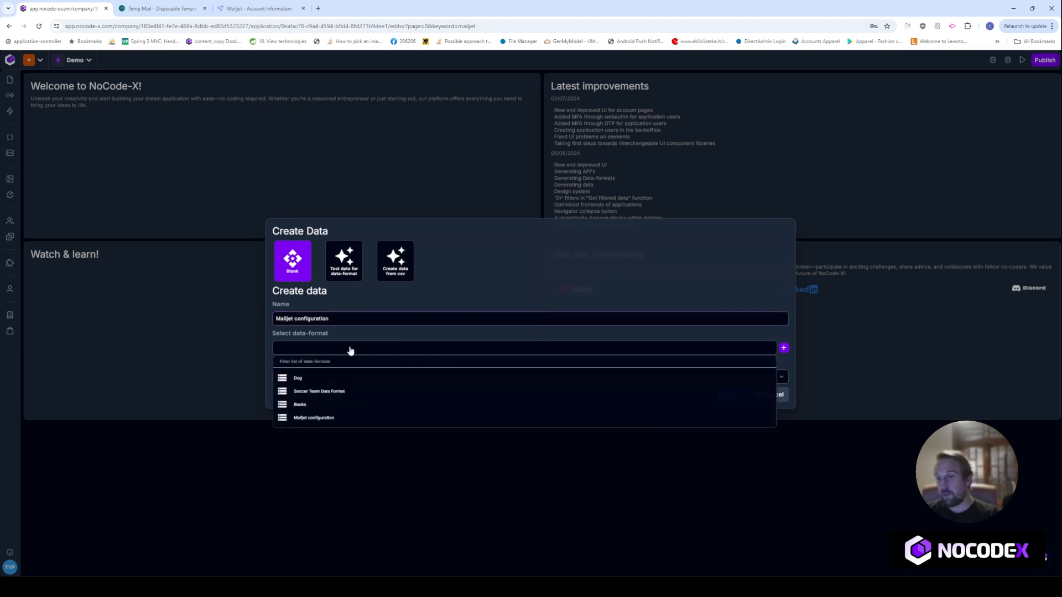
click(336, 419)
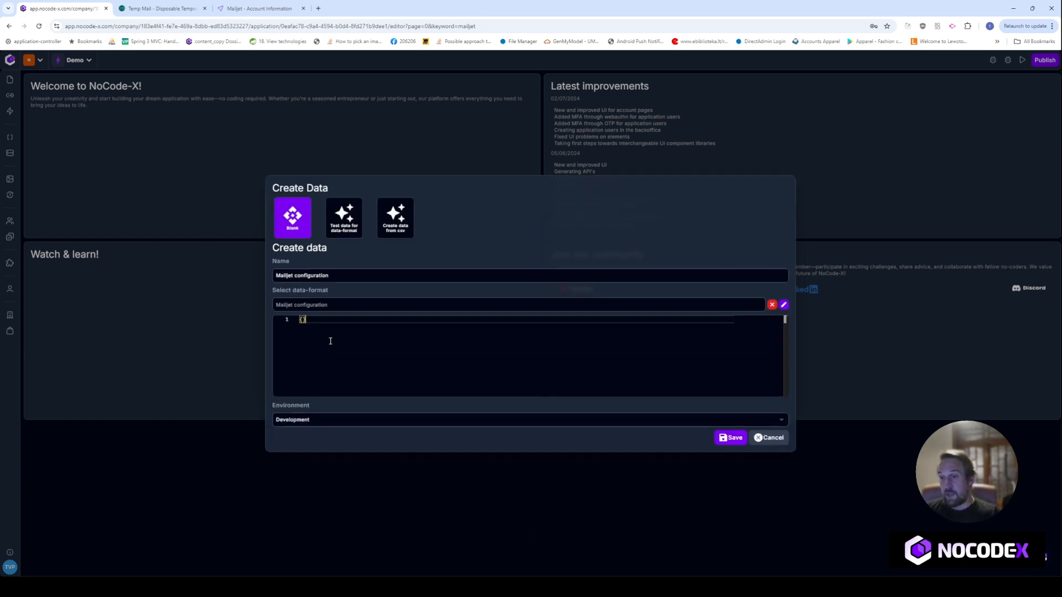
text(")
key(Return)
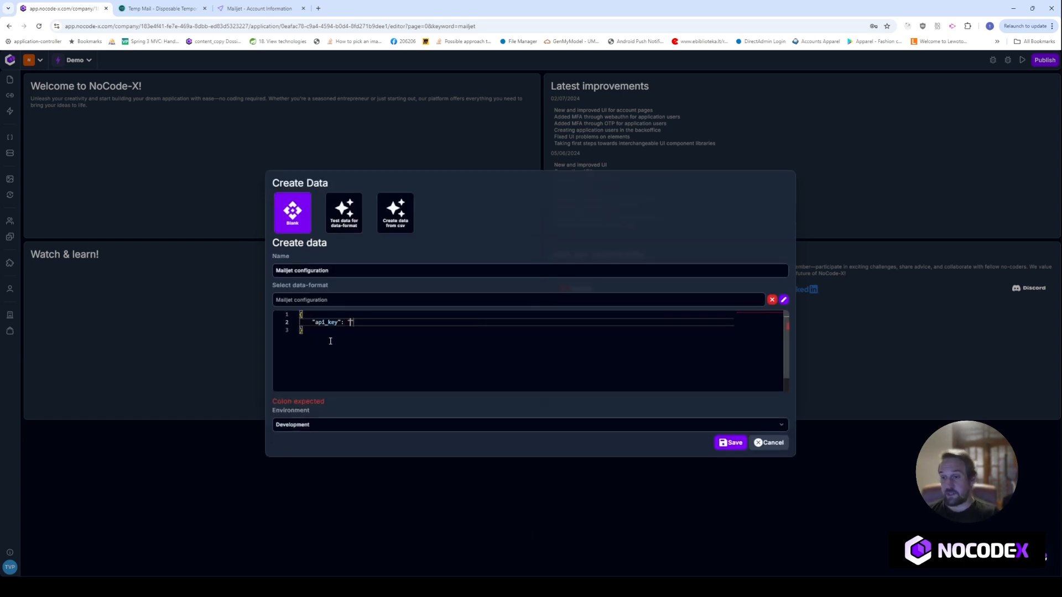
text(my)
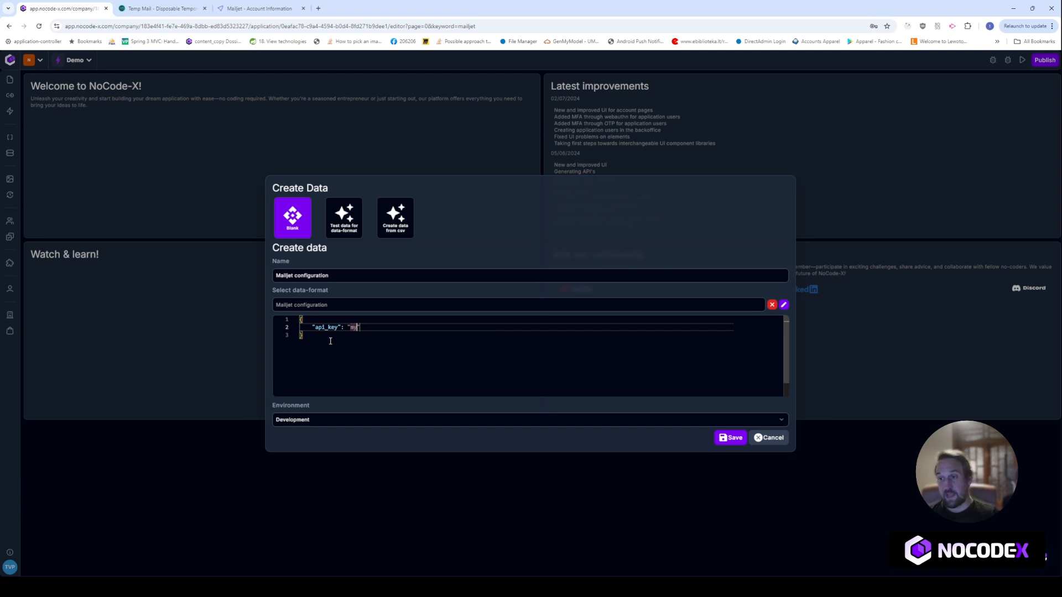
text(apikey",)
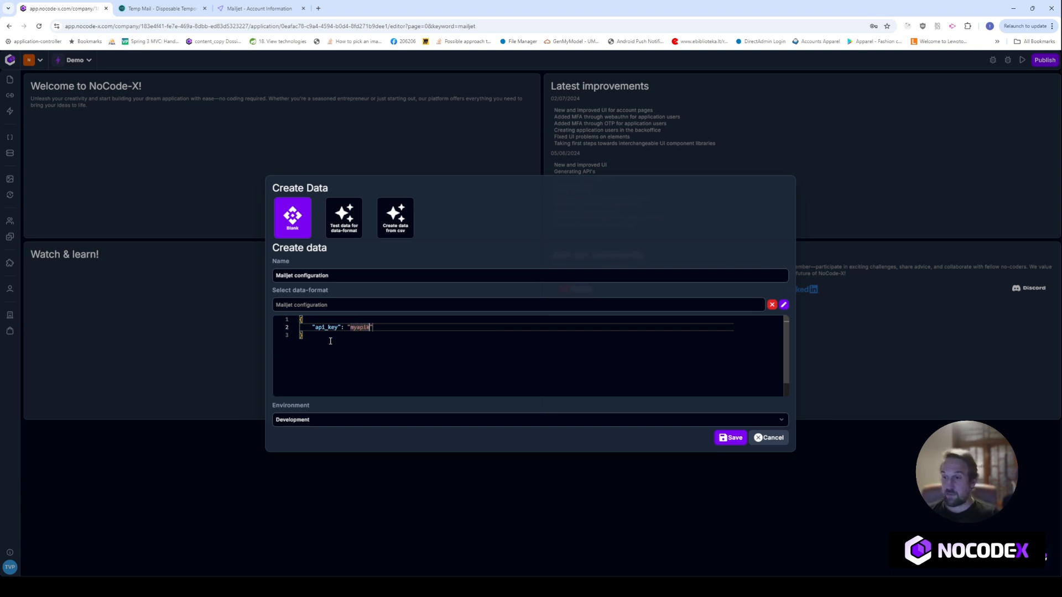
key(Return)
text(")
key(Down)
key(Down)
key(Down)
key(Return)
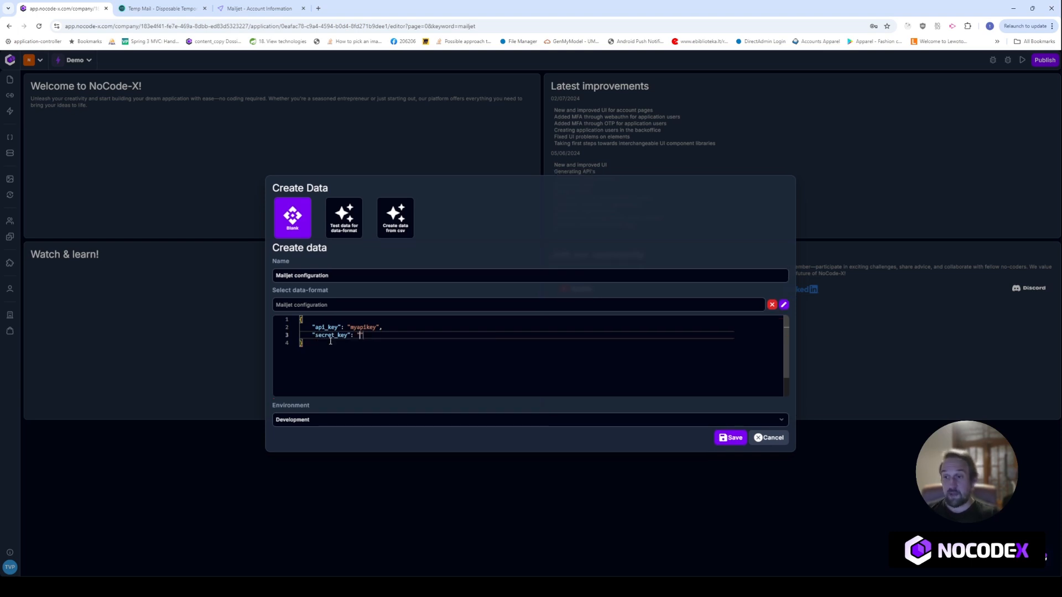
double_click(367, 328)
click(361, 335)
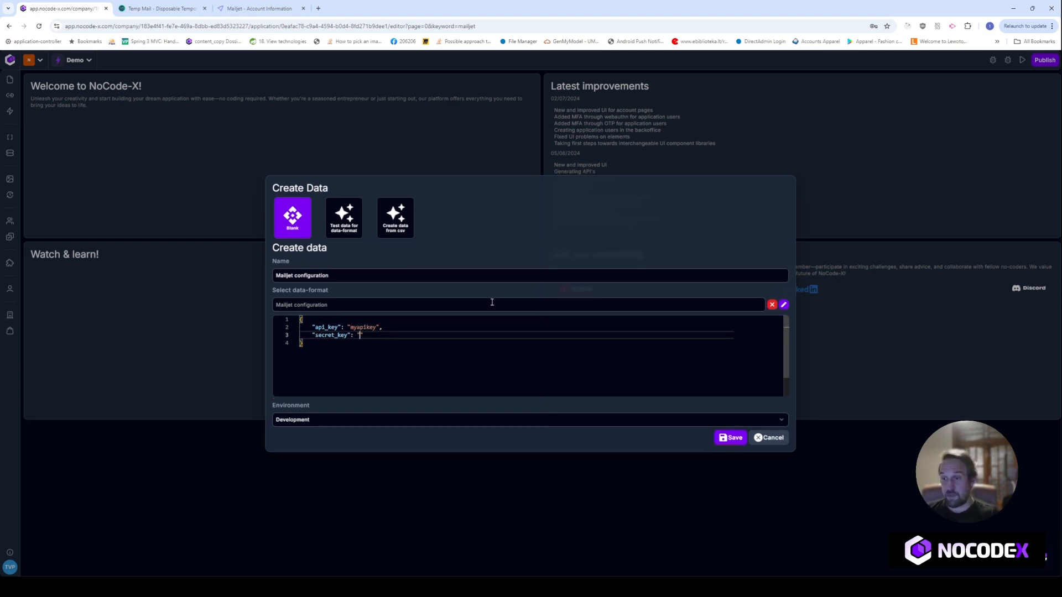
text(my)
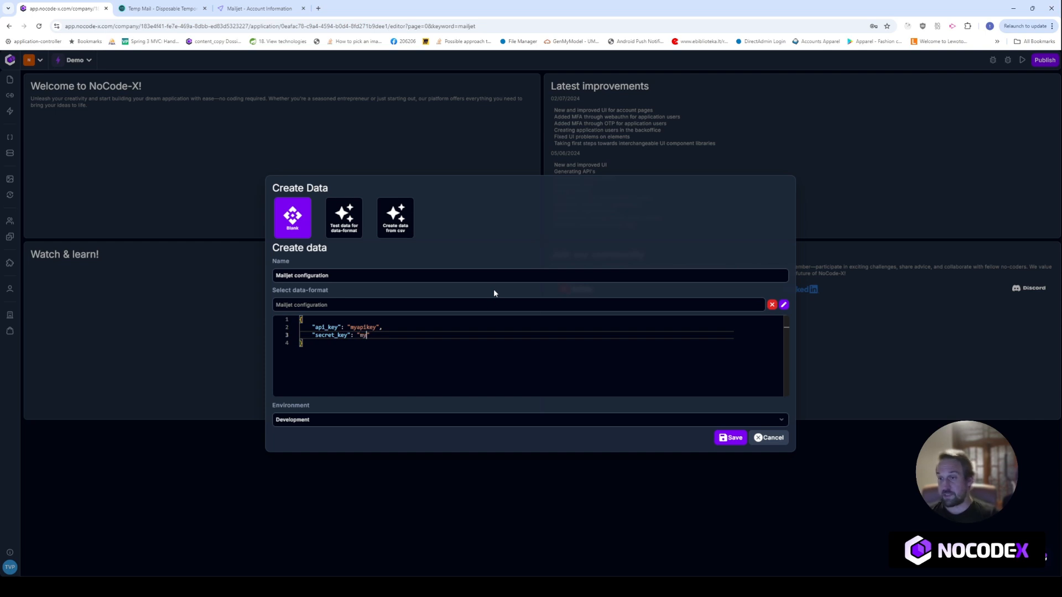
text(secret",)
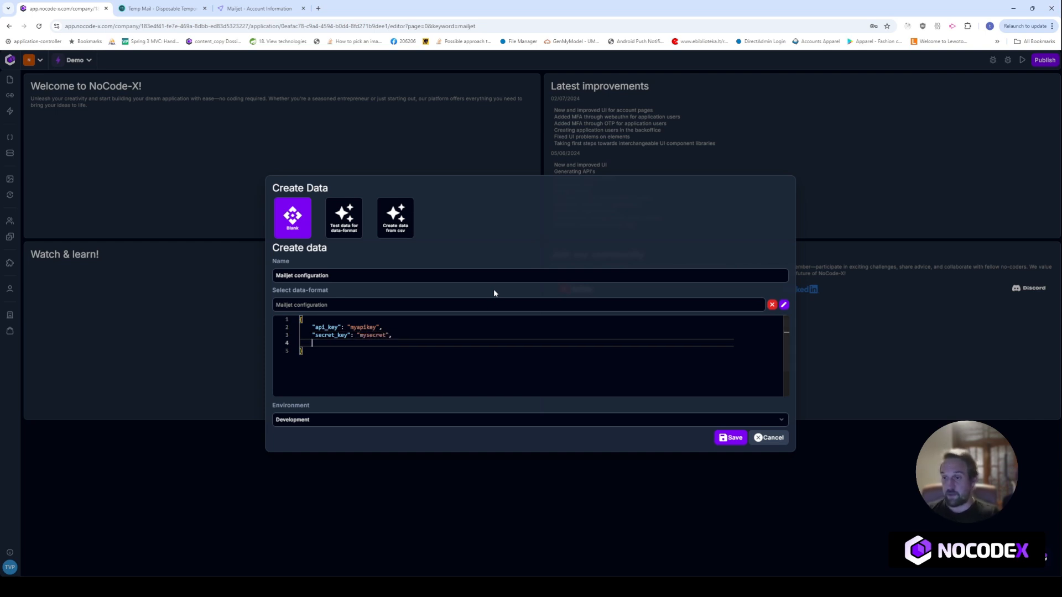
Add a from_address entry holding the sender's e-mail address
key(Return)
text(")
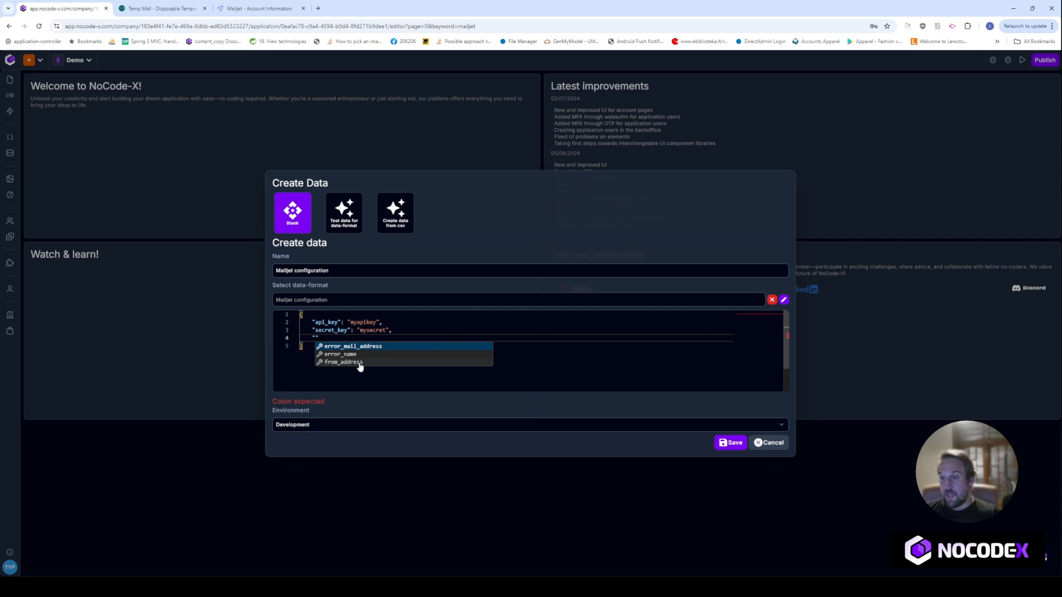
click(359, 363)
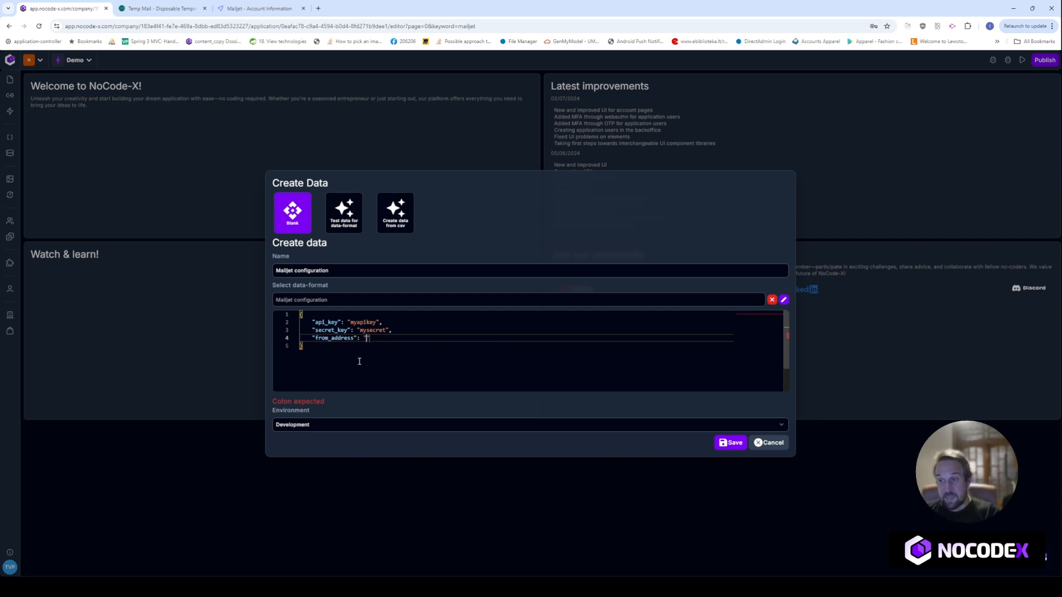
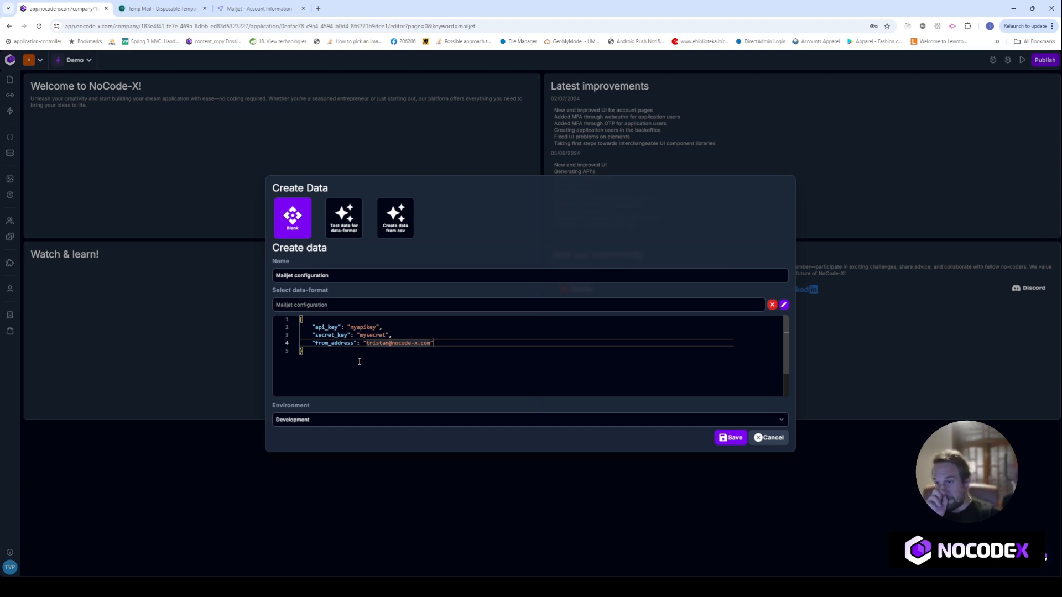
Add an error_mail_address entry with the error contact's e-mail address
key(Right)
text(,)
key(Return)
text(")
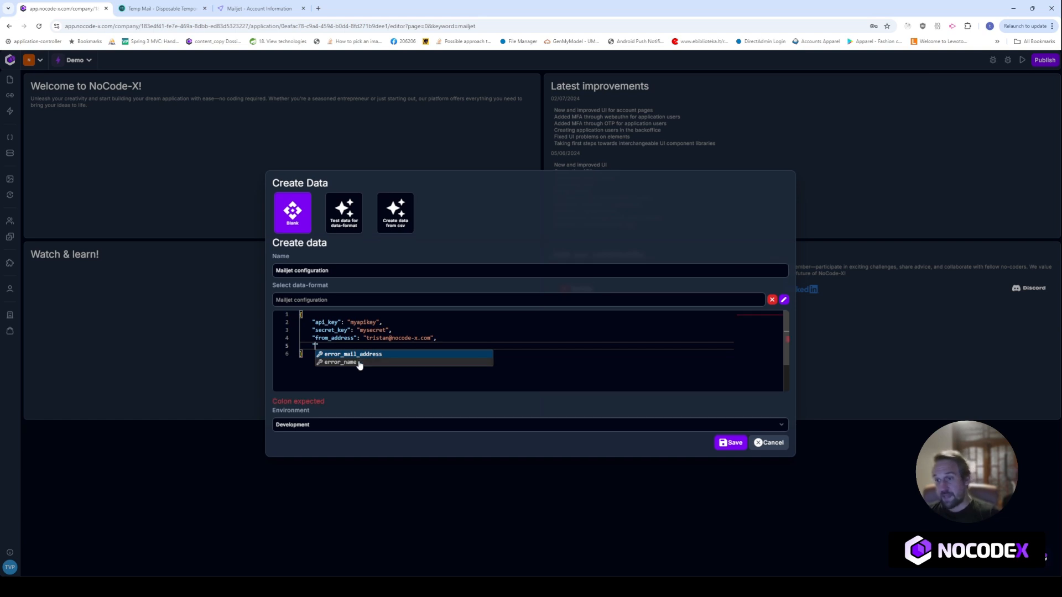
key(Return)
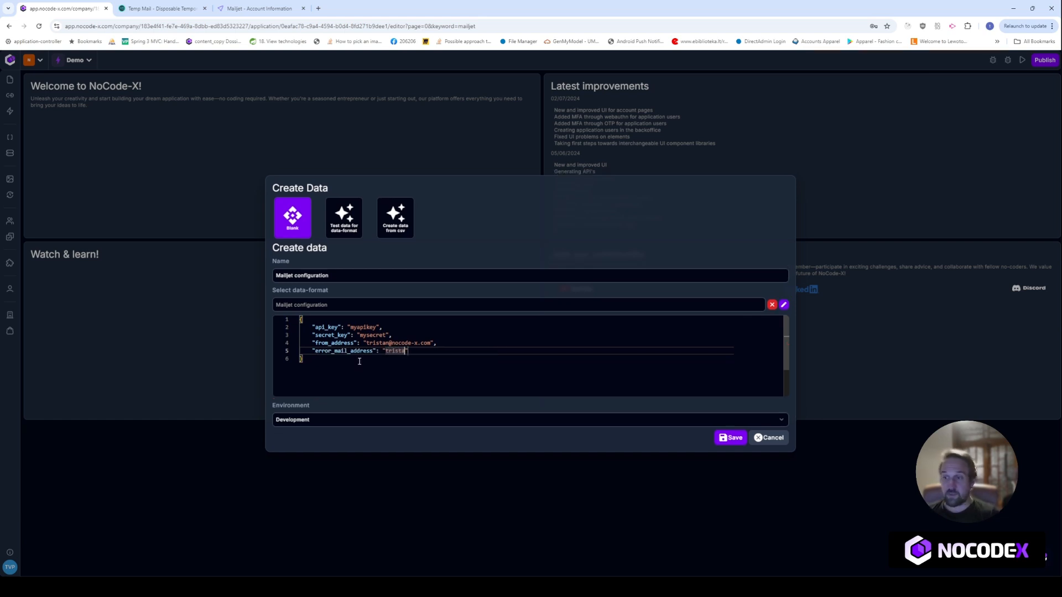
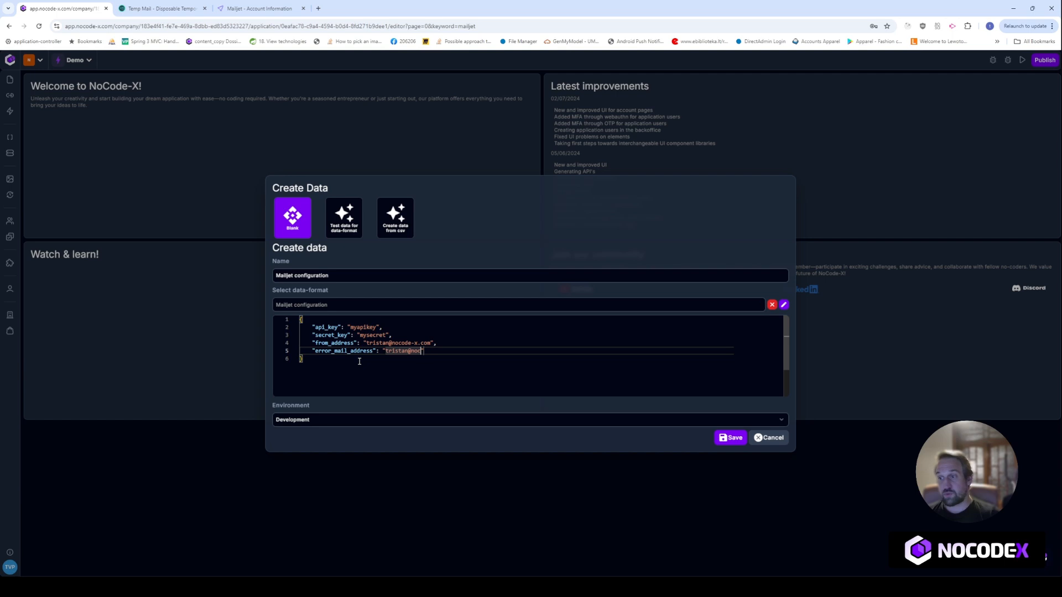
text(",)
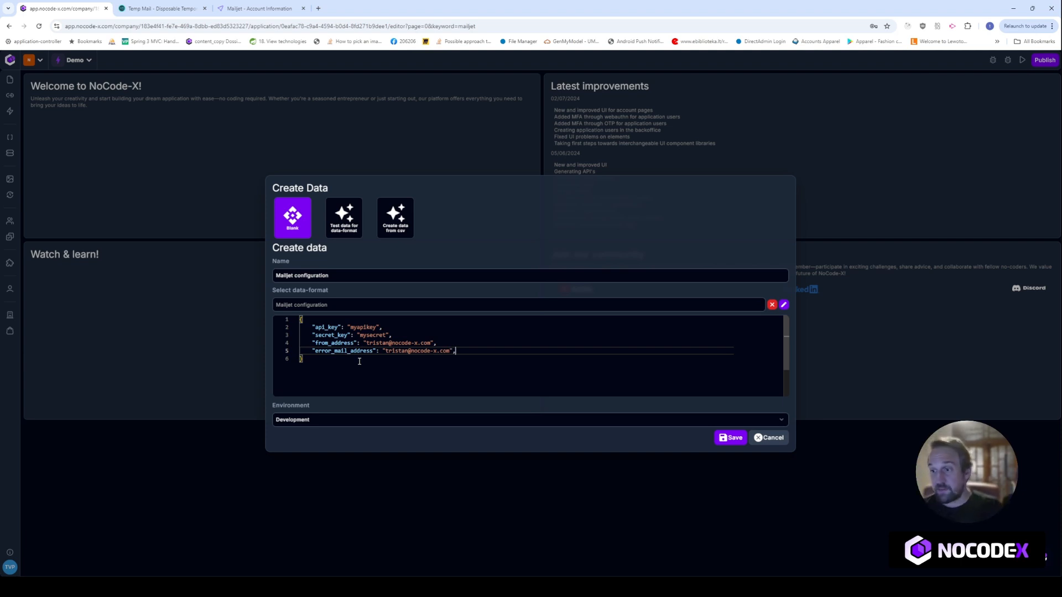
Add an error_name entry with the contact's name, clear the trailing-comma error, and save the data
key(Return)
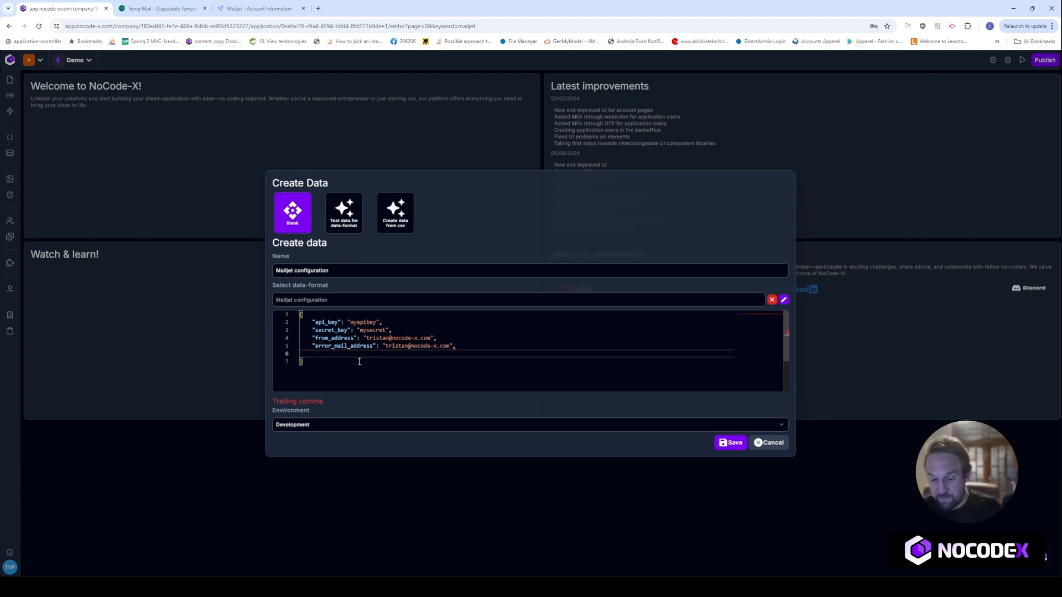
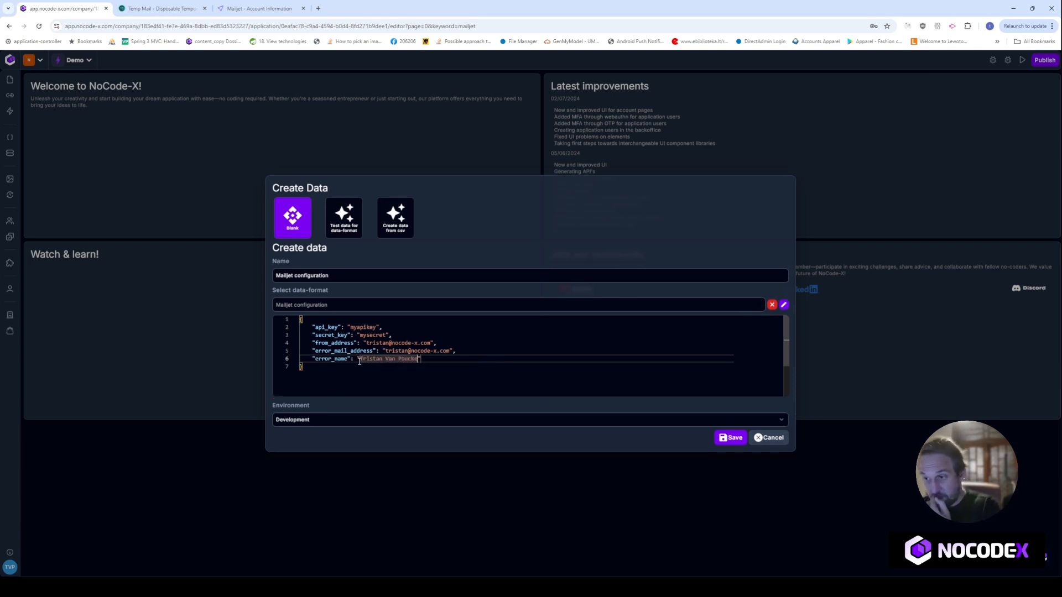
text(")
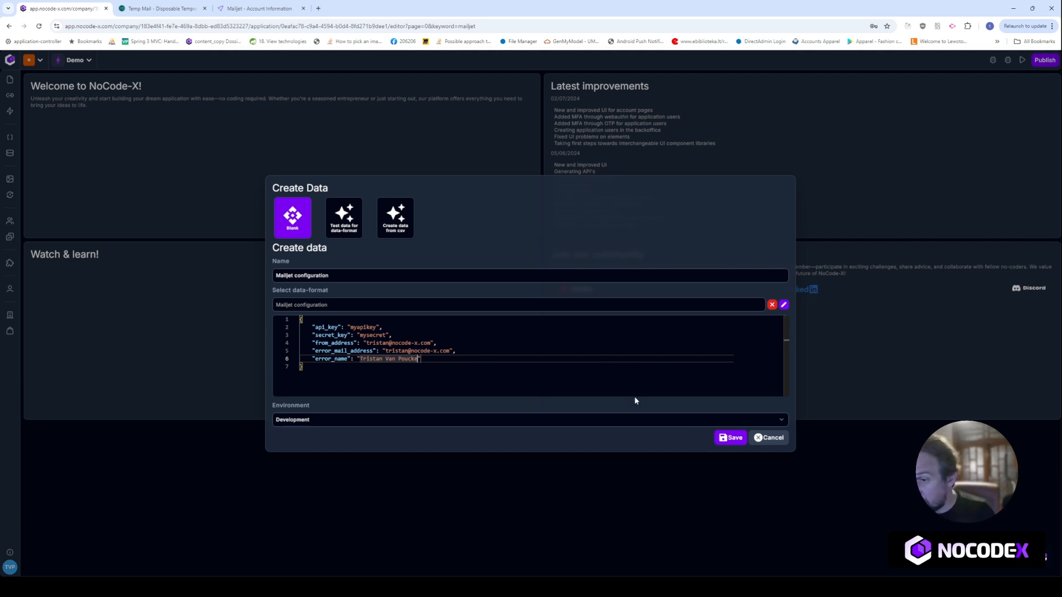
drag(446, 362, 284, 320)
click(431, 352)
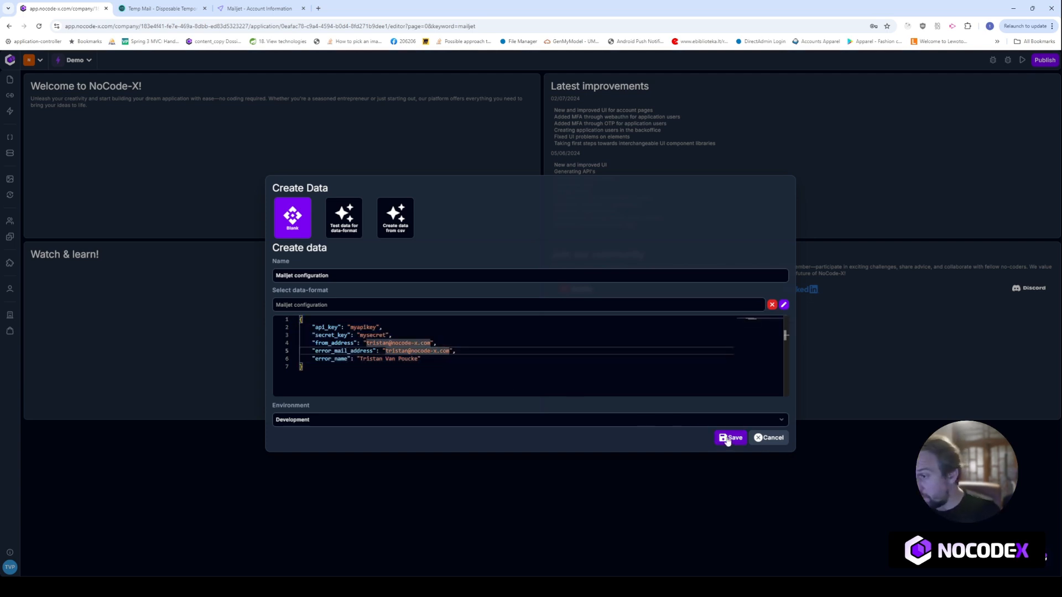
click(730, 439)
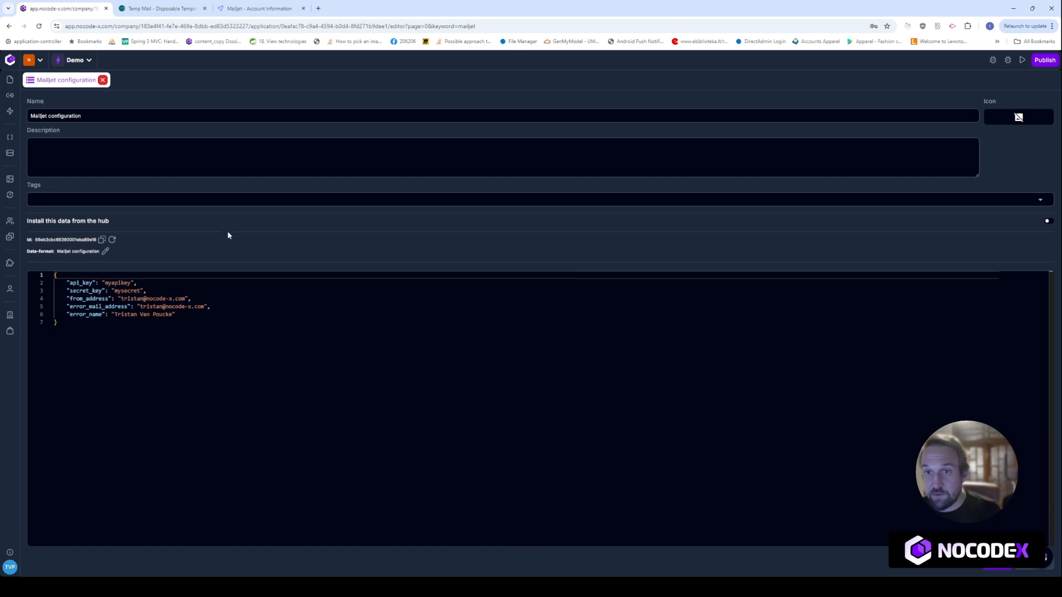
Close the Mailjet configuration editor and go to the application's Actions list
click(102, 80)
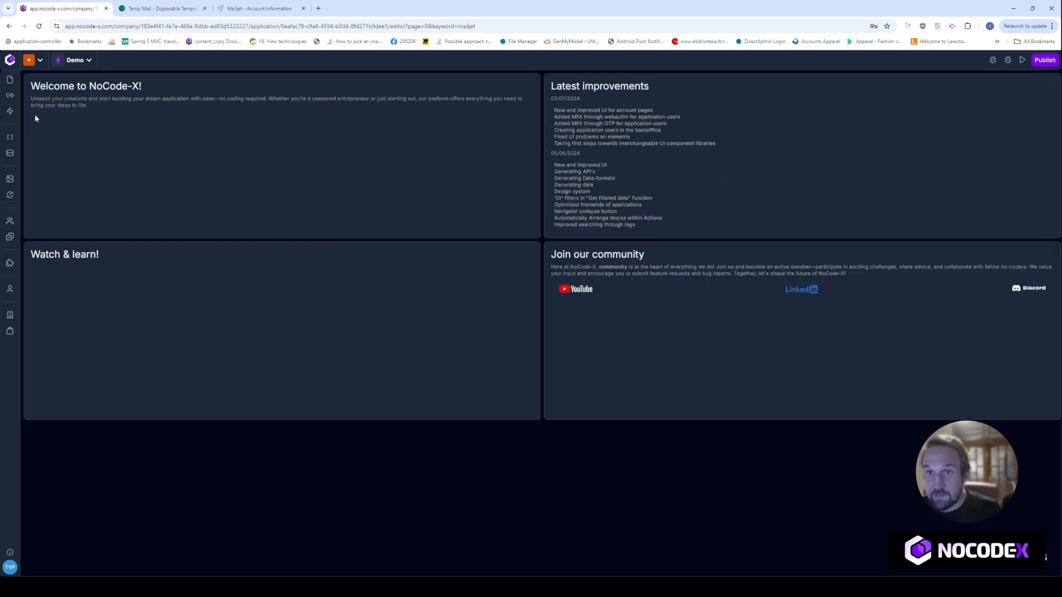
click(9, 153)
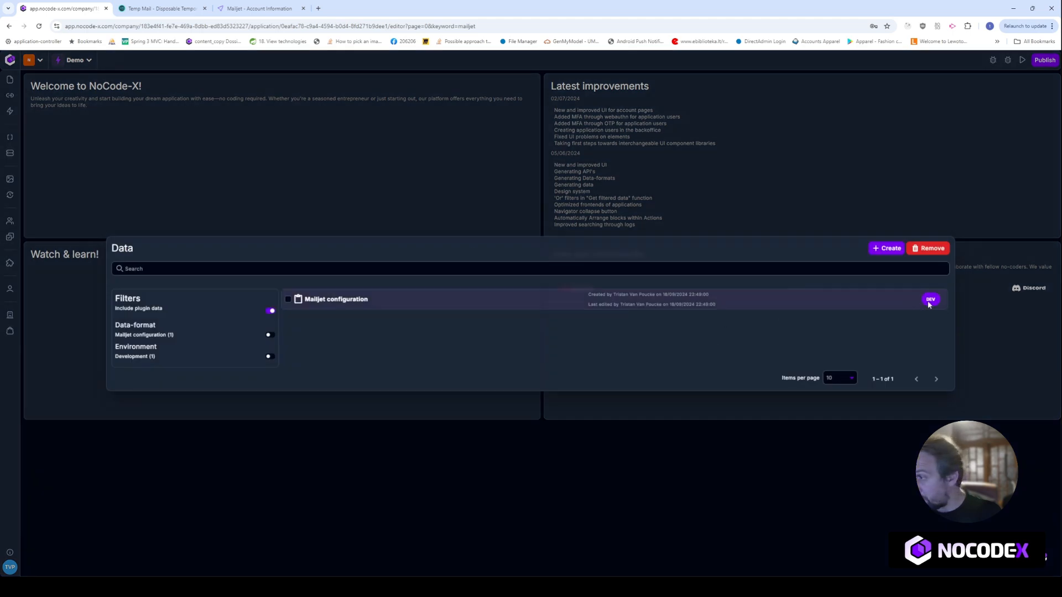
click(277, 164)
click(9, 113)
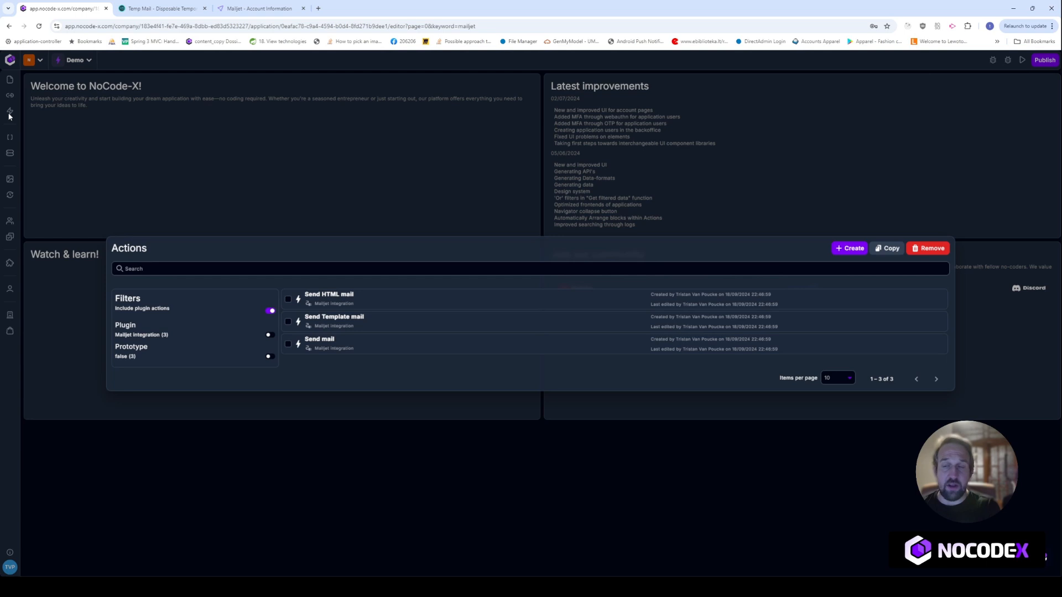
Create a new action named 'Send my own HTML mail'
click(847, 248)
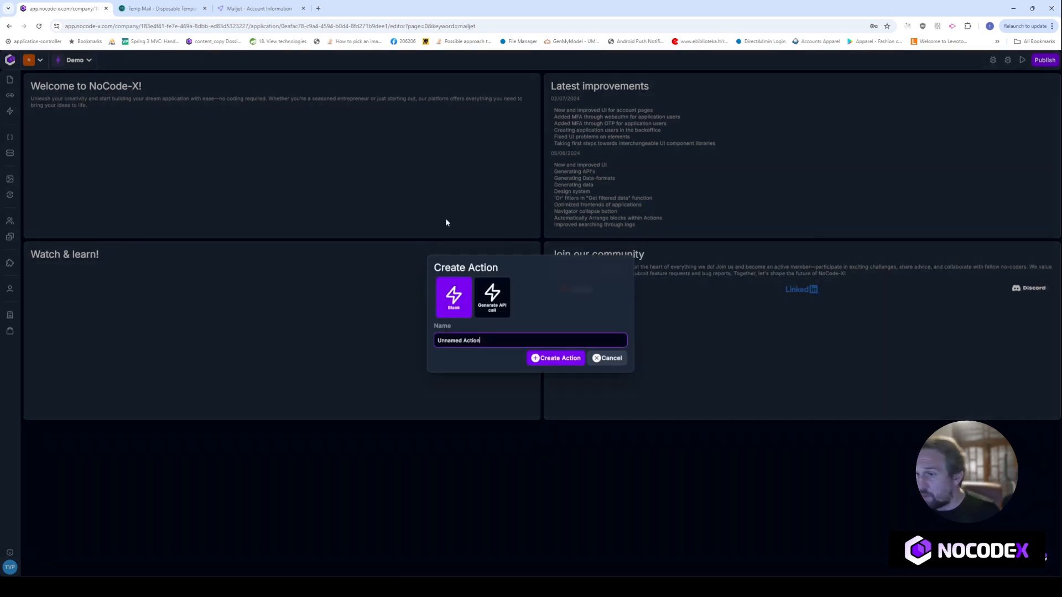
drag(489, 341, 437, 336)
text(ose)
key(BackSpace)
key(BackSpace)
key(BackSpace)
text(Send my own HTML mail)
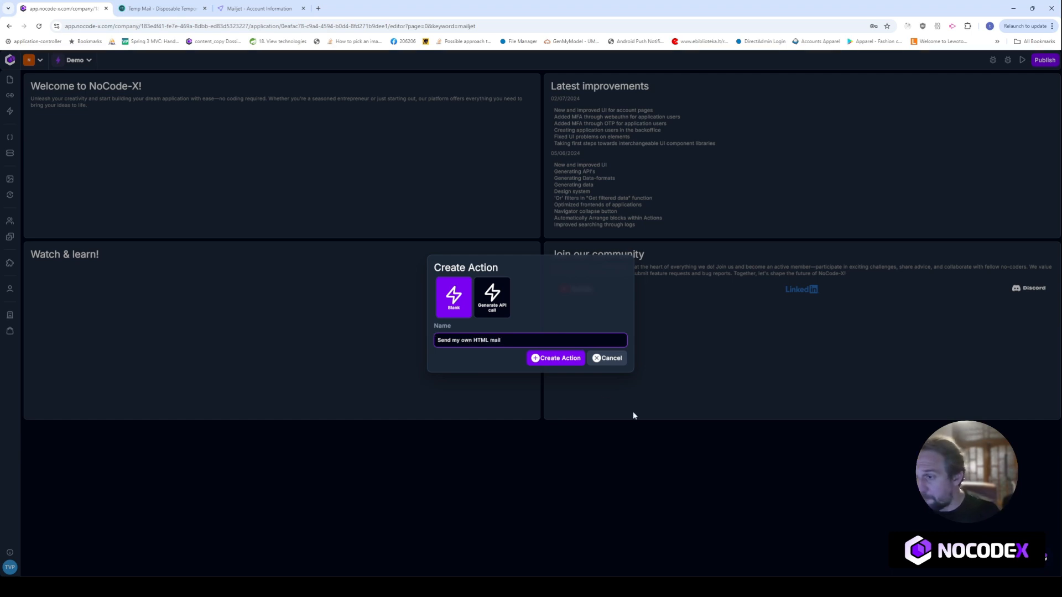
click(561, 360)
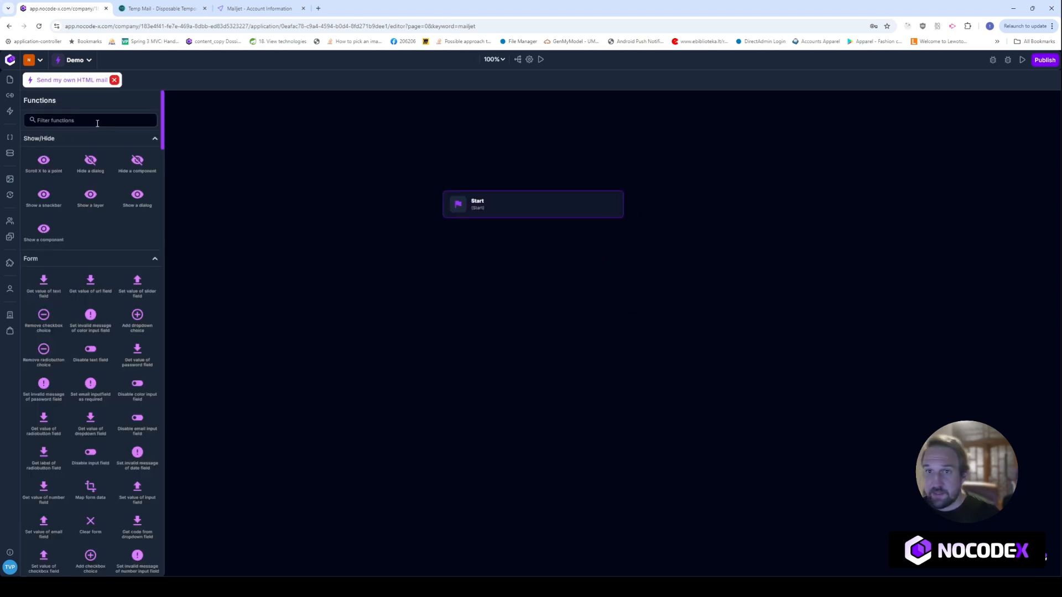
Add an Execute action step below Start that runs Send HTML mail
click(92, 121)
text(exe)
drag(44, 163, 515, 311)
click(532, 279)
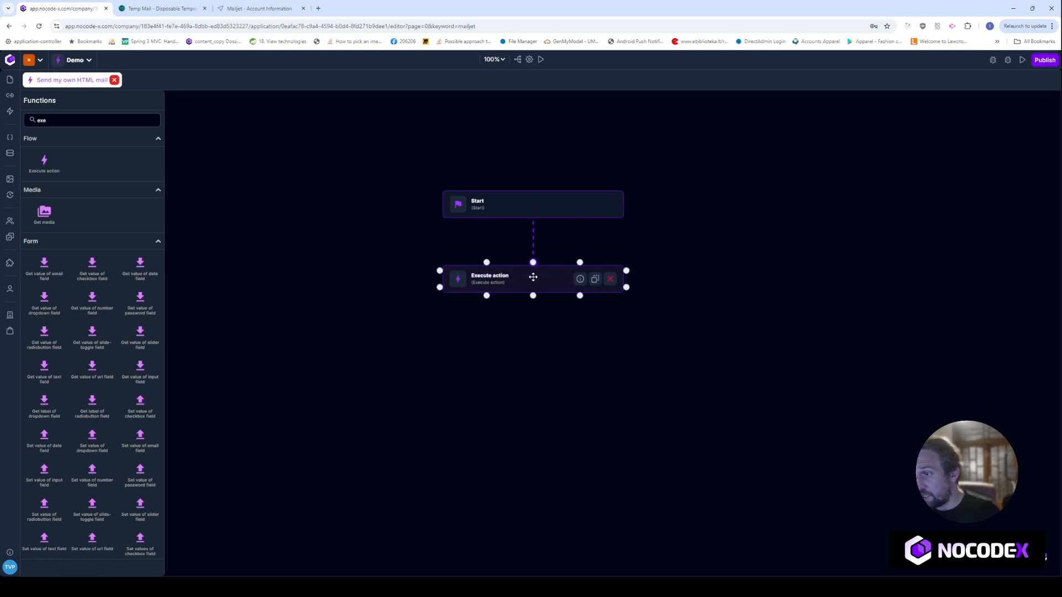
click(533, 279)
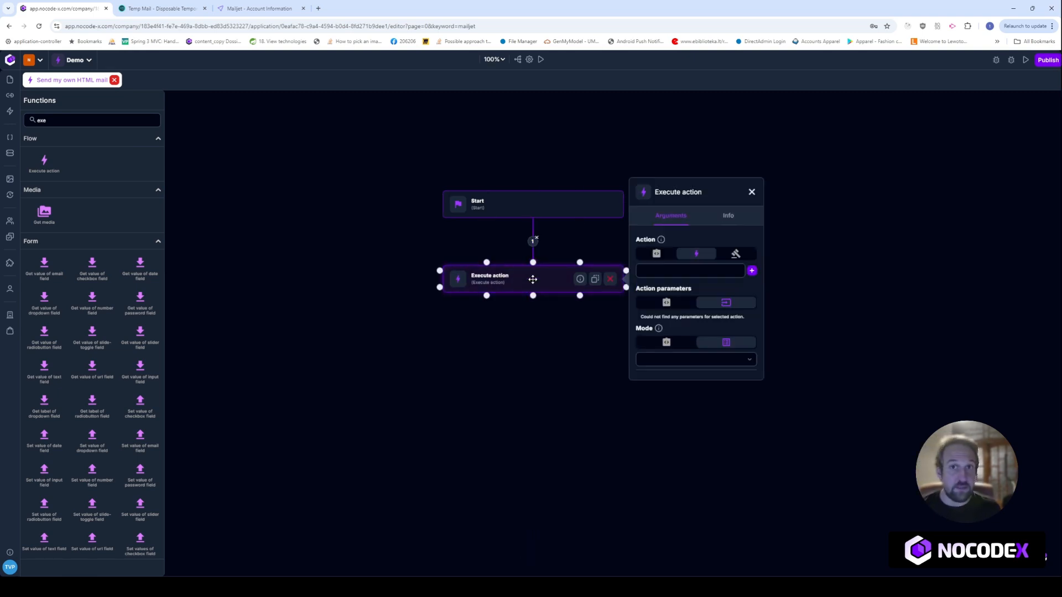
click(682, 272)
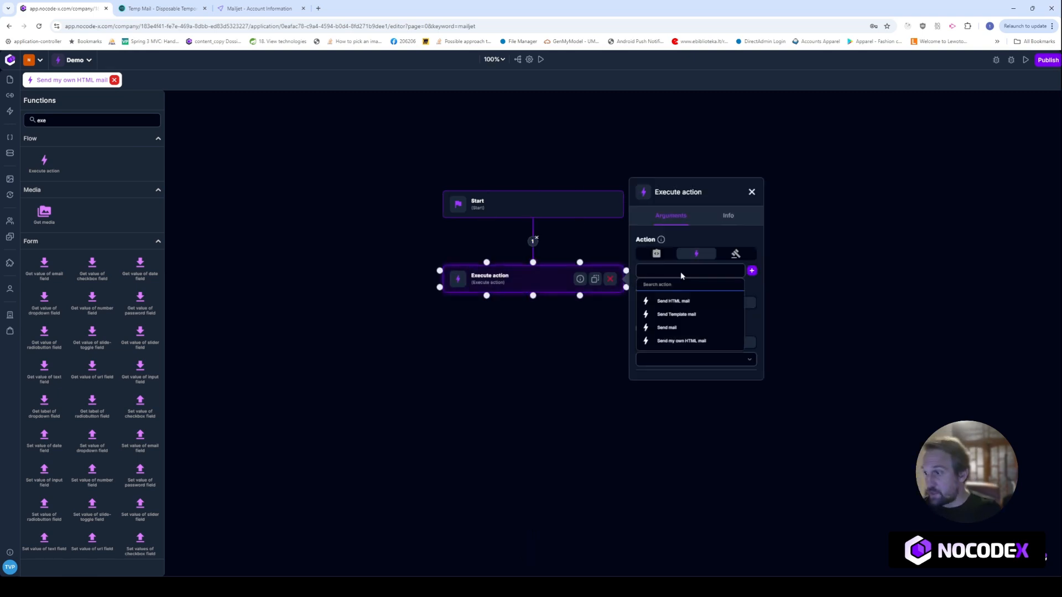
click(678, 302)
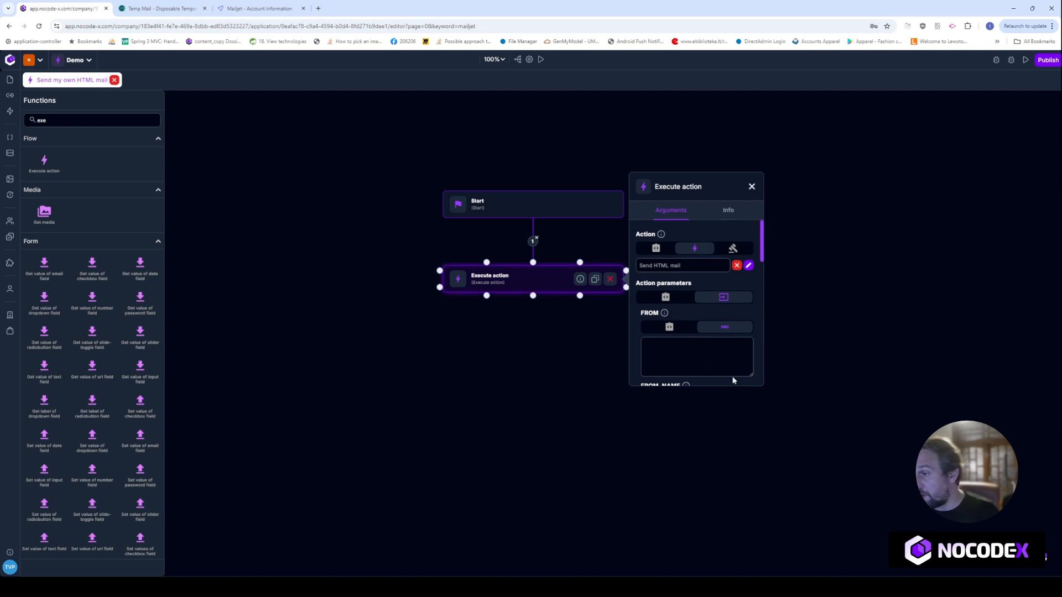
scroll(684, 310, down, 1)
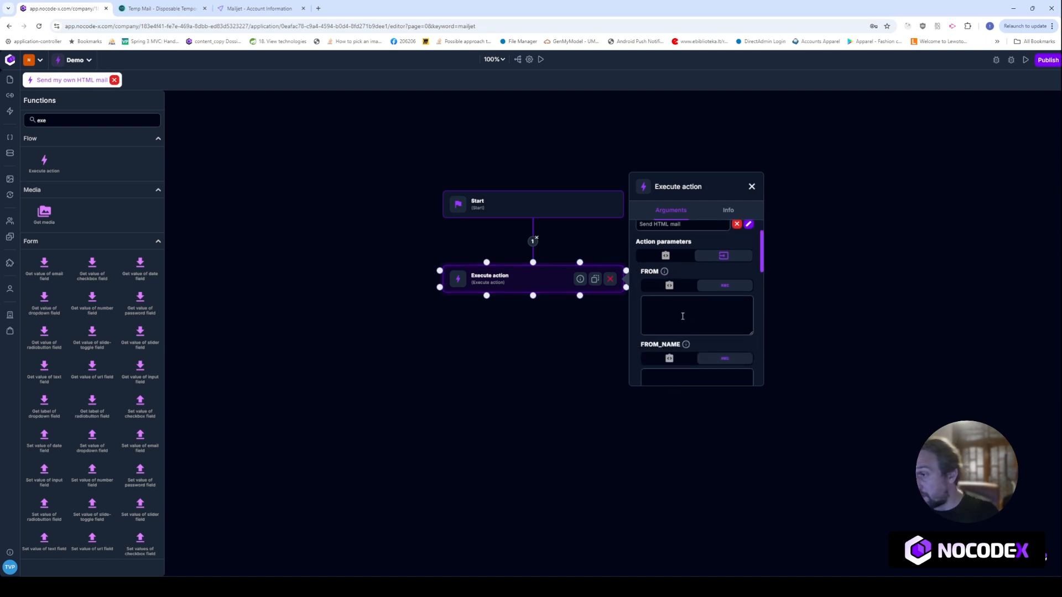
double_click(648, 272)
double_click(668, 340)
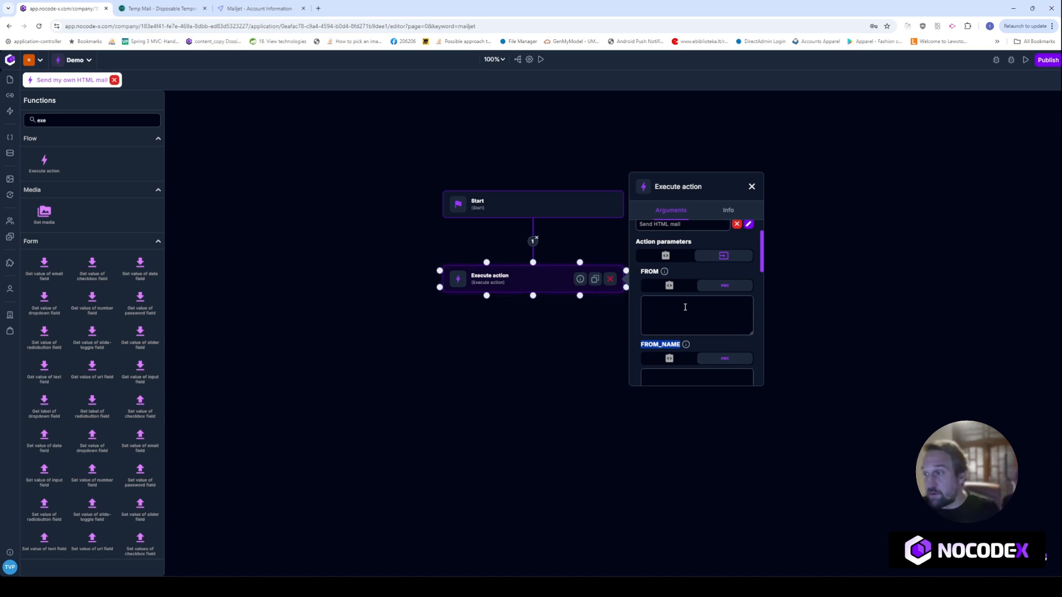
scroll(686, 307, down, 2)
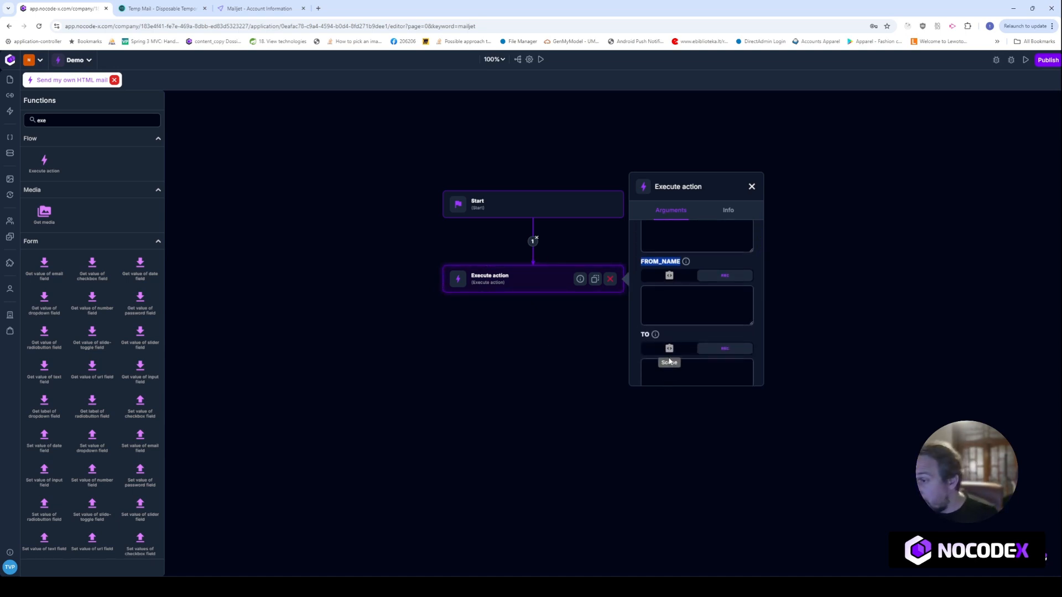
scroll(682, 265, down, 2)
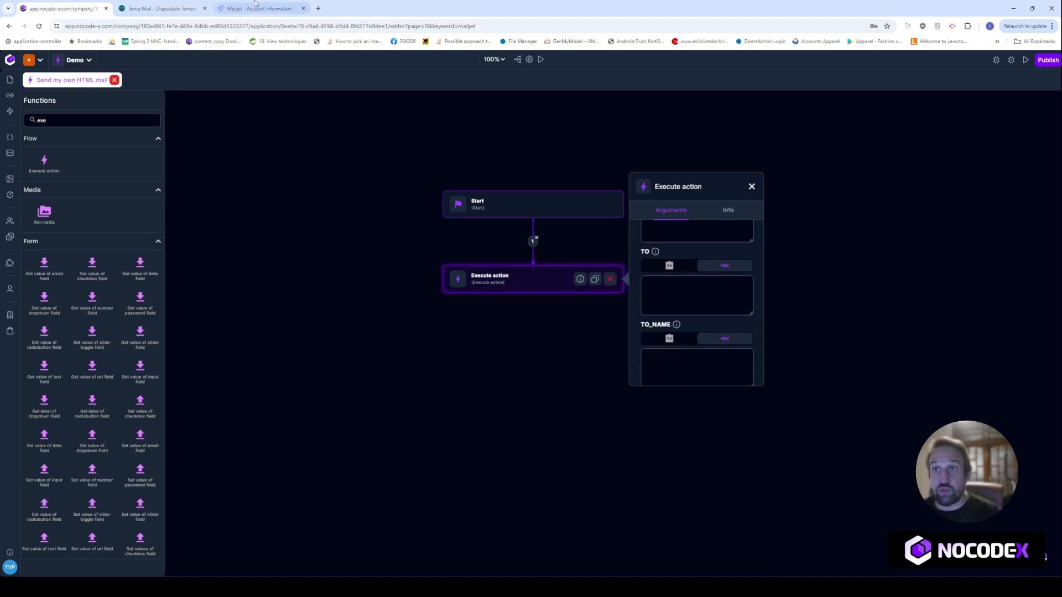
Set TO to the copied temporary mailbox address, TO_NAME to the recipient's name, SUBJECT to 'This is subject'
click(161, 9)
click(612, 136)
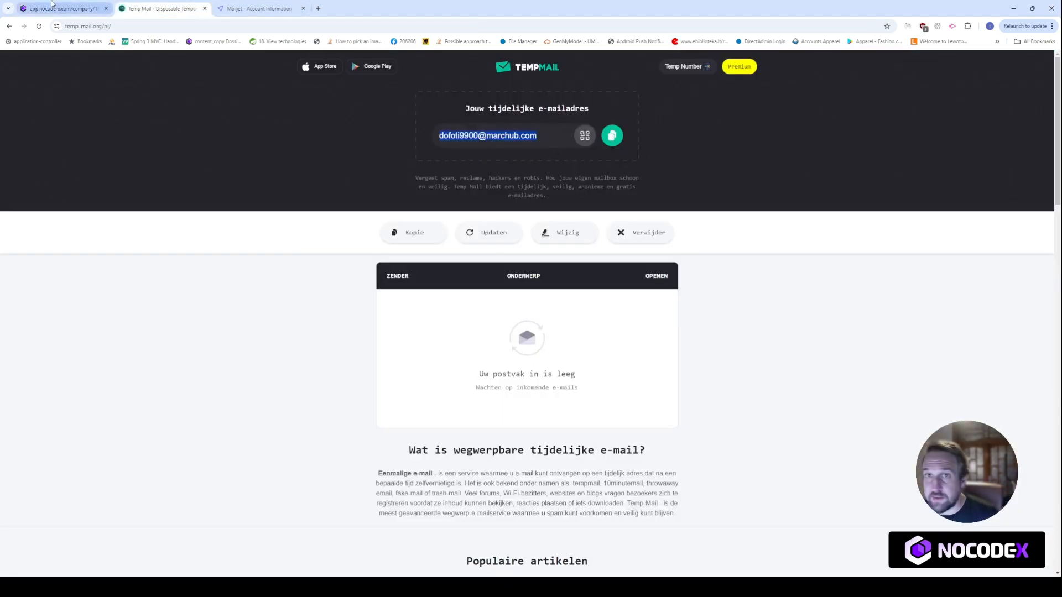
click(61, 8)
click(670, 281)
key(ctrl+v)
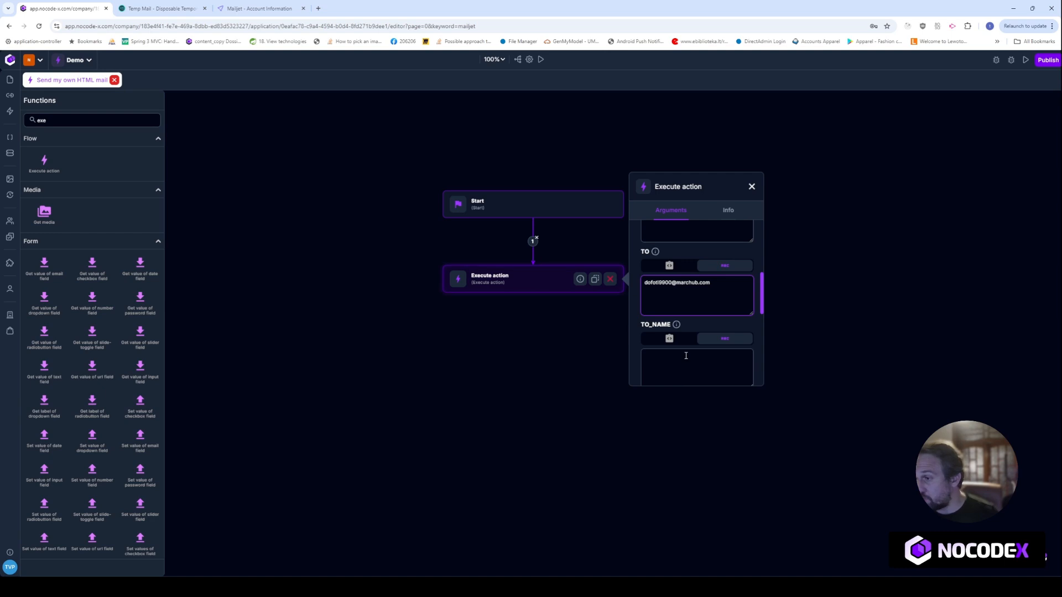
scroll(680, 288, down, 2)
click(683, 293)
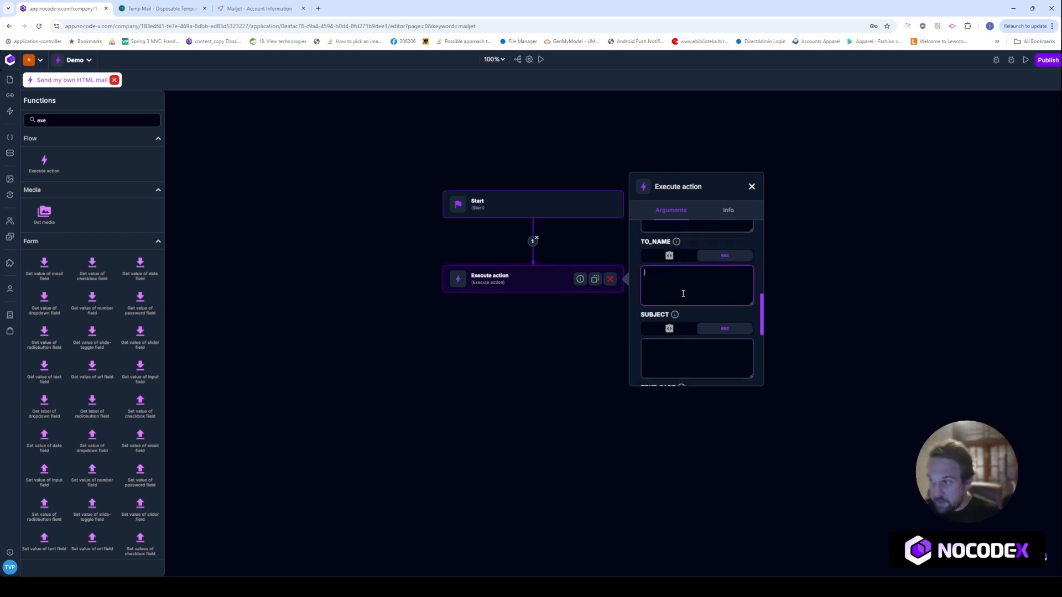
scroll(683, 293, up, 1)
text(Fran)
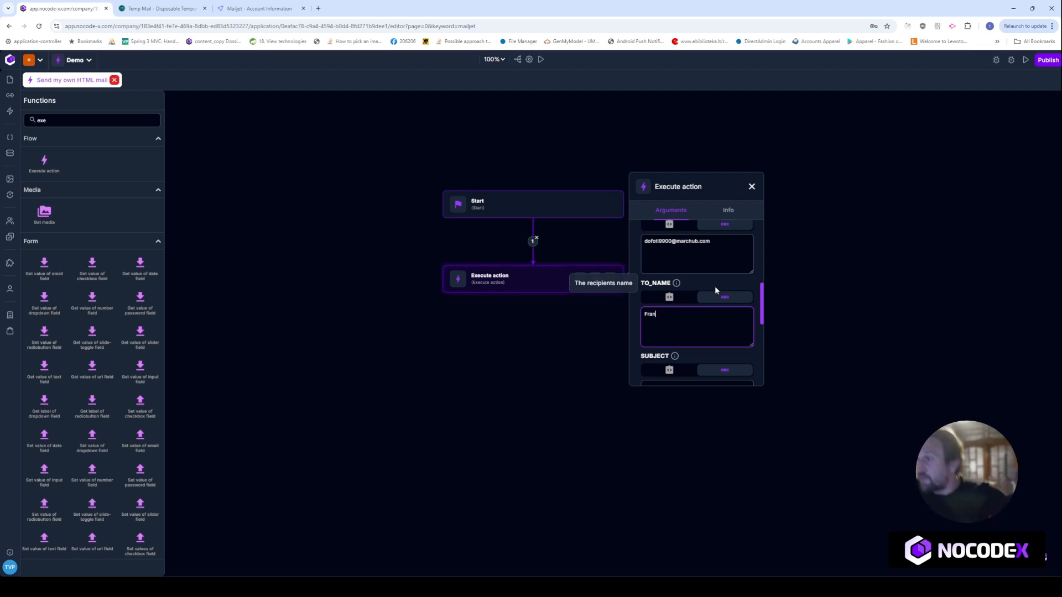
scroll(688, 292, down, 1)
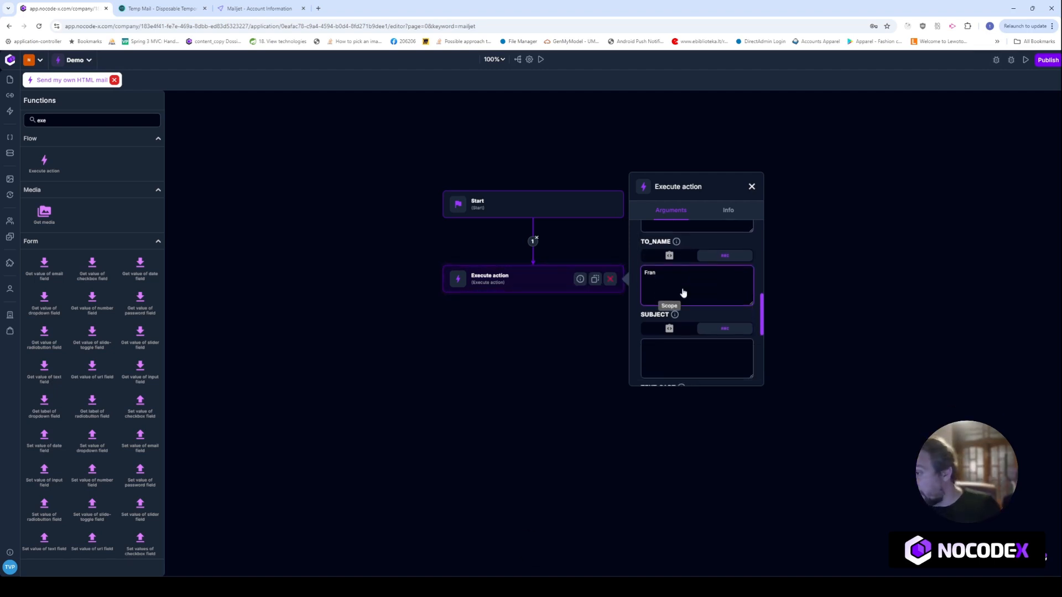
click(693, 362)
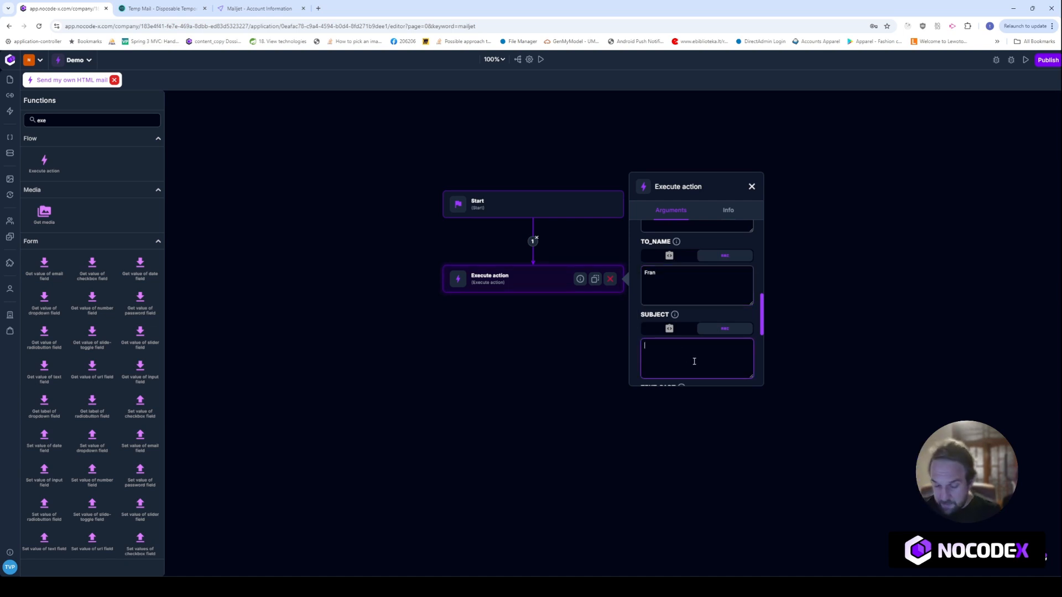
text(This)
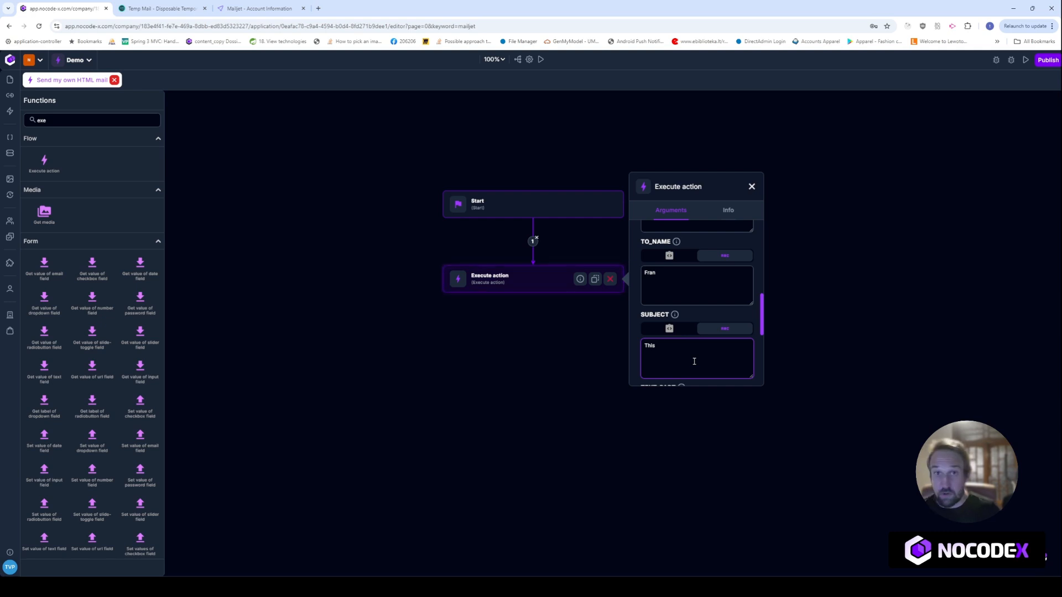
text( is sub)
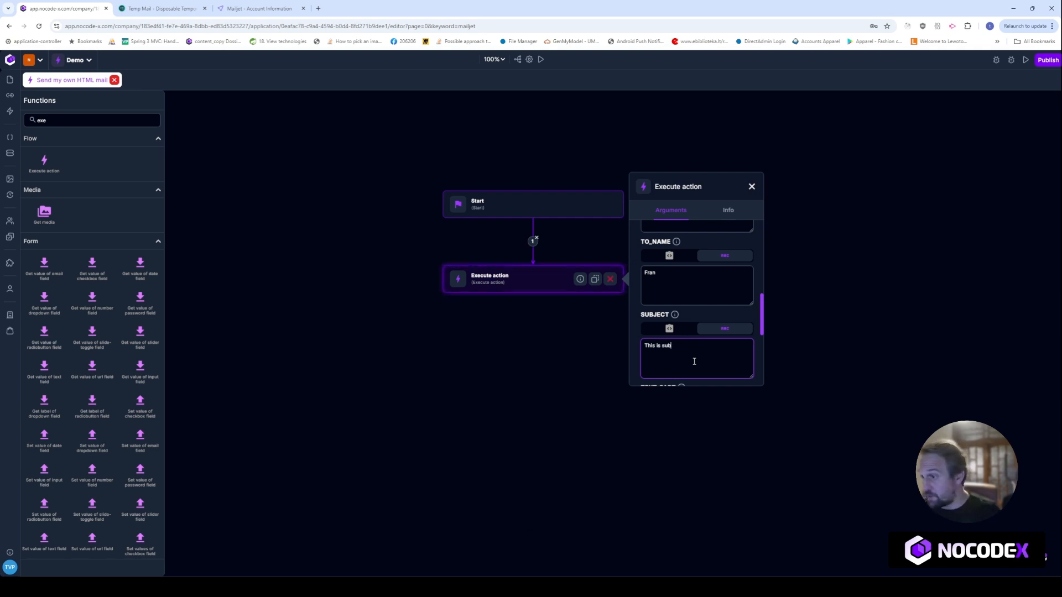
text(ject)
Set the Execute action's plain-text body to 'This is my mail'
scroll(693, 366, down, 2)
click(689, 341)
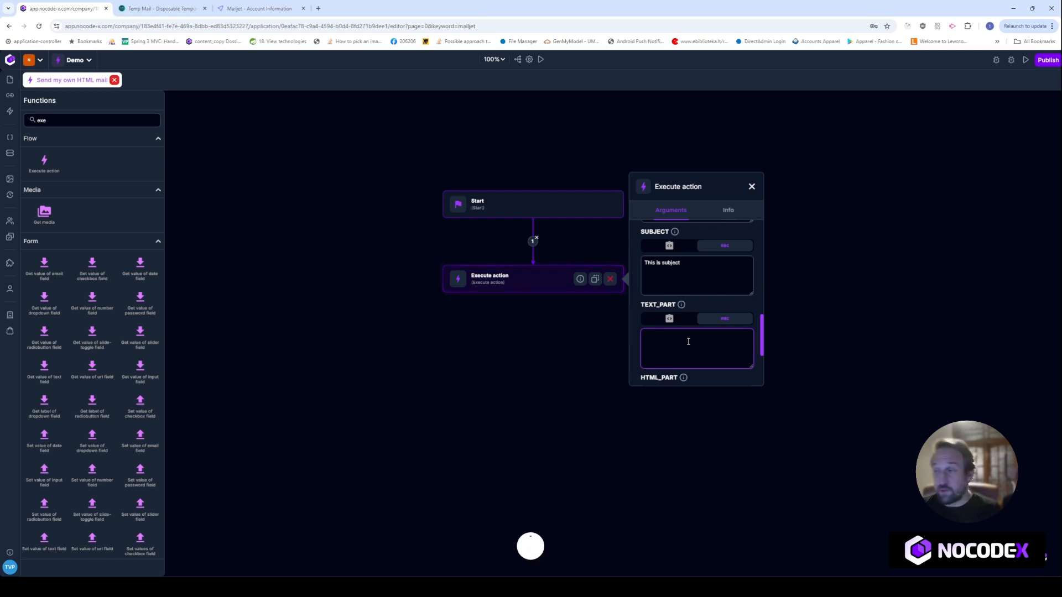
text(This is may)
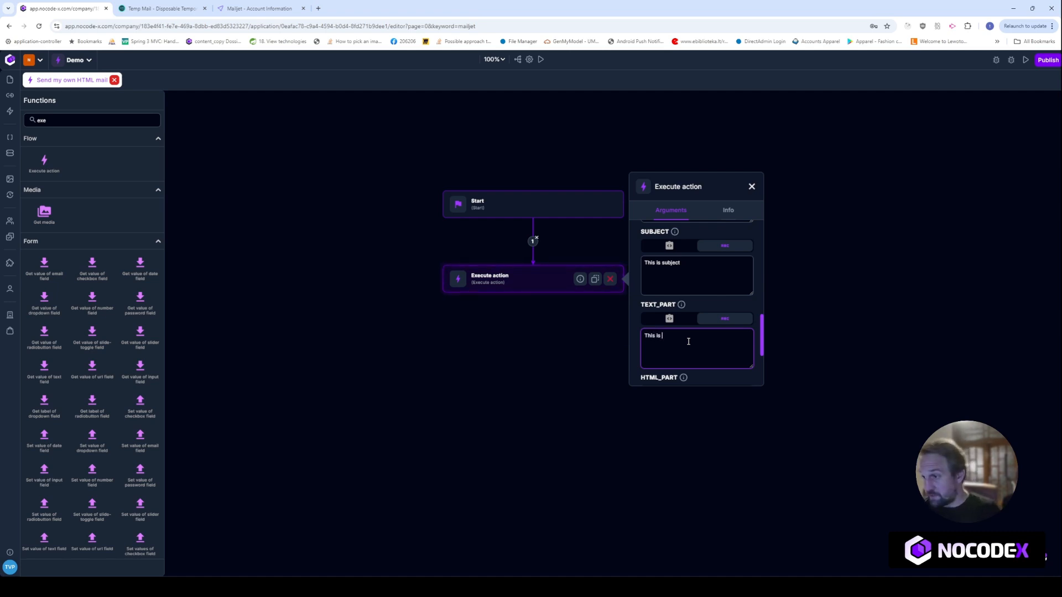
key(BackSpace)
key(BackSpace)
text(y mail)
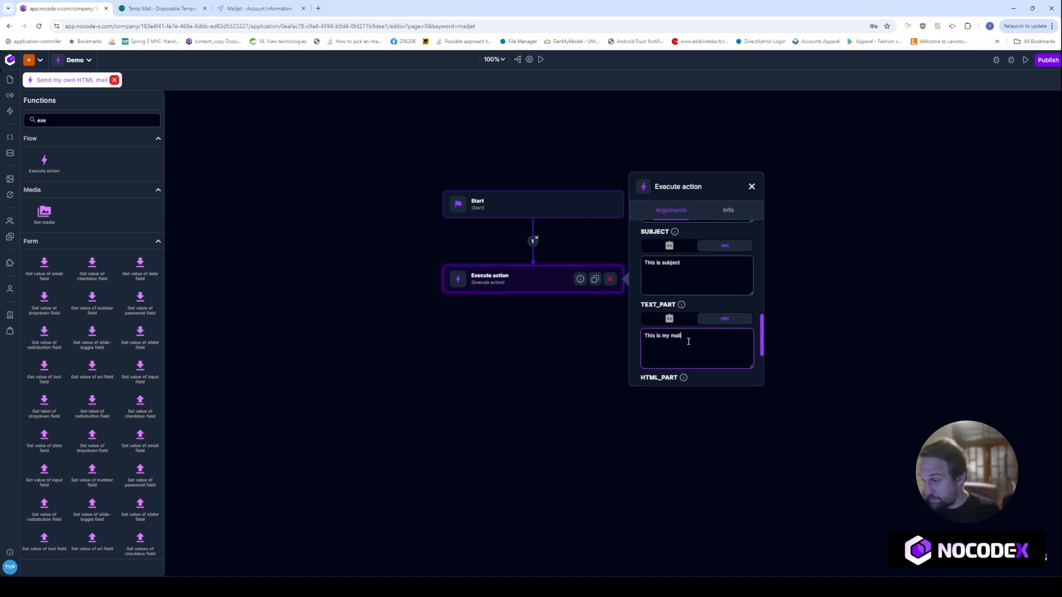
Set HTML_PART to '<h1>This is my mail</h1>' and close the argument panel
scroll(732, 351, down, 1)
scroll(732, 351, down, 2)
click(720, 352)
text(<h)
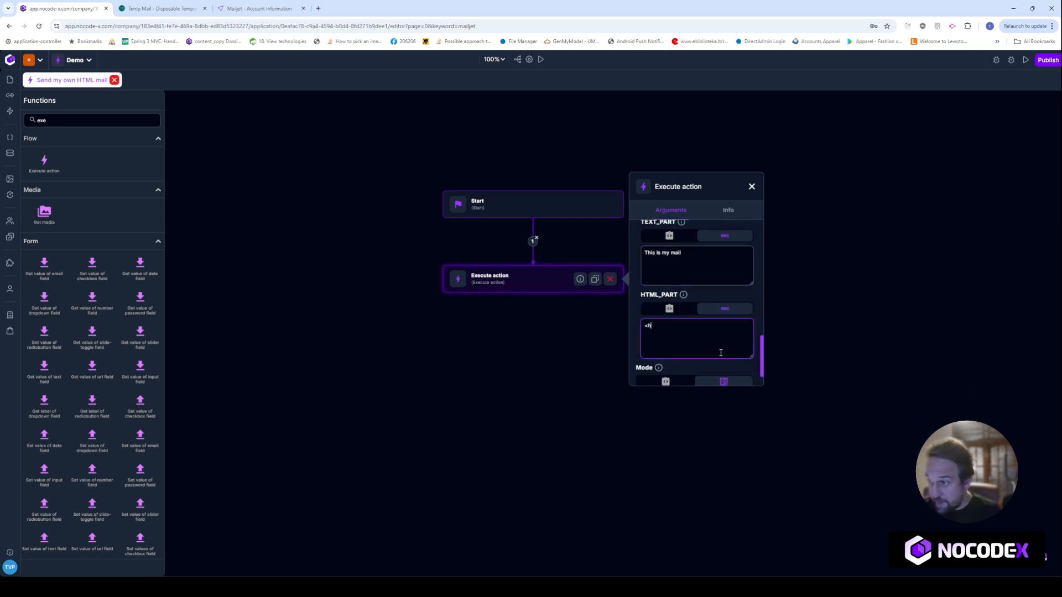
text(1>This)
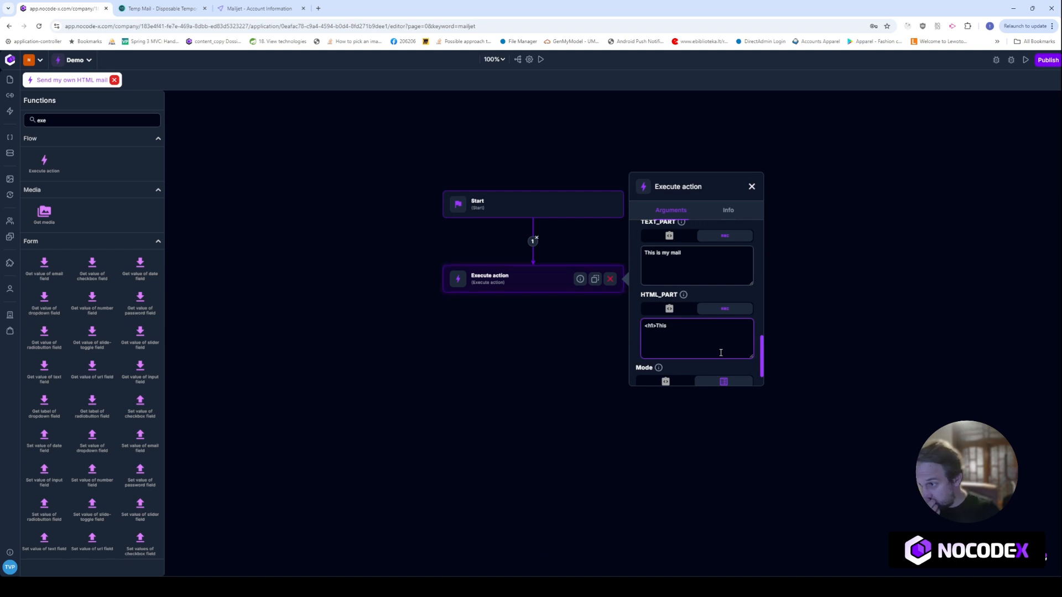
text( is m)
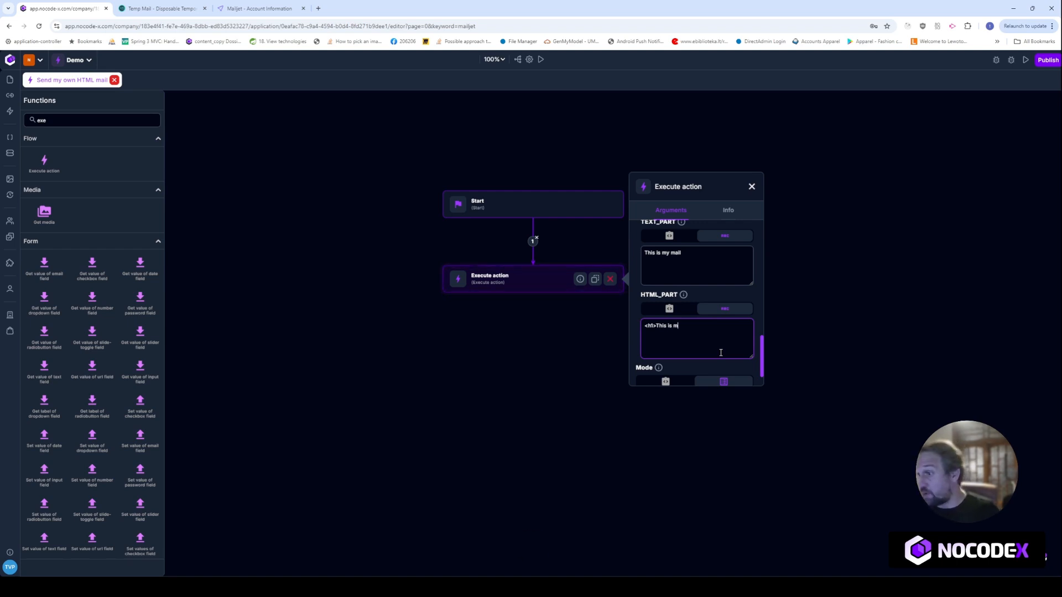
text(y mail</h)
text(1>)
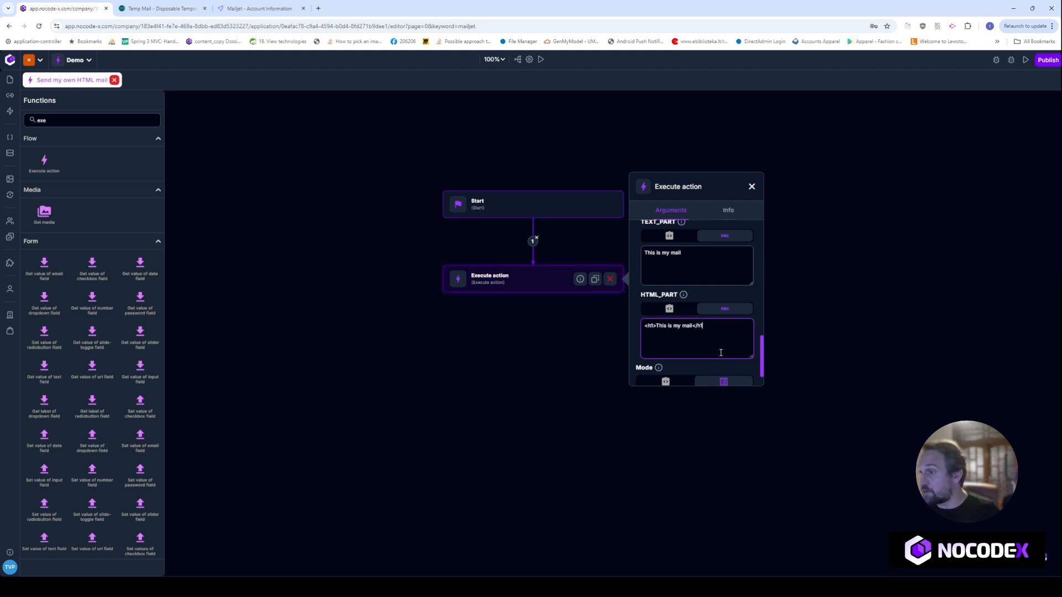
scroll(667, 277, down, 1)
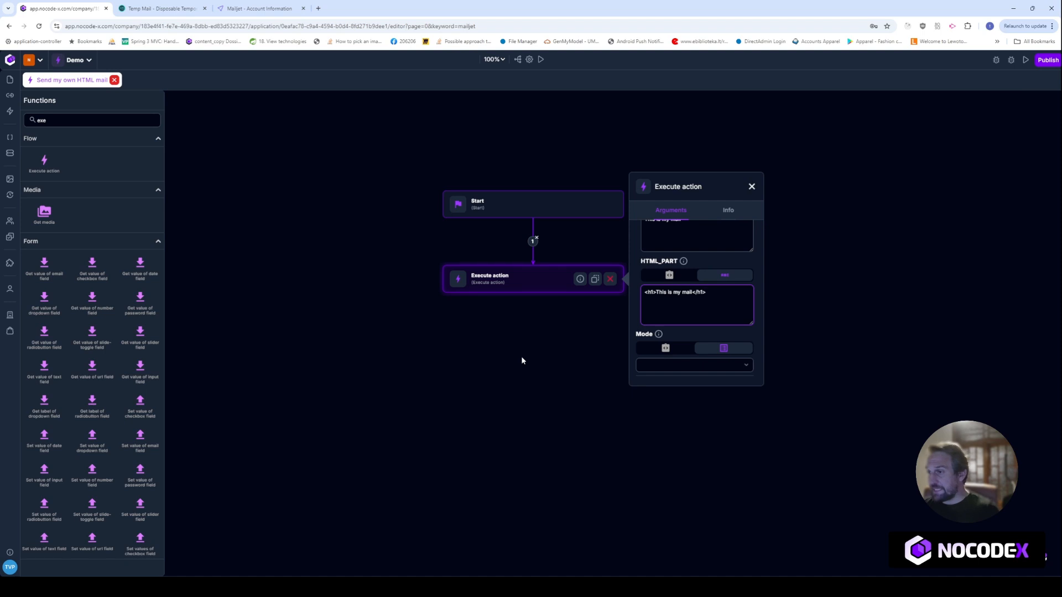
click(752, 187)
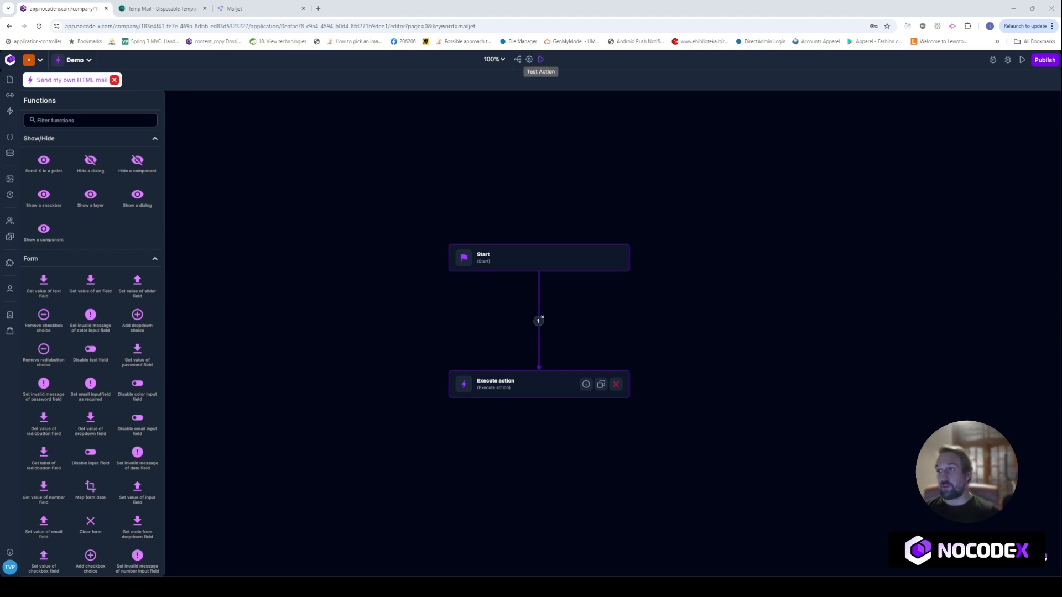
Rename the action's Unnamed test to 'My First Test', save it, and close the test dialog
click(541, 59)
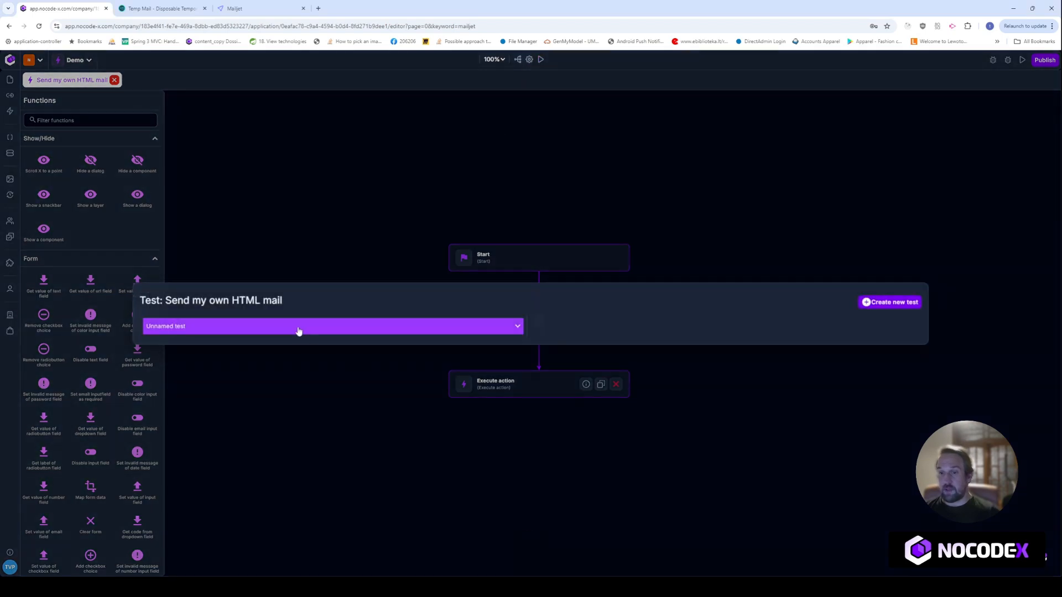
click(297, 327)
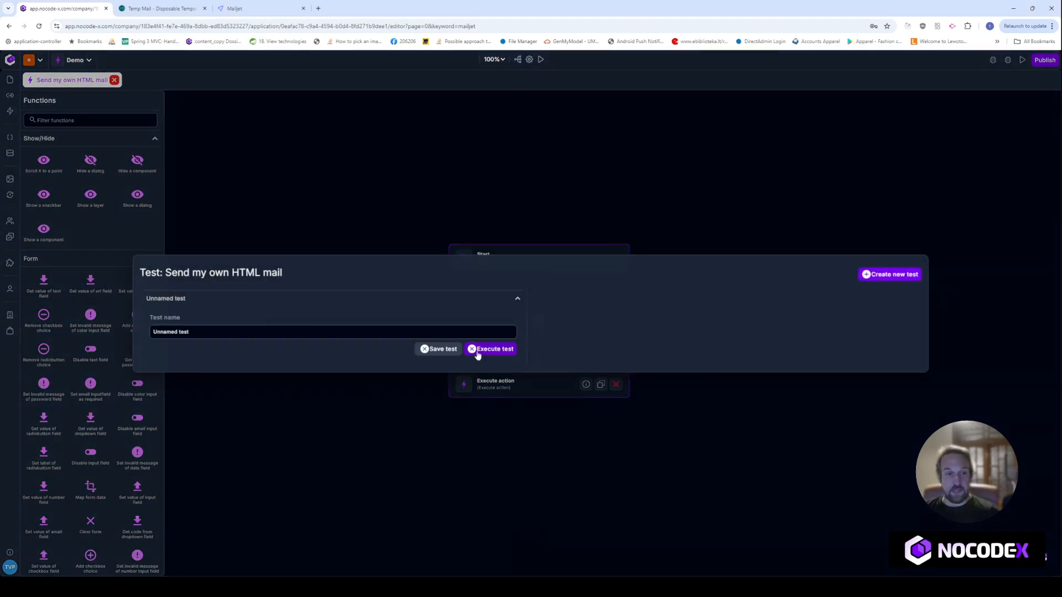
drag(406, 332, 132, 316)
text(My F)
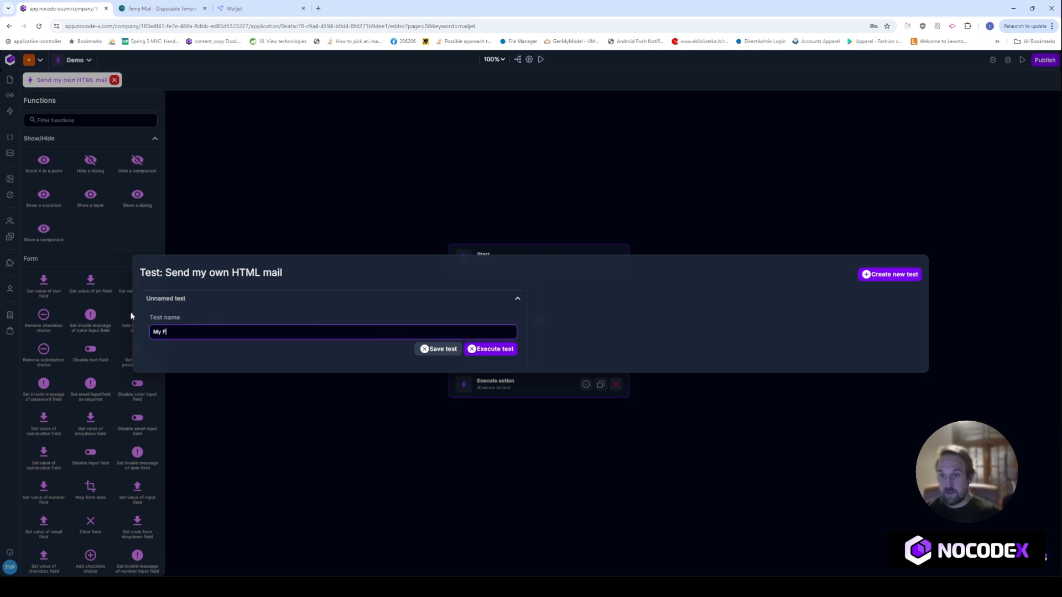
text(irst Test)
click(444, 354)
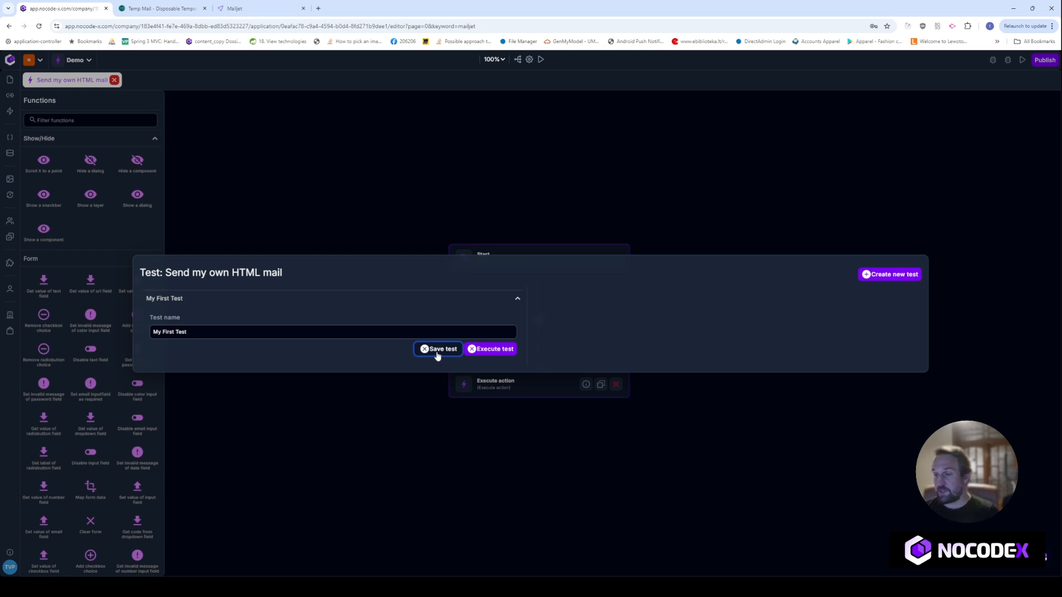
click(430, 214)
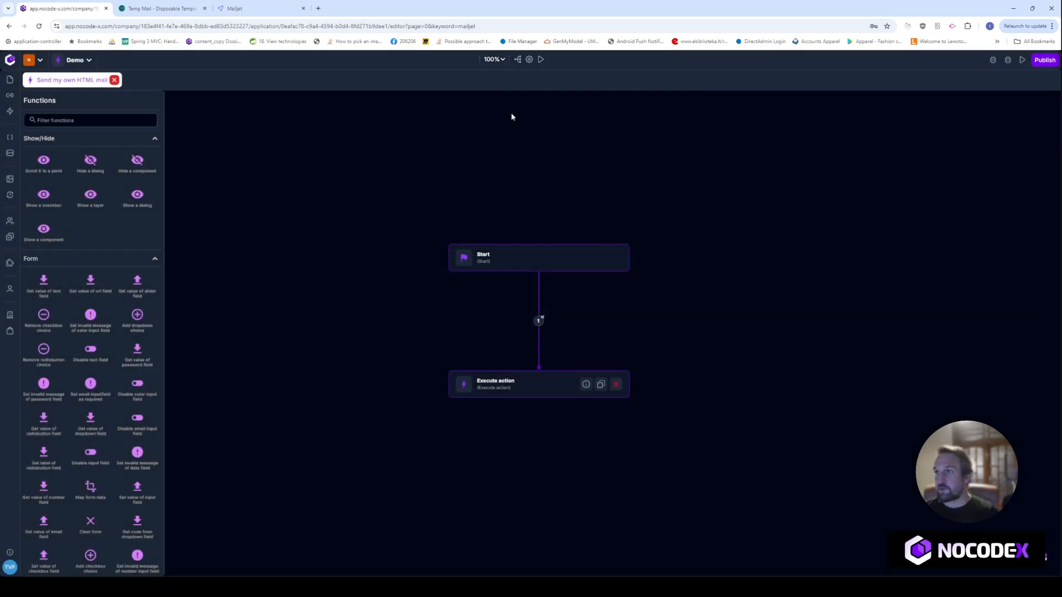
Add a Text action parameter named 'subject' in the action settings
click(530, 61)
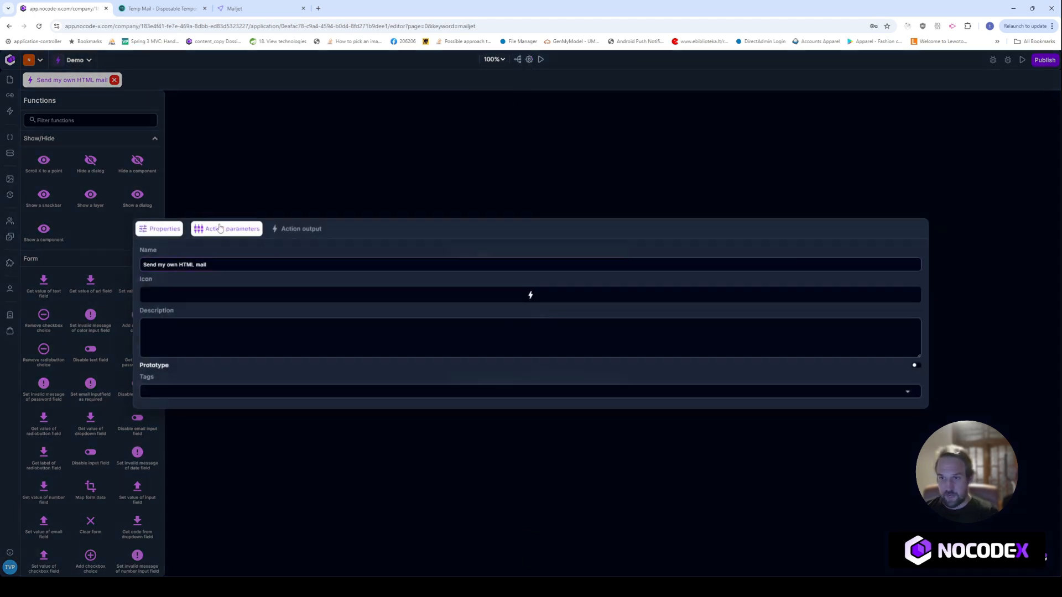
click(227, 224)
click(531, 400)
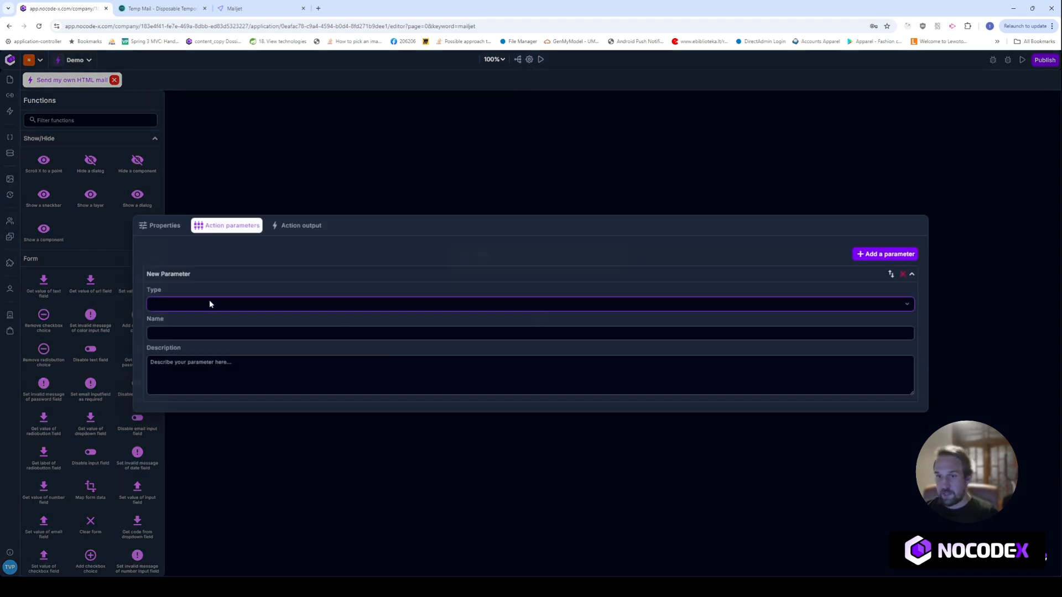
click(209, 370)
click(196, 294)
text(subject)
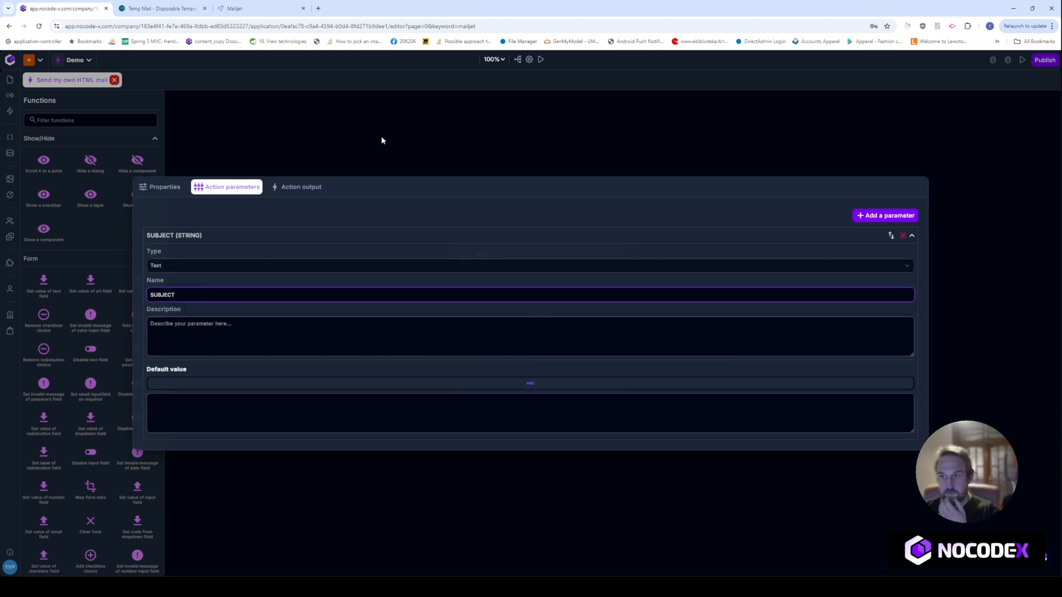
click(381, 140)
Bind the Execute action's SUBJECT argument to the SUBJECT parameter from scope
click(490, 382)
scroll(710, 391, down, 2)
scroll(710, 391, down, 2)
scroll(668, 377, down, 2)
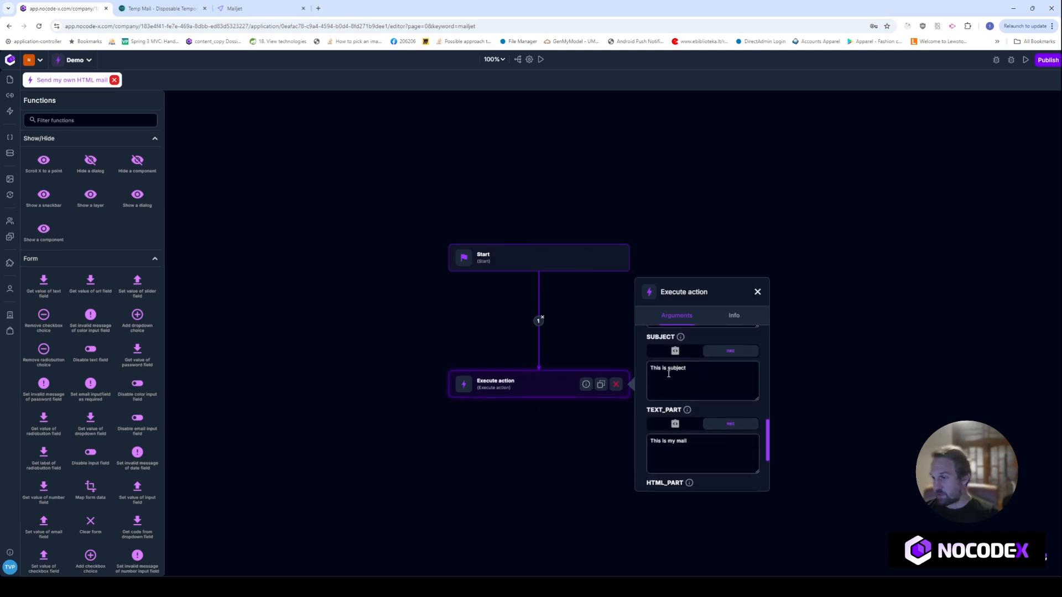
click(675, 350)
click(694, 369)
text(sub)
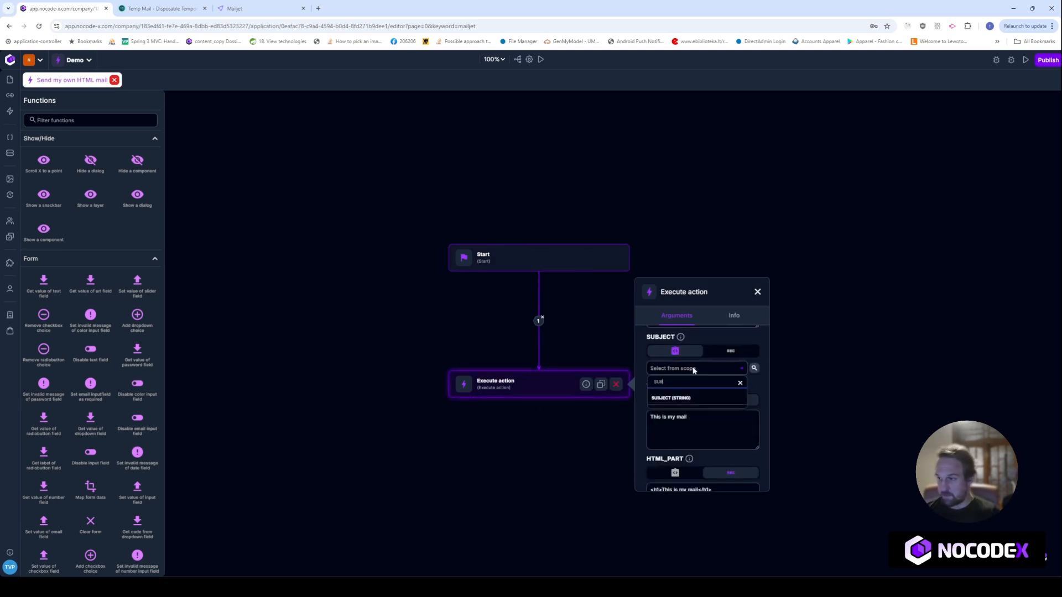
click(686, 398)
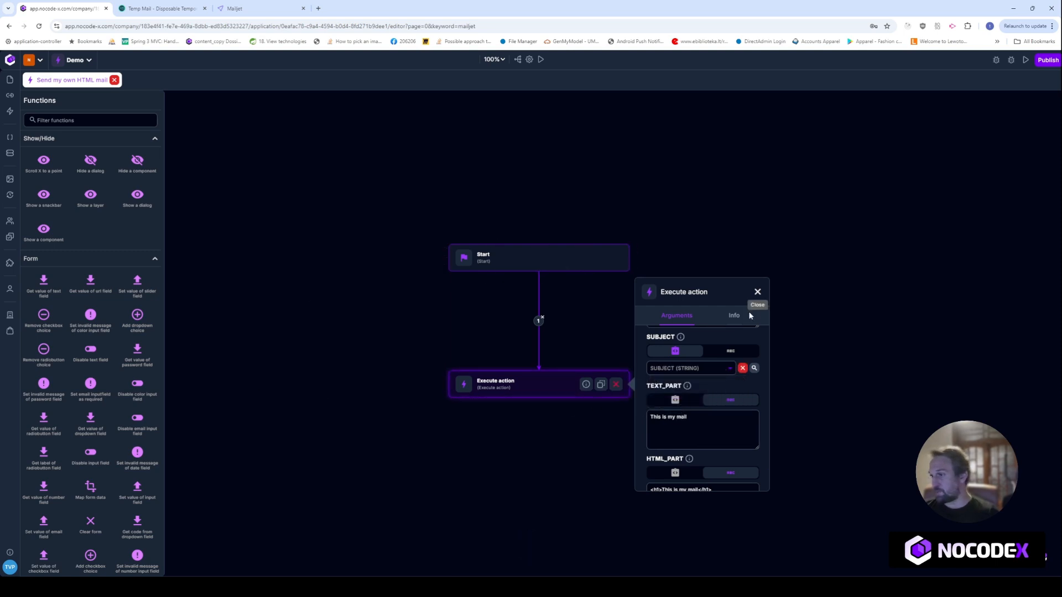
click(757, 292)
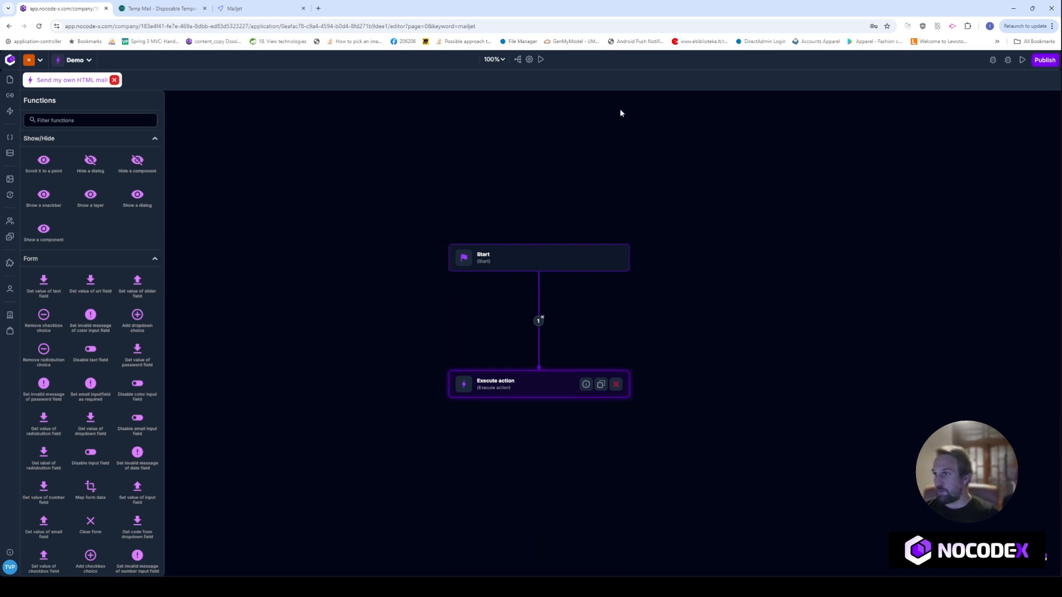
click(541, 60)
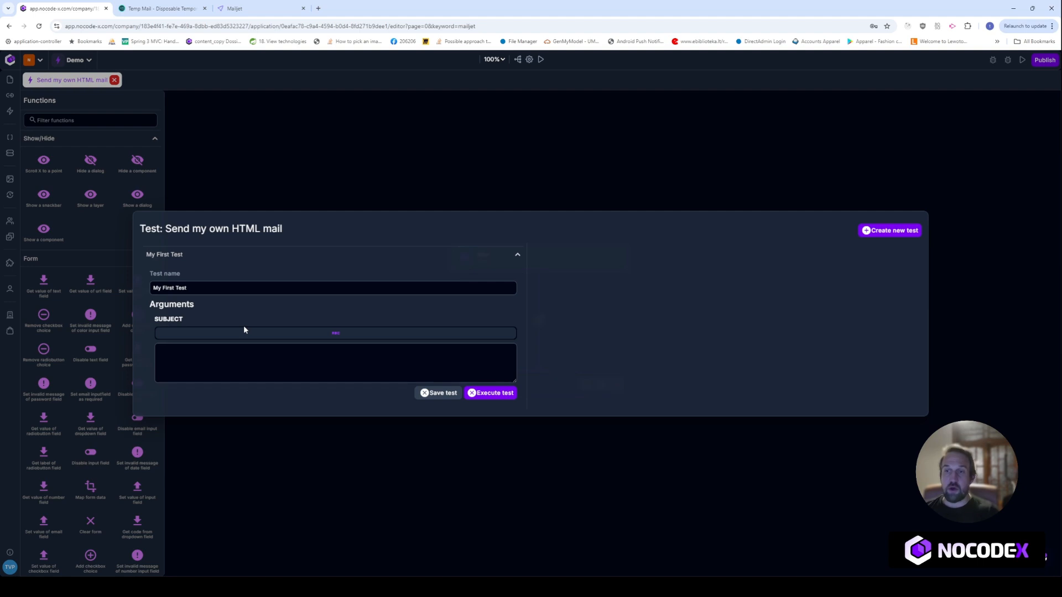
Set My First Test's SUBJECT to 'Hey this is my subject for my mail' and save the test
click(253, 369)
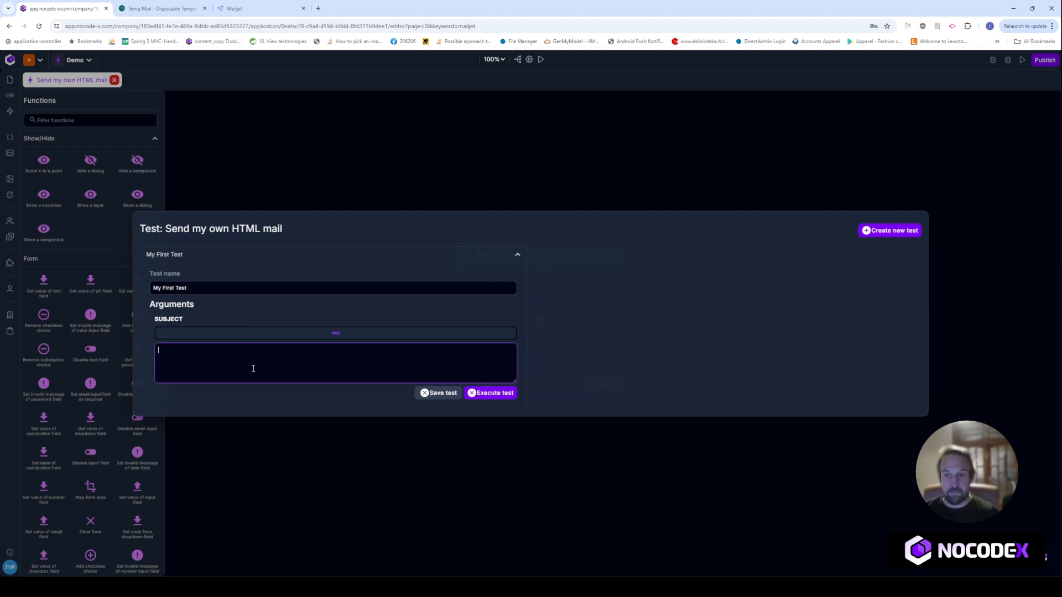
text(ey this is m)
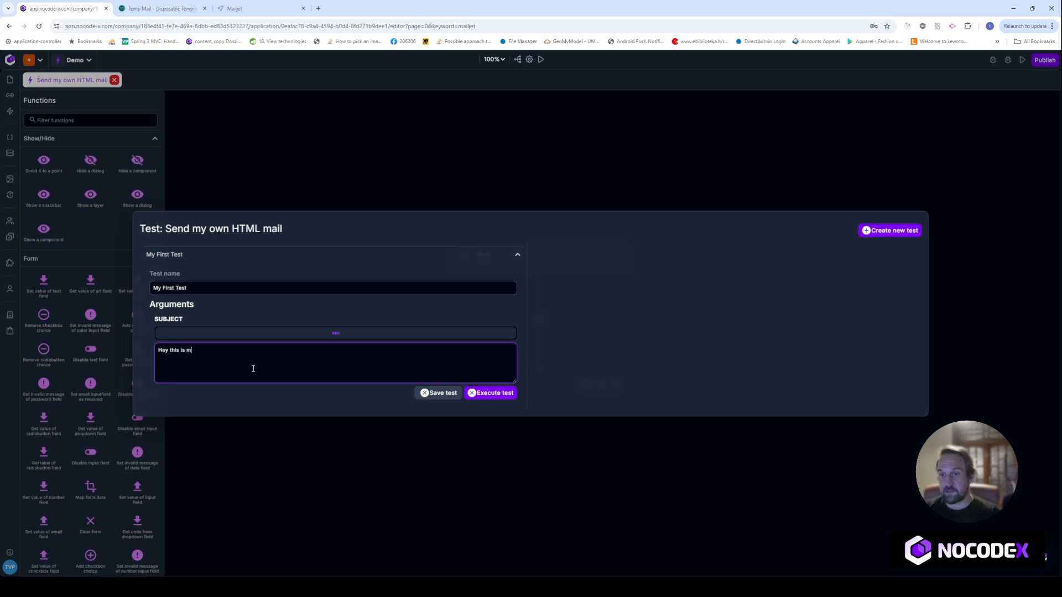
text(y subject for my mail)
click(439, 393)
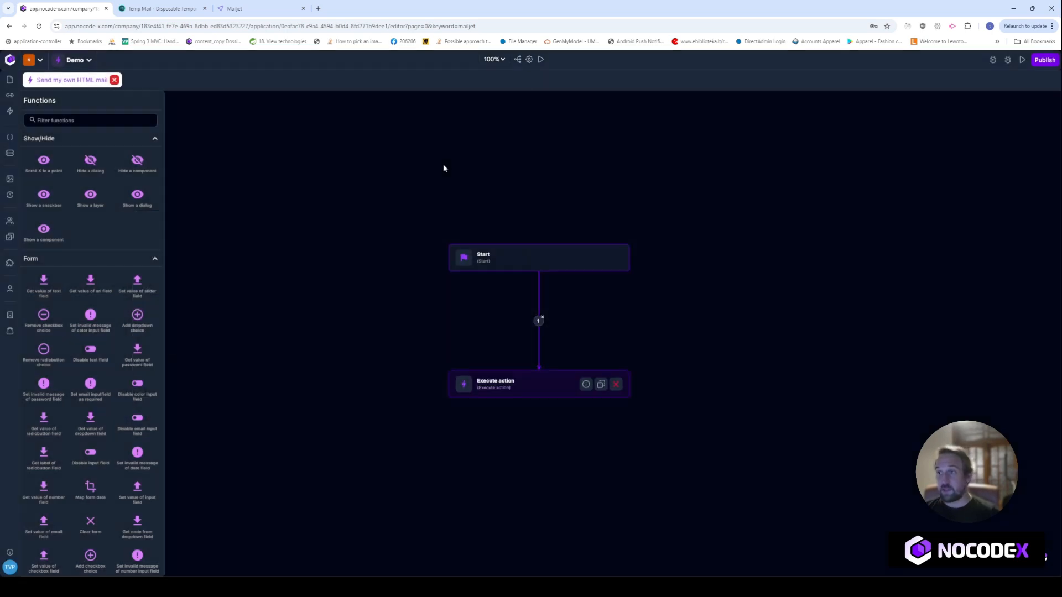
Run My First Test and check the Temp Mail inbox for the sent mail
click(541, 61)
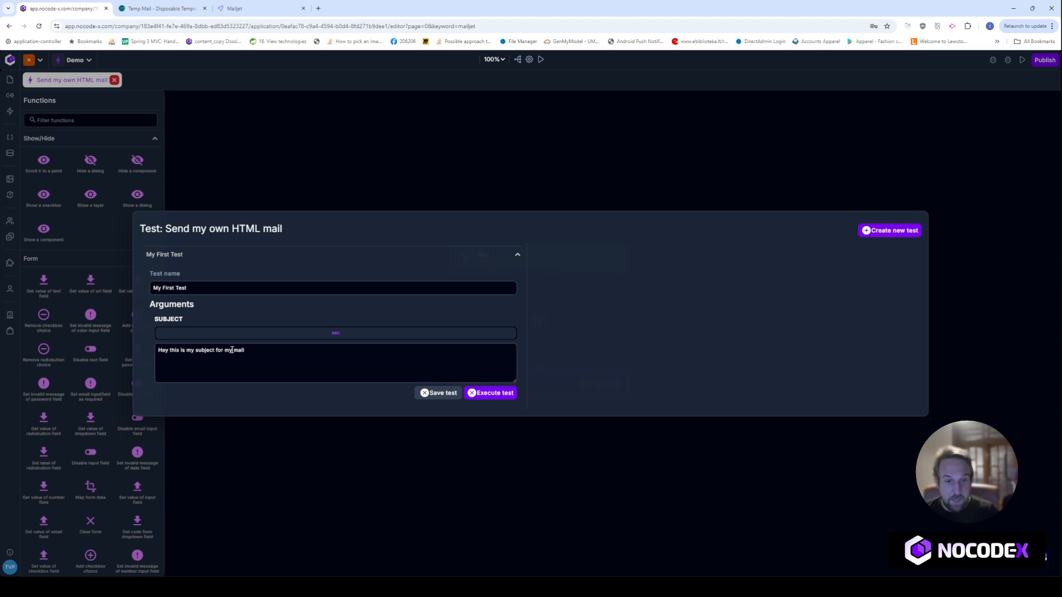
click(489, 393)
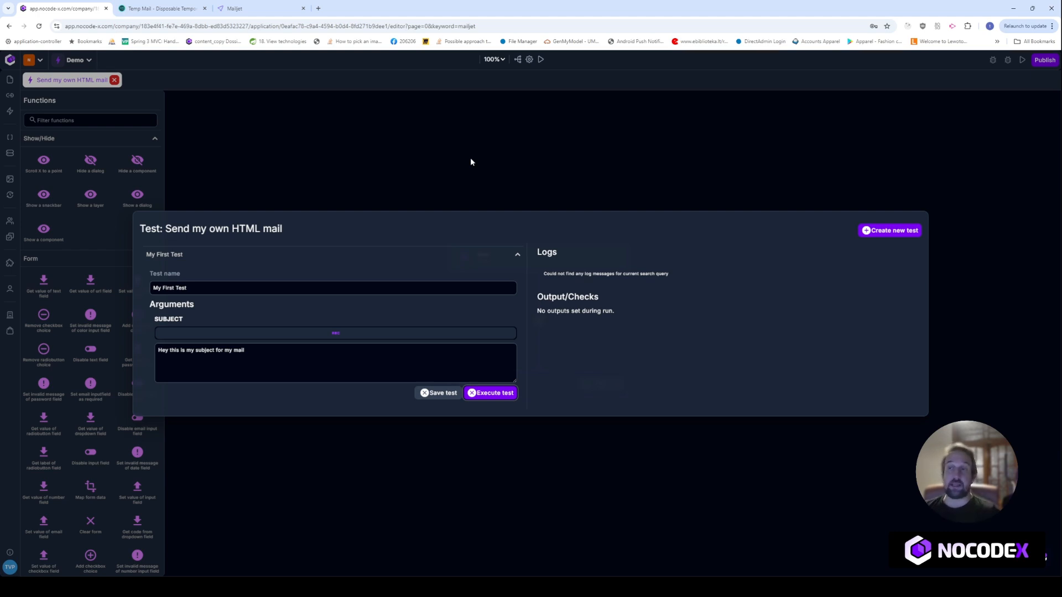
click(529, 164)
click(163, 8)
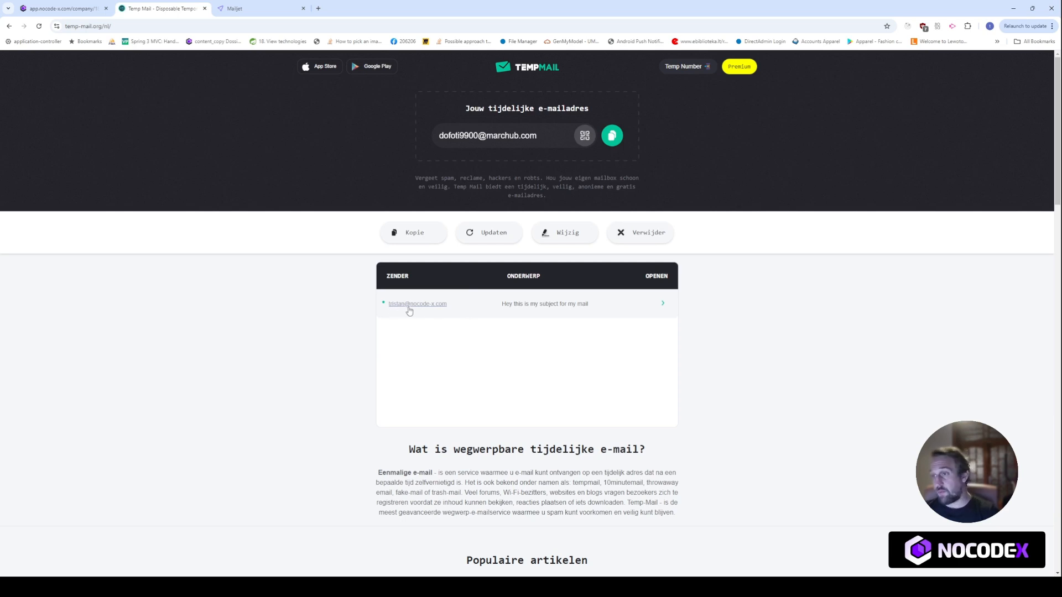
Open the received email and check its body 'This is my mail' and its subject line
click(583, 312)
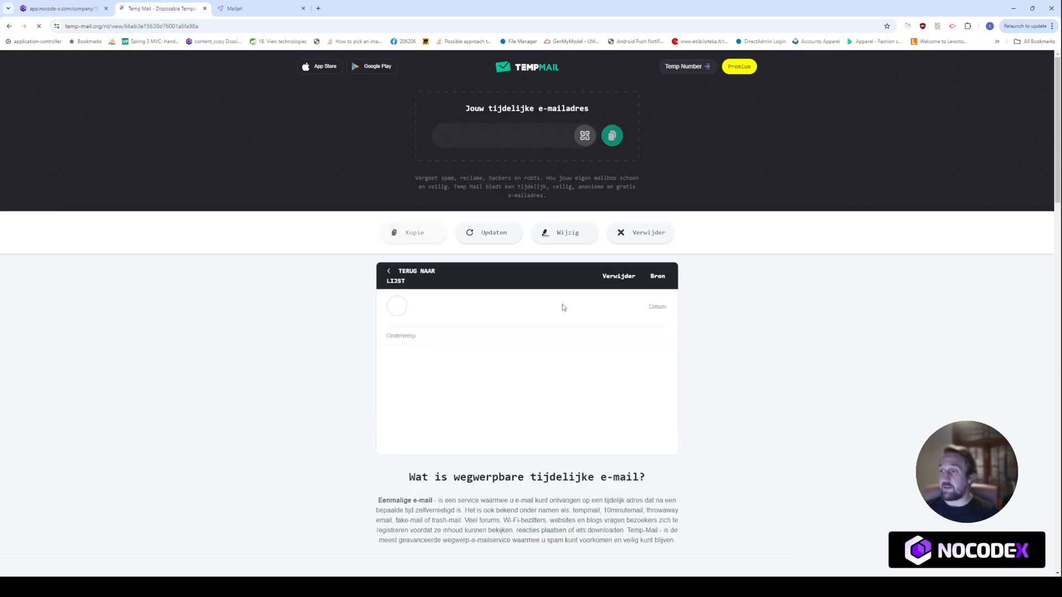
drag(589, 383, 383, 374)
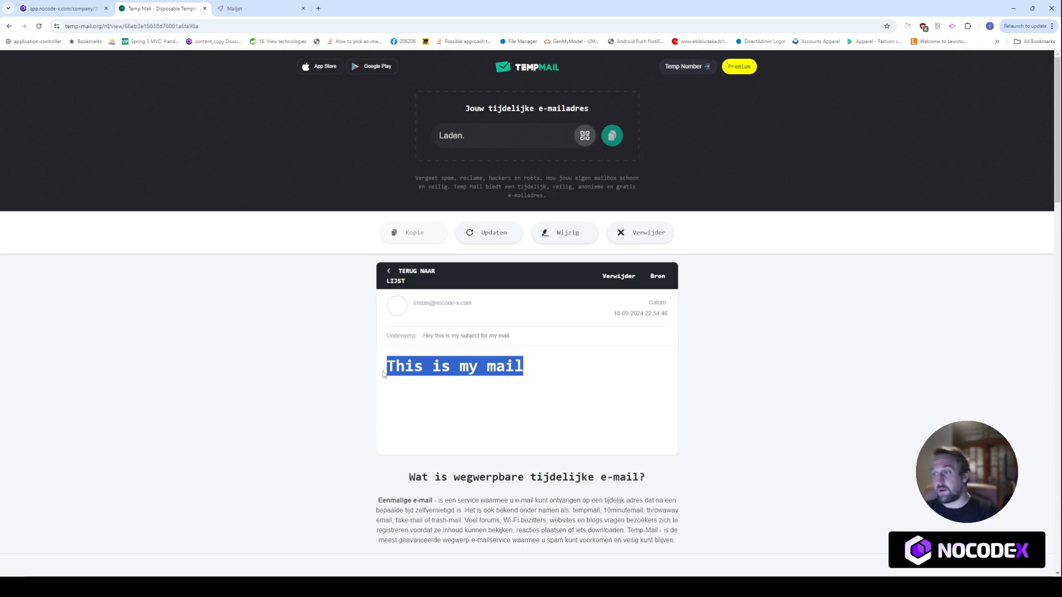
drag(530, 368, 285, 384)
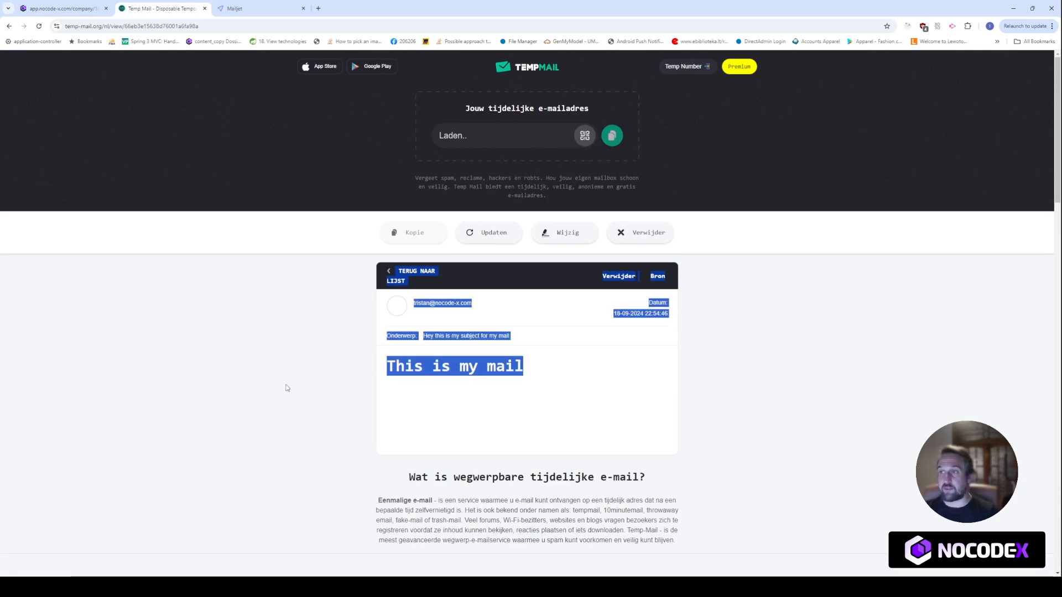
click(285, 385)
Back in NoCode-X, review the action settings and My First Test's subject argument
click(71, 8)
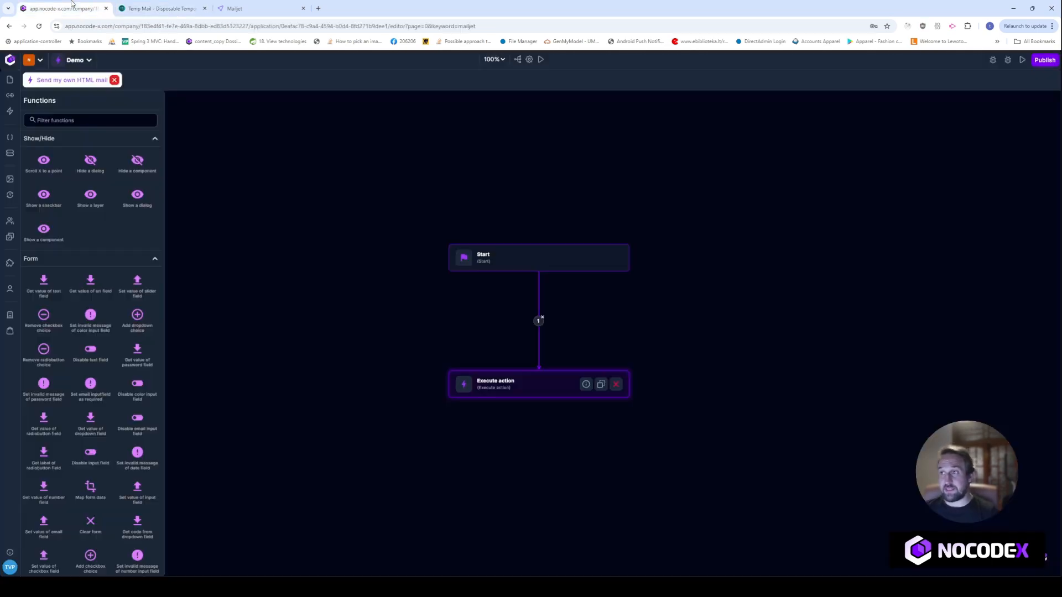
click(529, 59)
click(496, 135)
click(545, 58)
click(261, 329)
drag(325, 363, 118, 345)
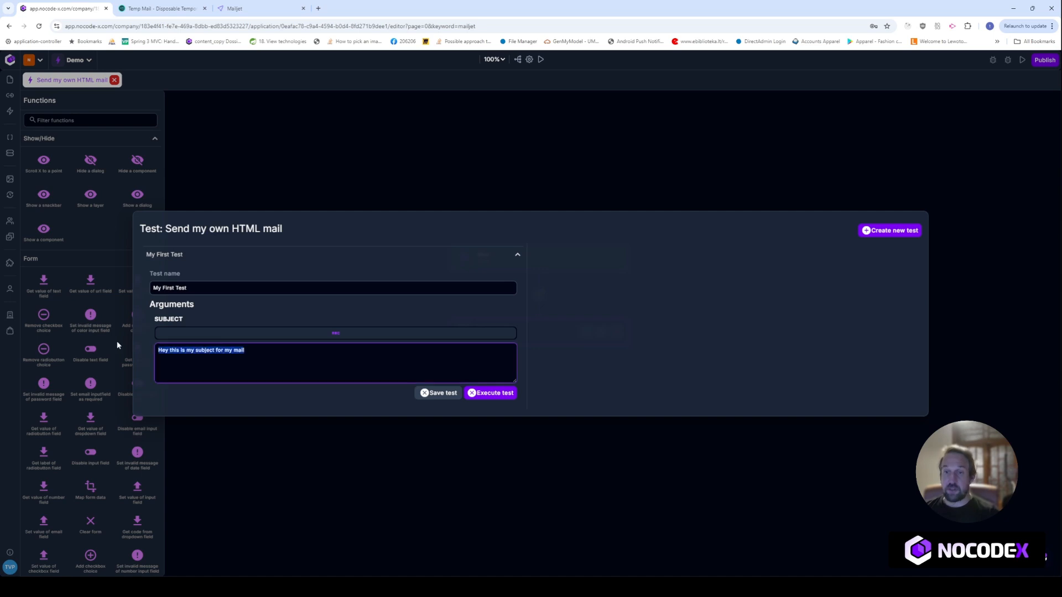
click(516, 175)
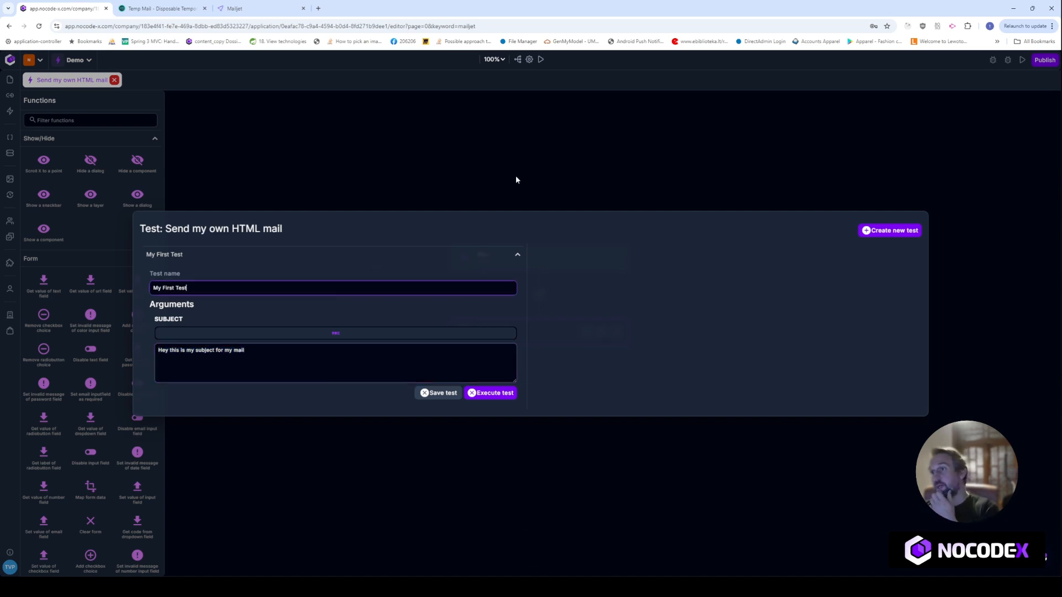
Reposition the Execute action node, move the Start node just above it, and view its info
click(602, 274)
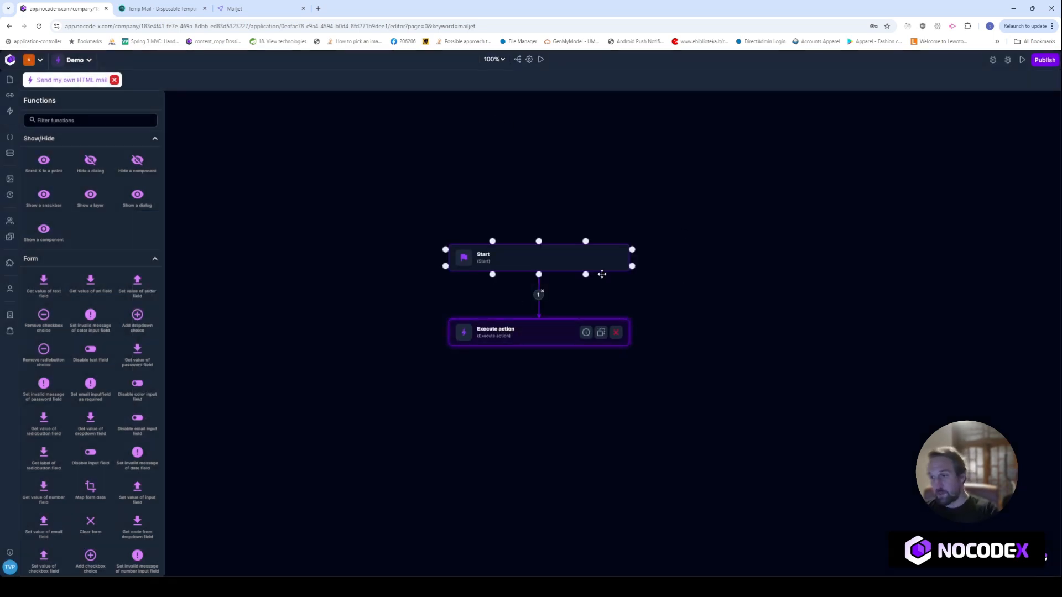
drag(551, 342, 538, 386)
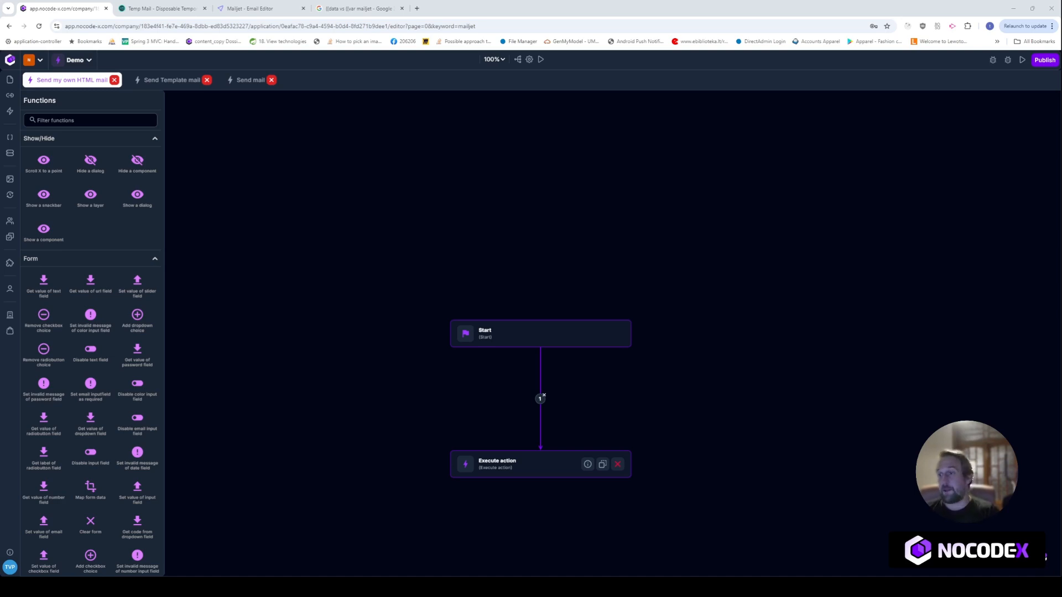
click(515, 333)
drag(515, 333, 525, 262)
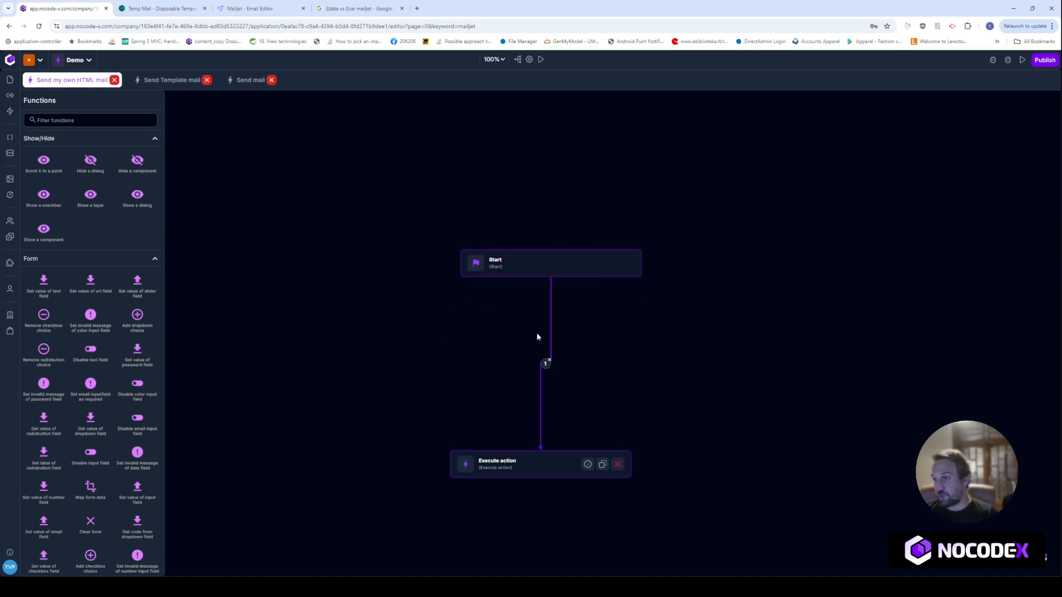
click(525, 263)
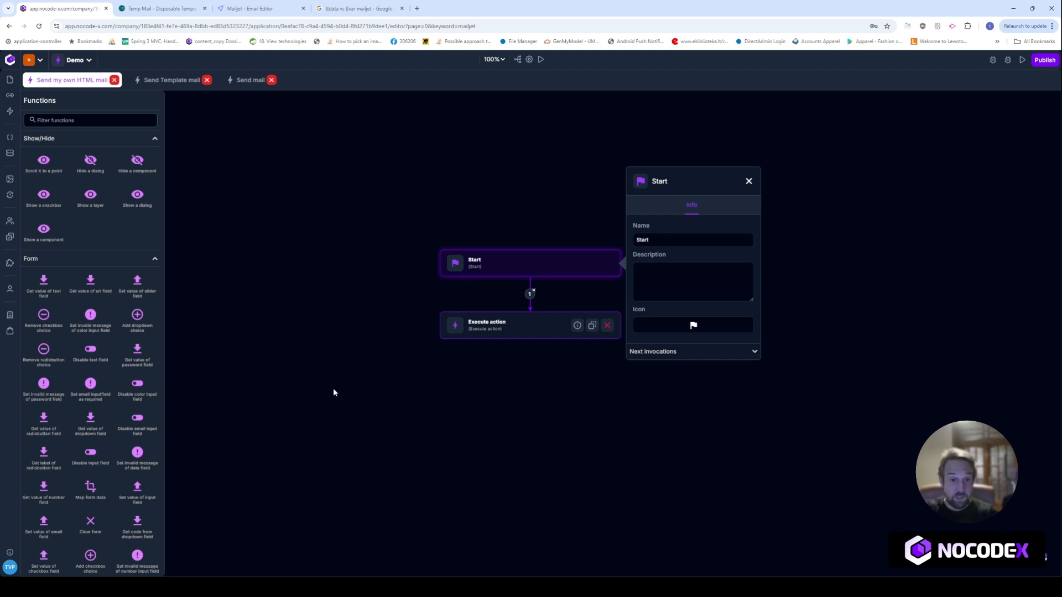
click(250, 9)
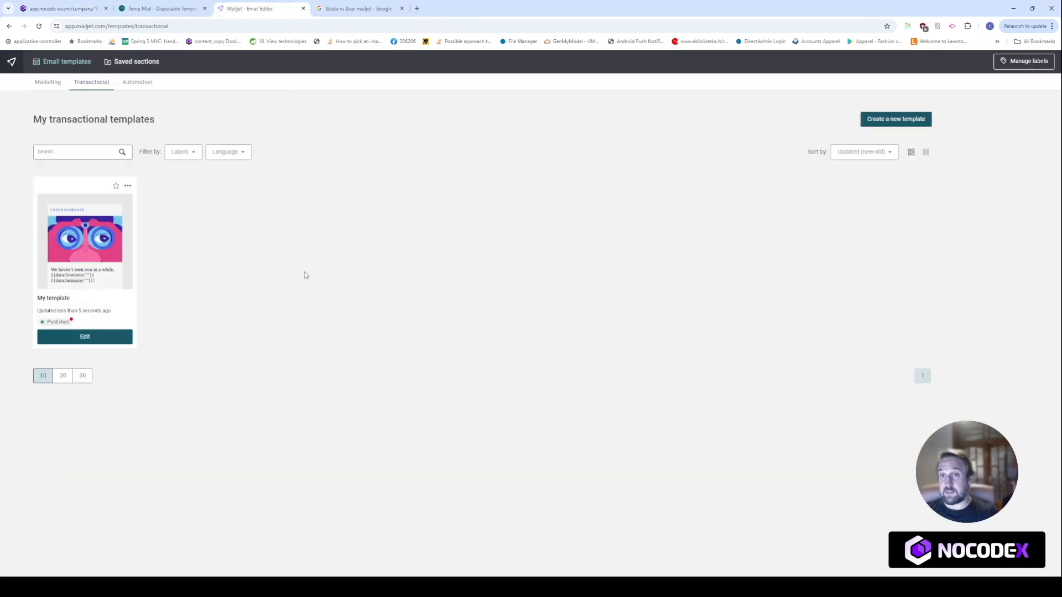
In Mailjet's transactional email templates, create a new template from the Let's celebrate gallery design
click(15, 61)
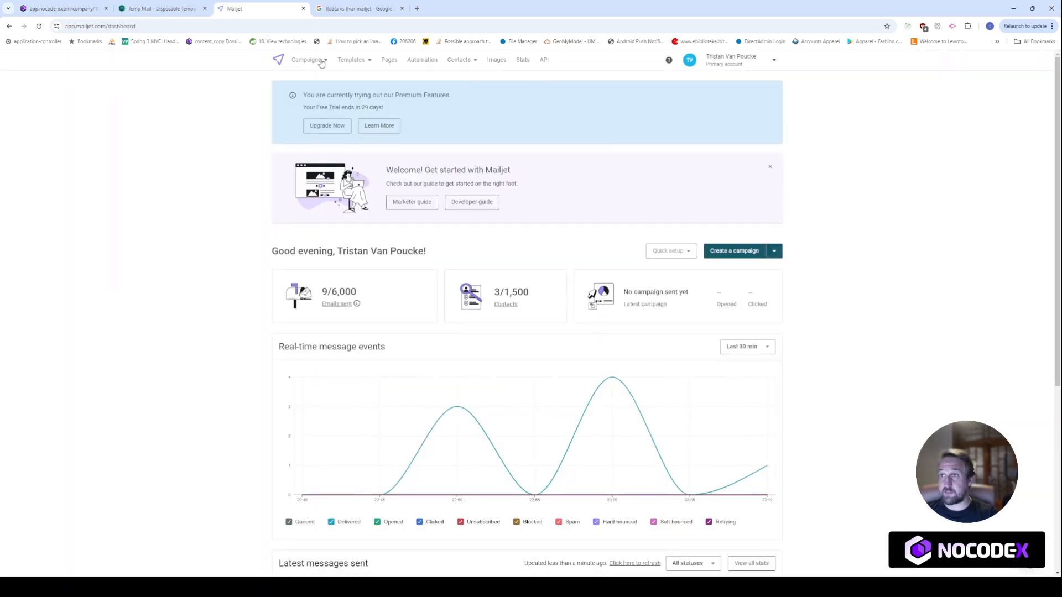
click(367, 60)
click(370, 85)
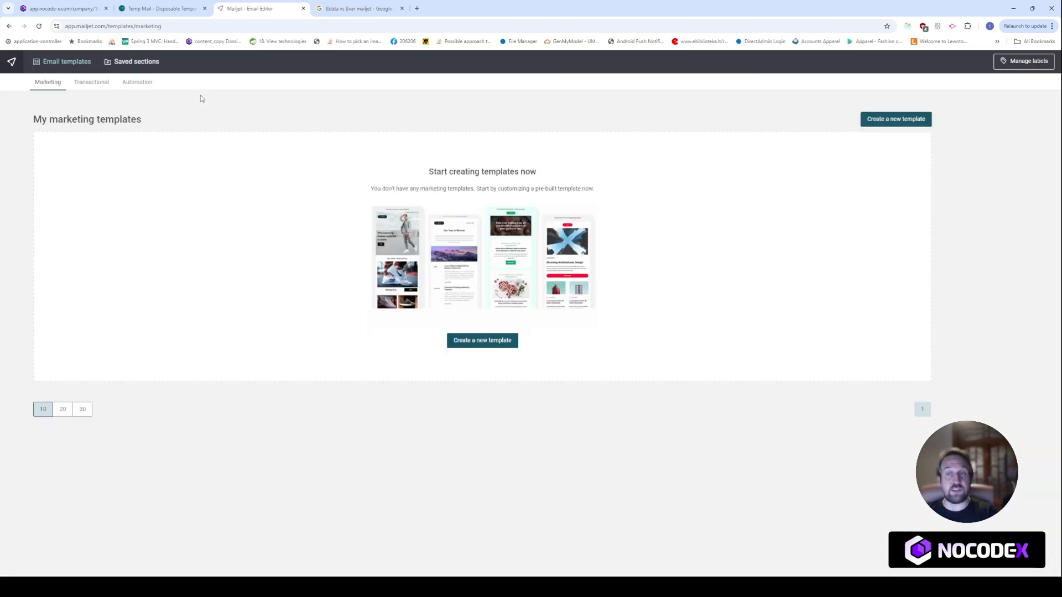
click(92, 88)
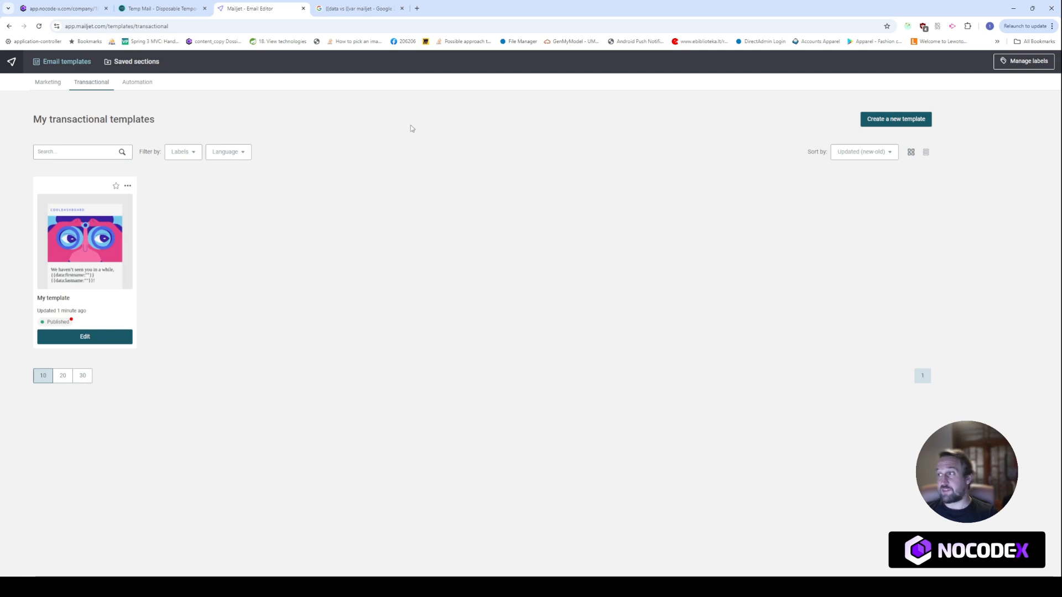
click(870, 123)
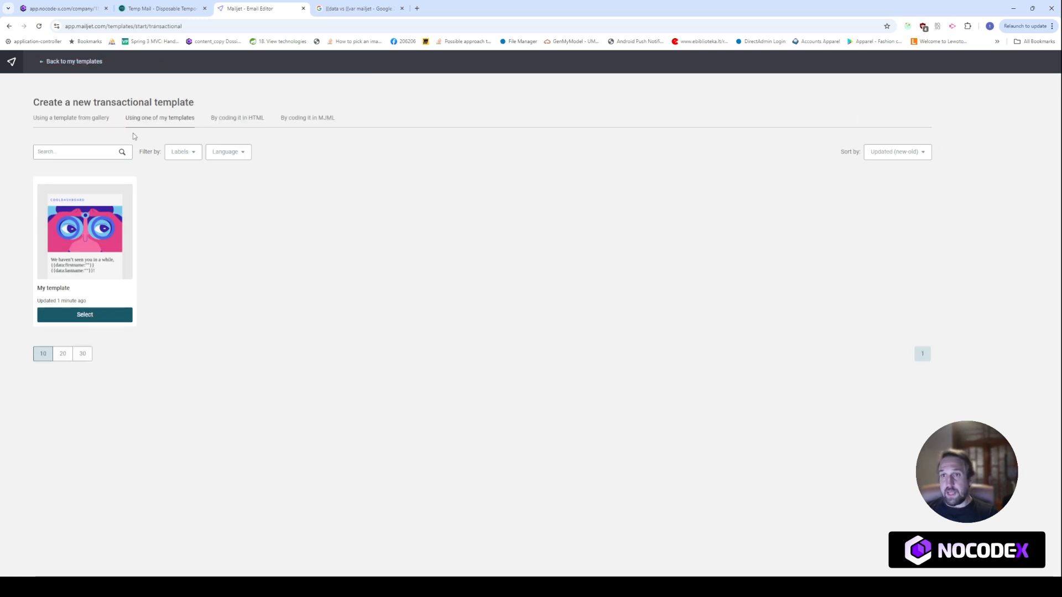
click(83, 118)
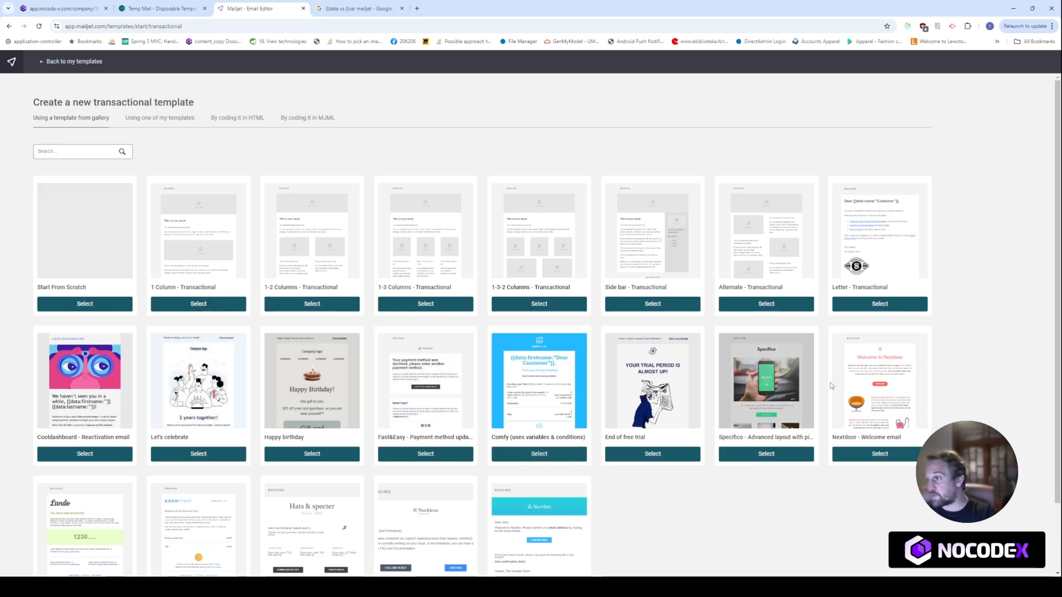
scroll(837, 374, down, 2)
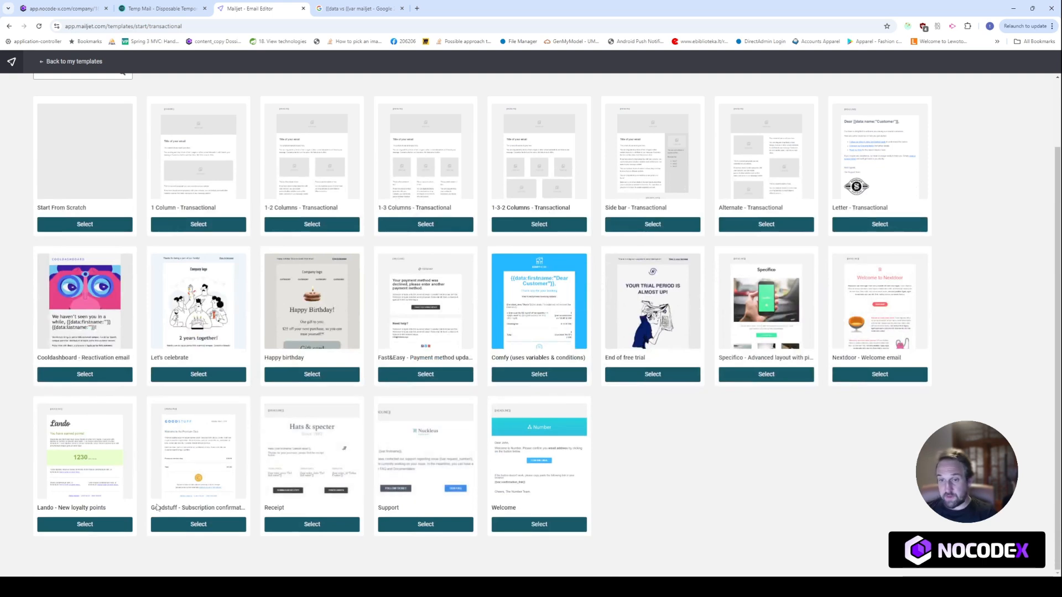
scroll(257, 449, up, 1)
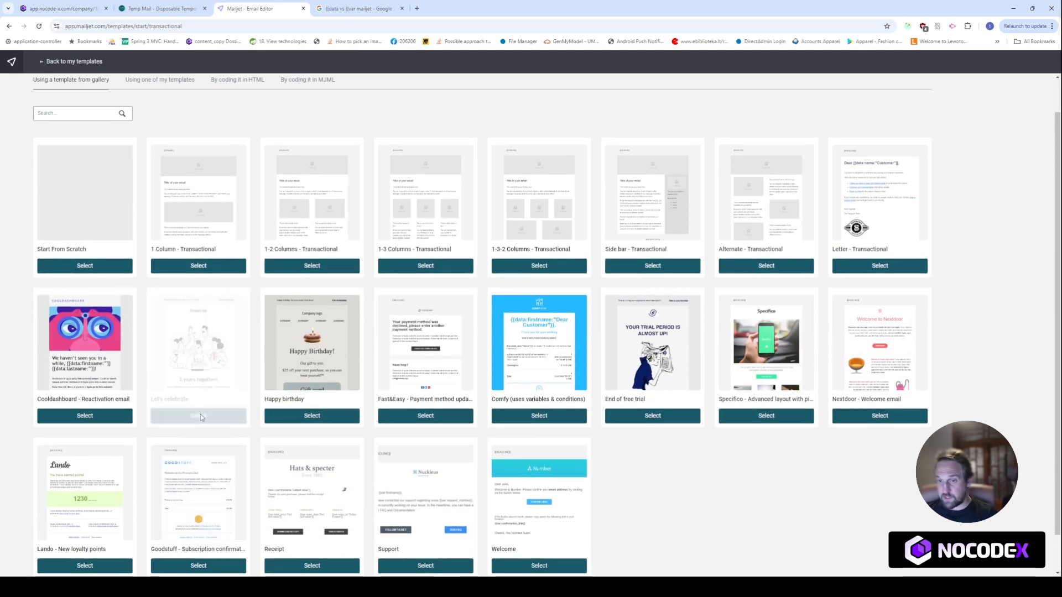
click(200, 418)
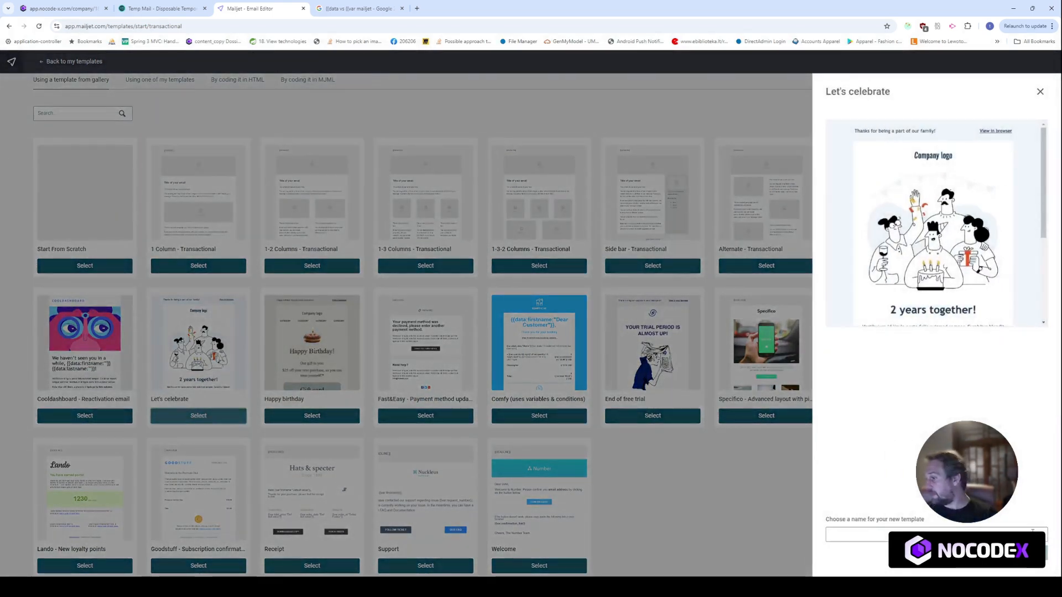
Name the new Let's celebrate-based template 'Celebration' and confirm
click(909, 532)
text(H)
key(BackSpace)
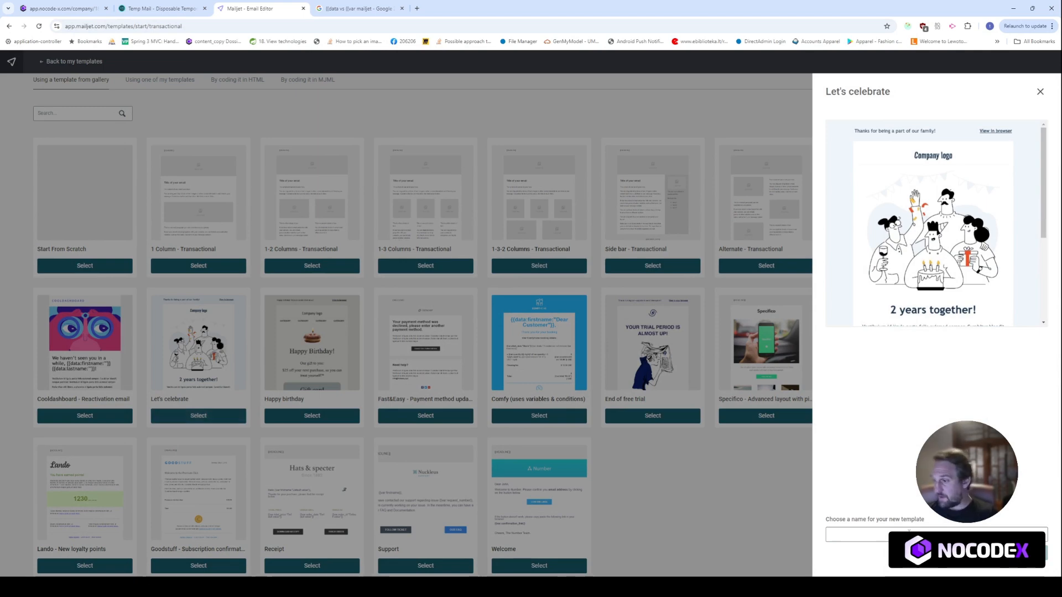
text(Celebration)
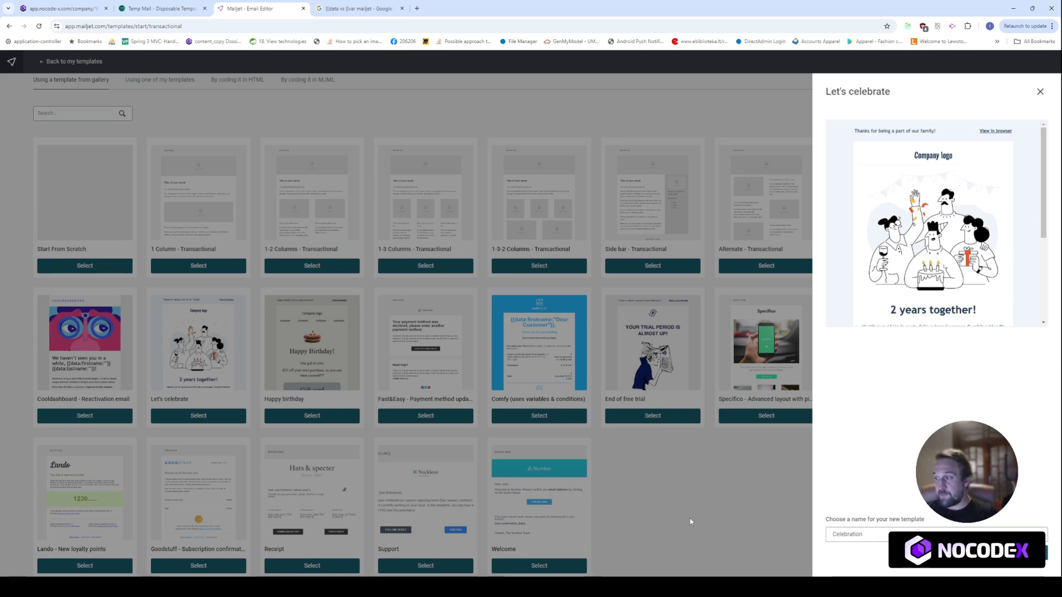
key(Return)
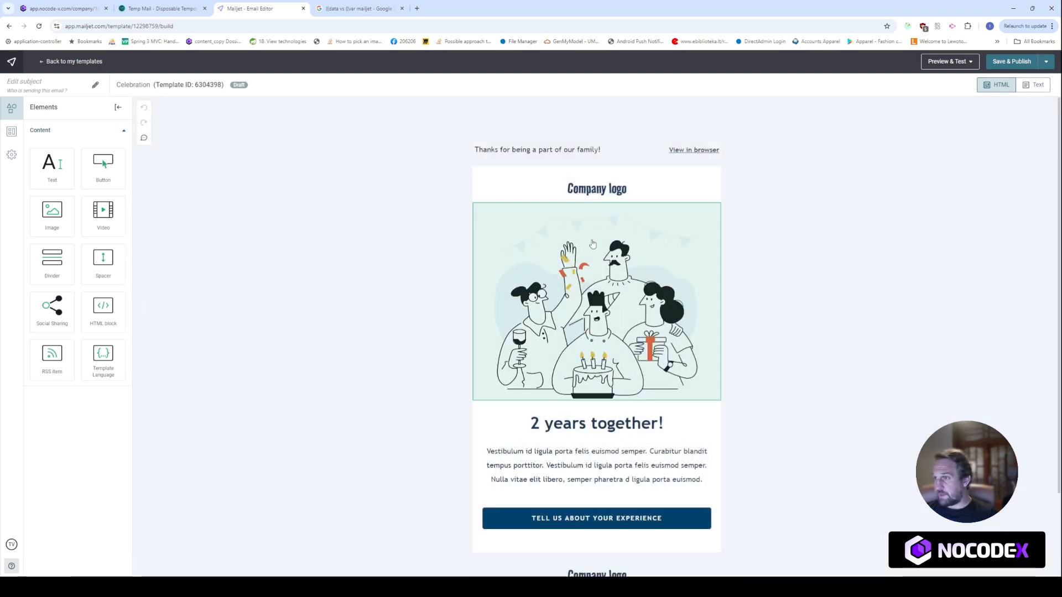
Prefix the '2 years together!' heading with 'Hey' and a firstname variable
click(671, 430)
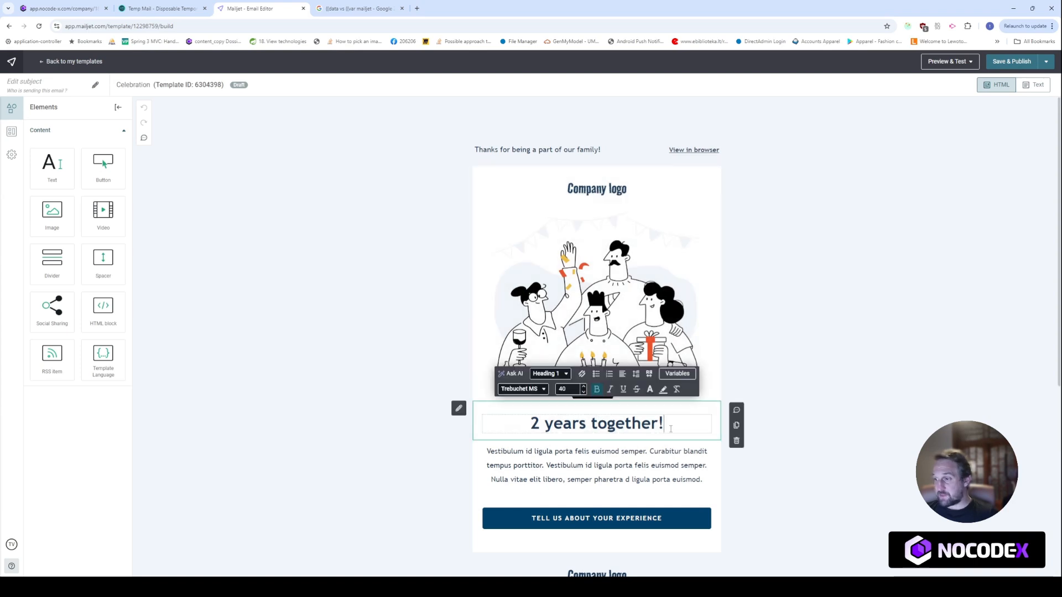
click(527, 424)
text(Hey)
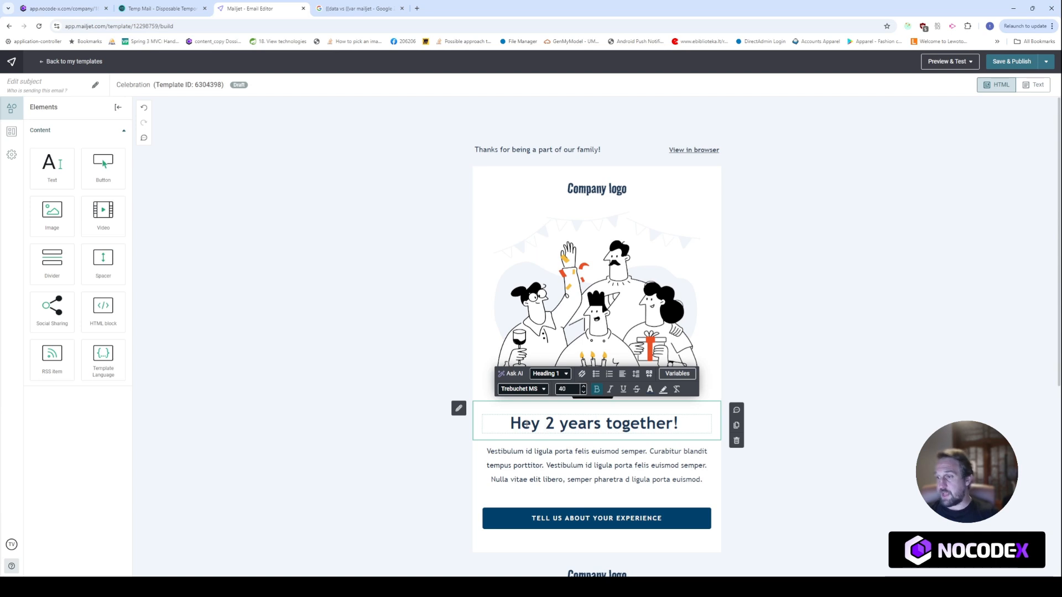
click(676, 374)
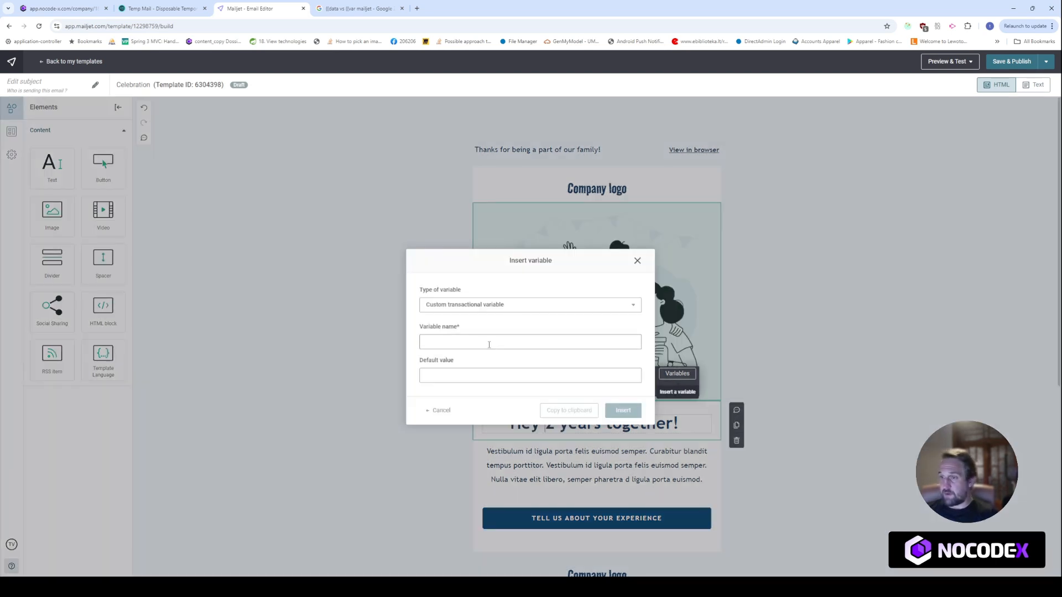
text(firstname)
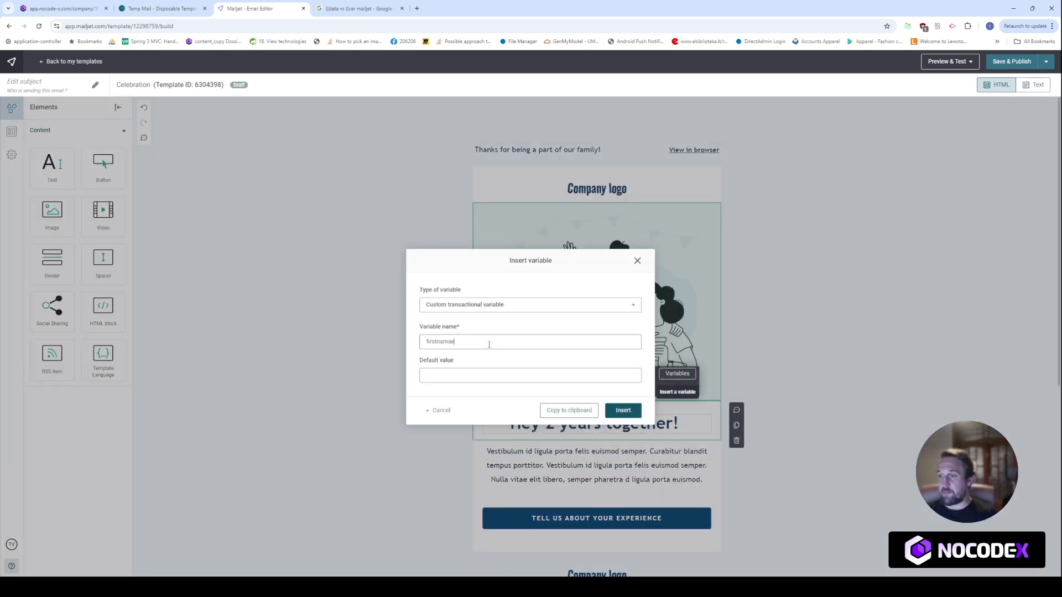
click(624, 410)
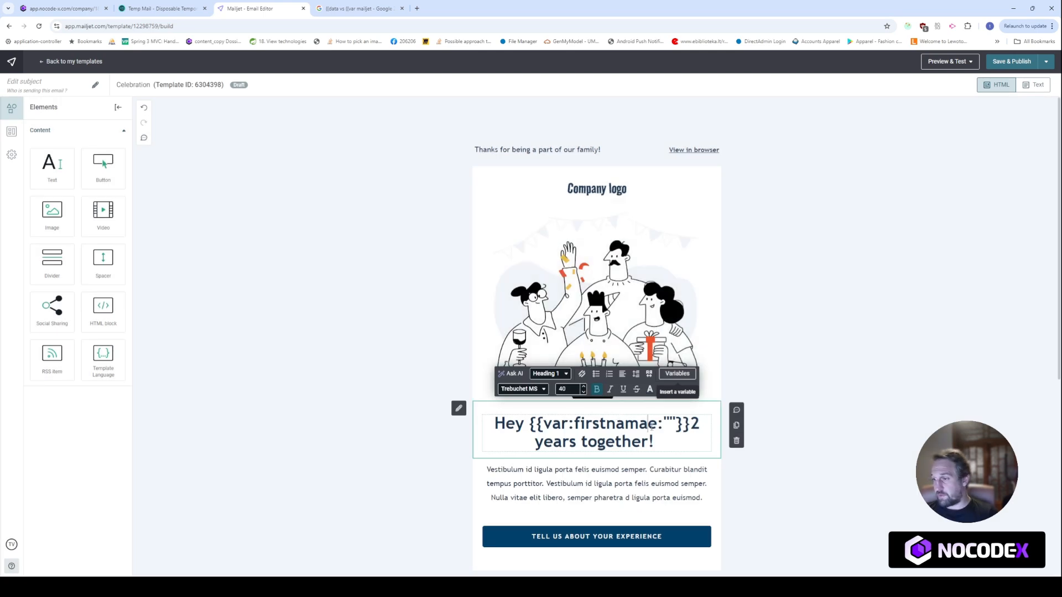
key(Delete)
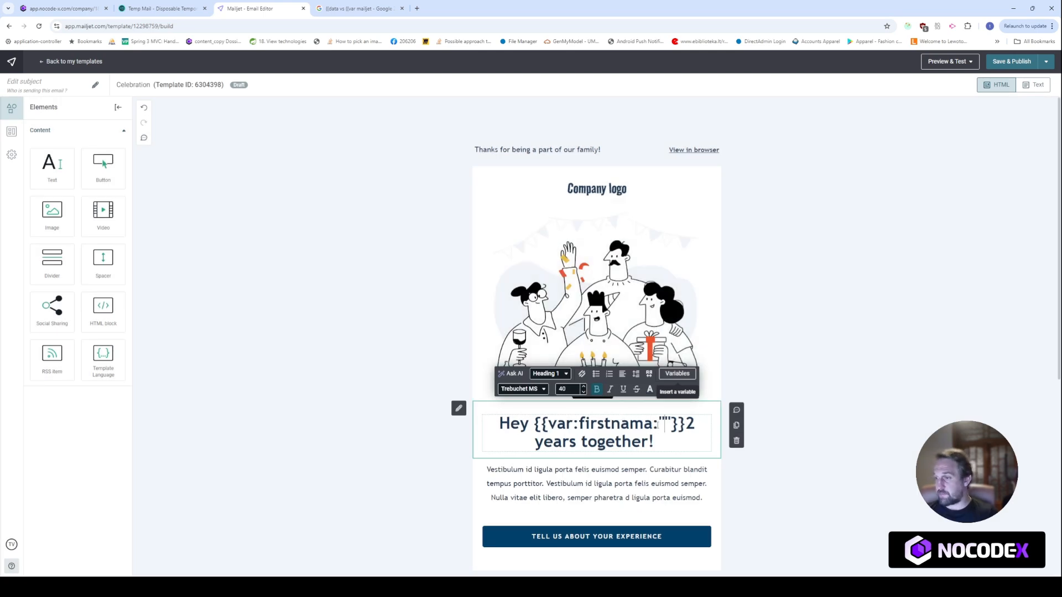
key(BackSpace)
text(e)
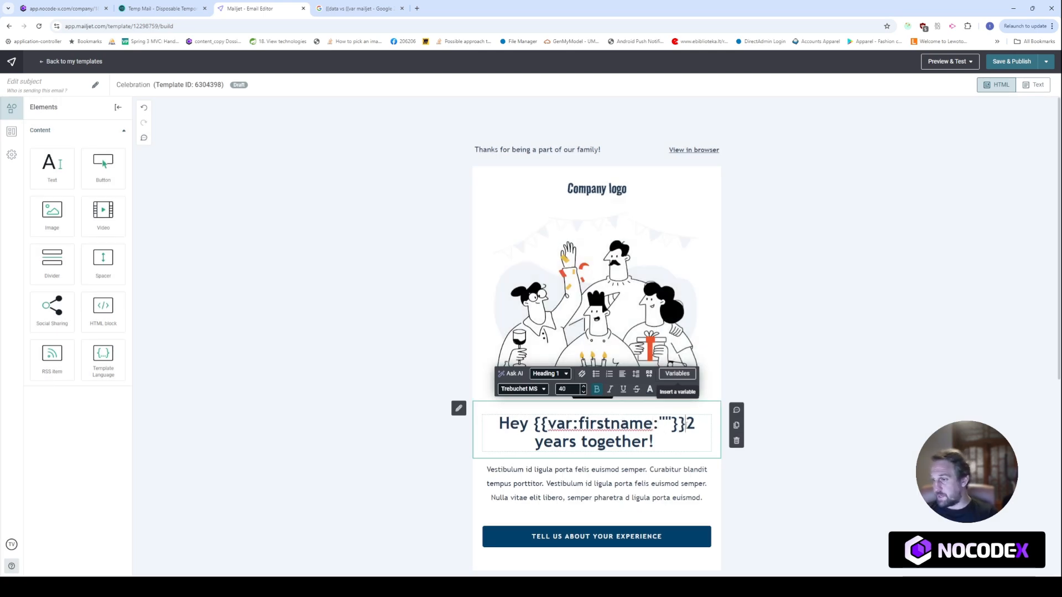
Add a lastname variable and 'we are now' to the heading
click(669, 373)
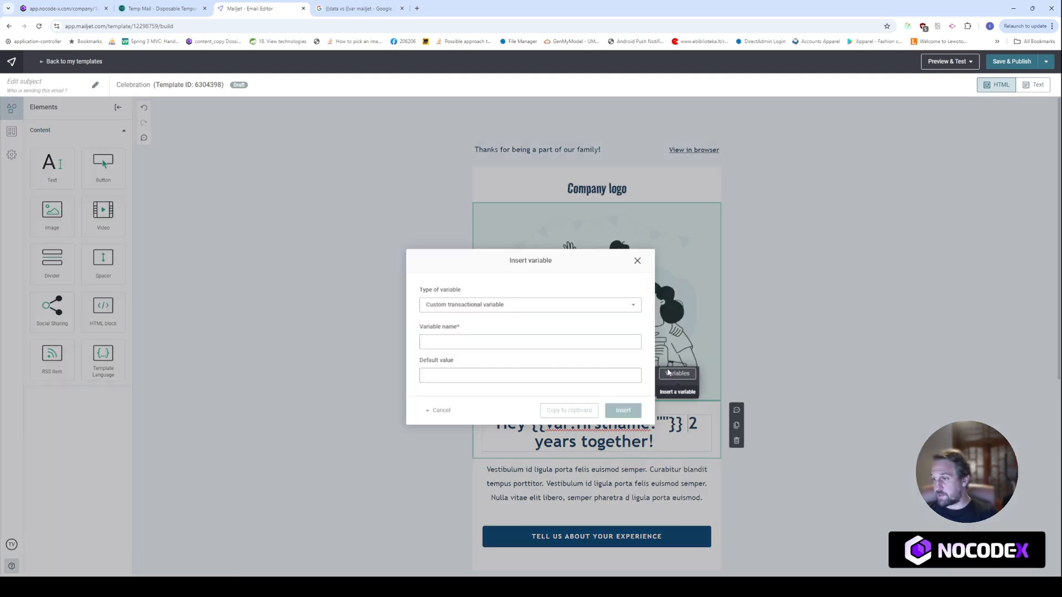
click(568, 343)
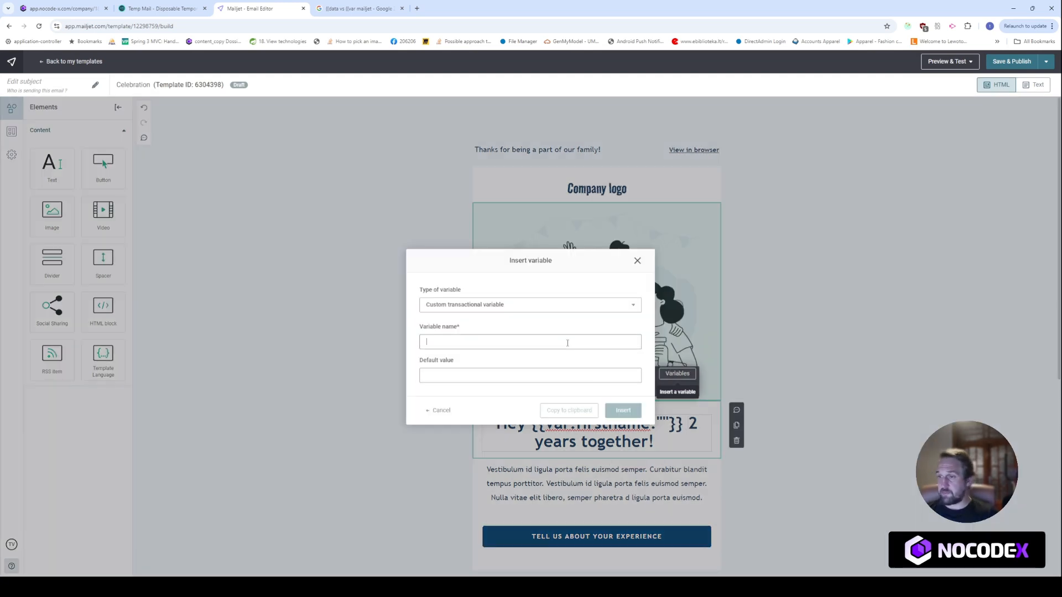
text(lastname)
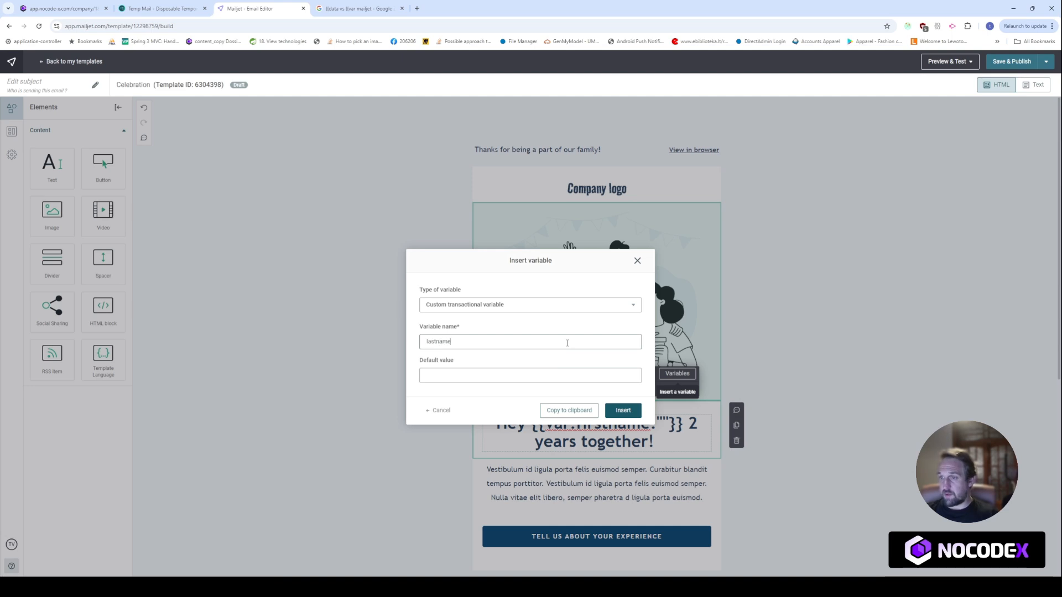
click(624, 410)
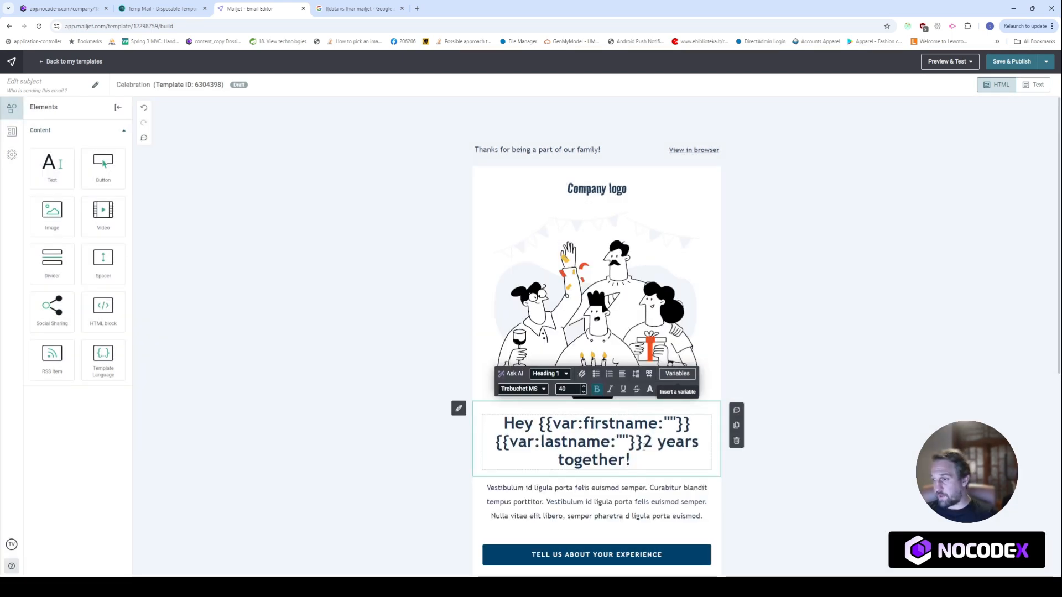
text(are now)
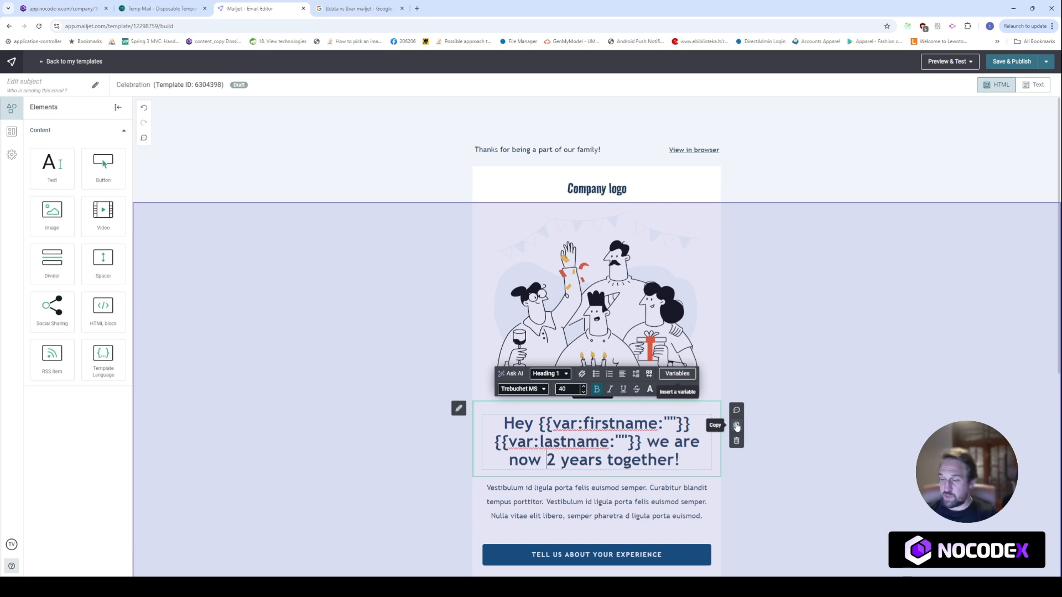
click(383, 402)
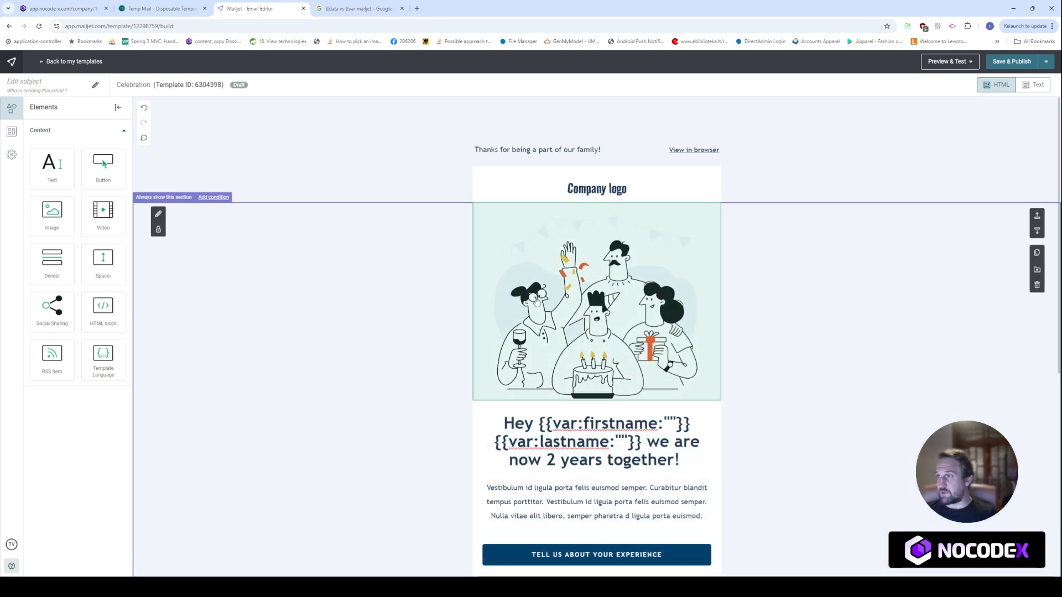
Fill in the template's subject line ('My subject' plus a person's name) and save the details
click(994, 62)
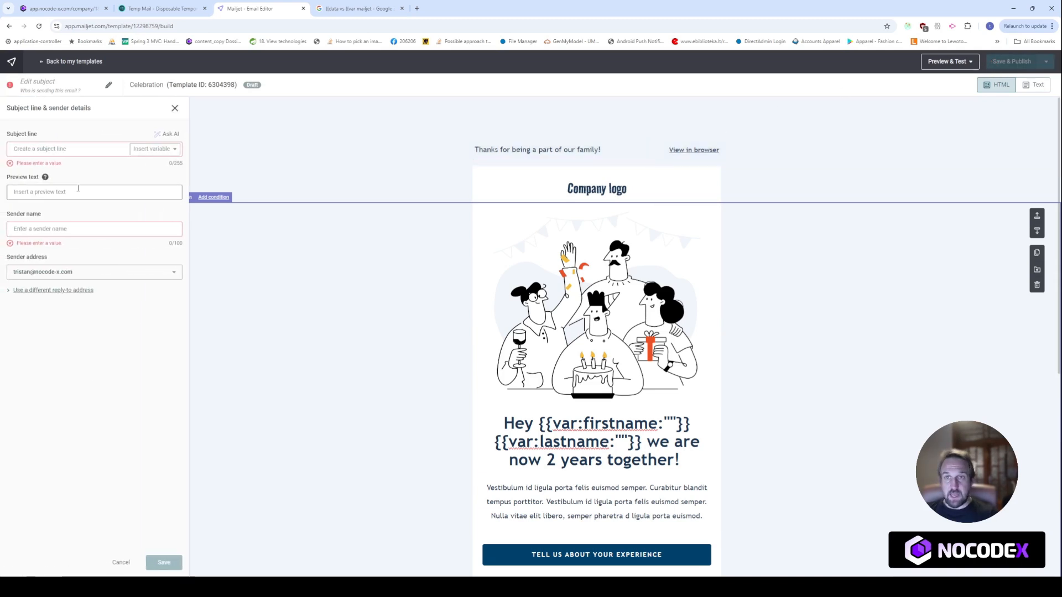
click(92, 147)
text(My)
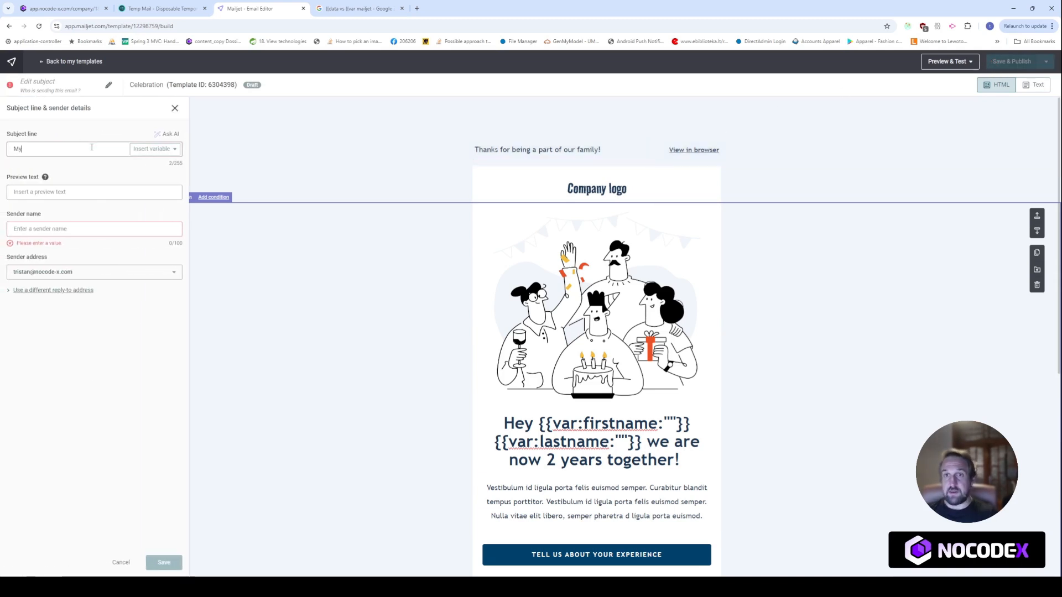
text( subject line)
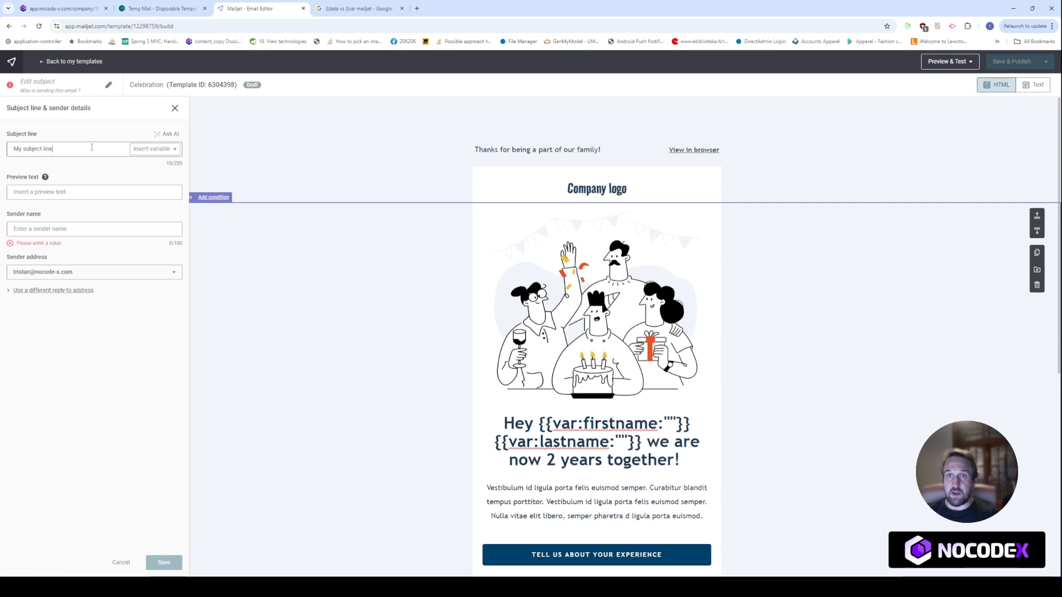
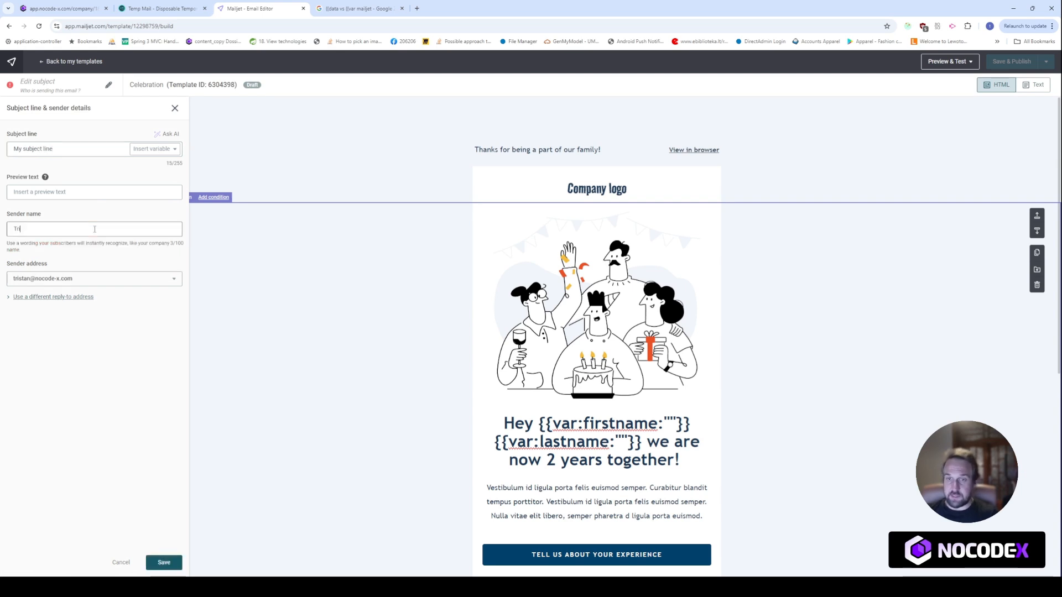
click(163, 563)
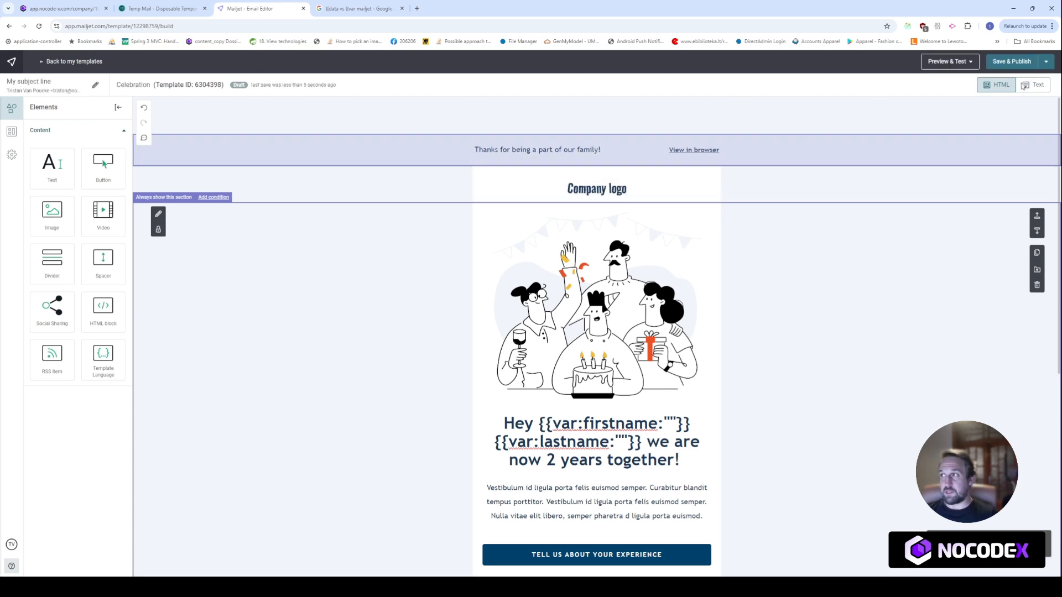
Publish the Celebration template and copy its template ID 6304398
click(1011, 61)
click(607, 342)
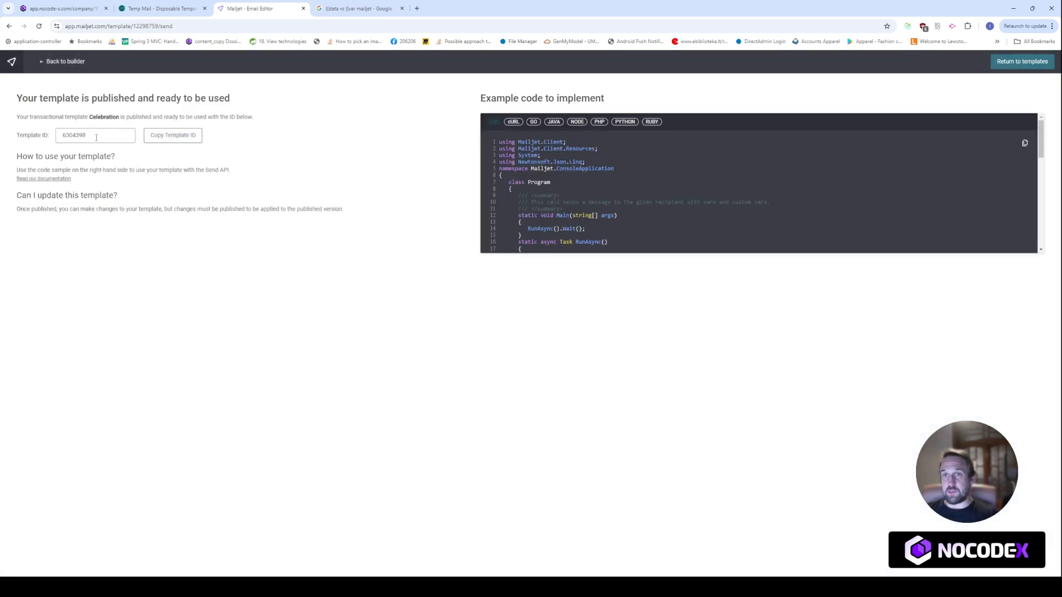
double_click(76, 136)
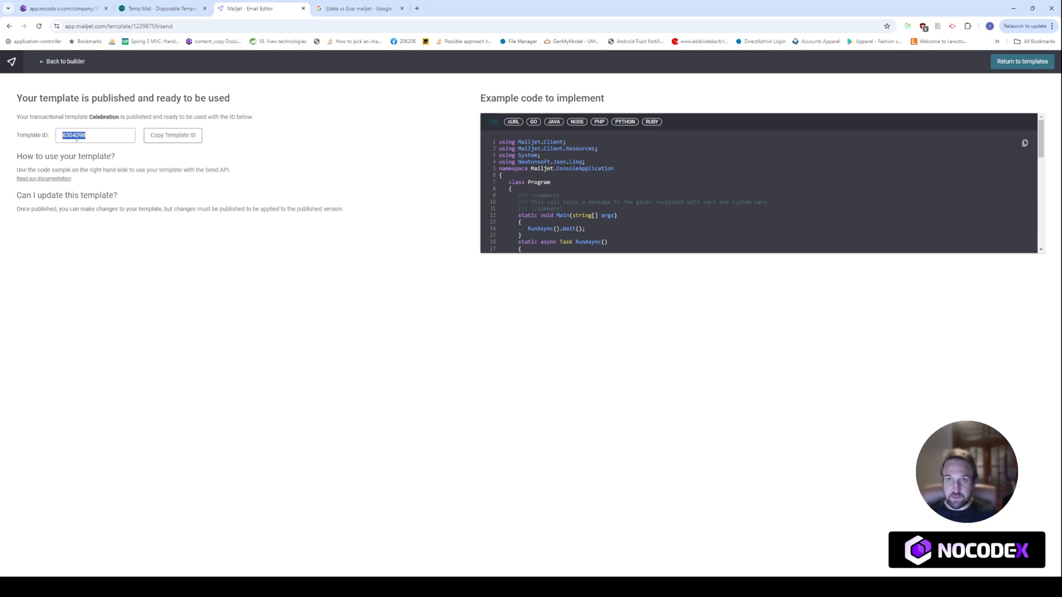
click(60, 8)
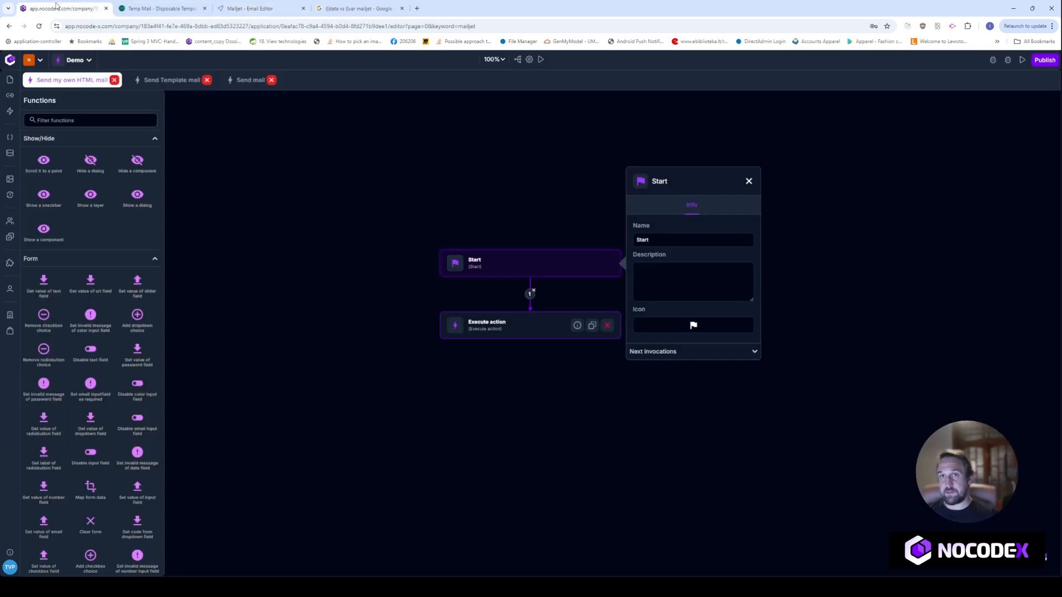
Create a new blank action named 'Sending a template mail'
click(11, 112)
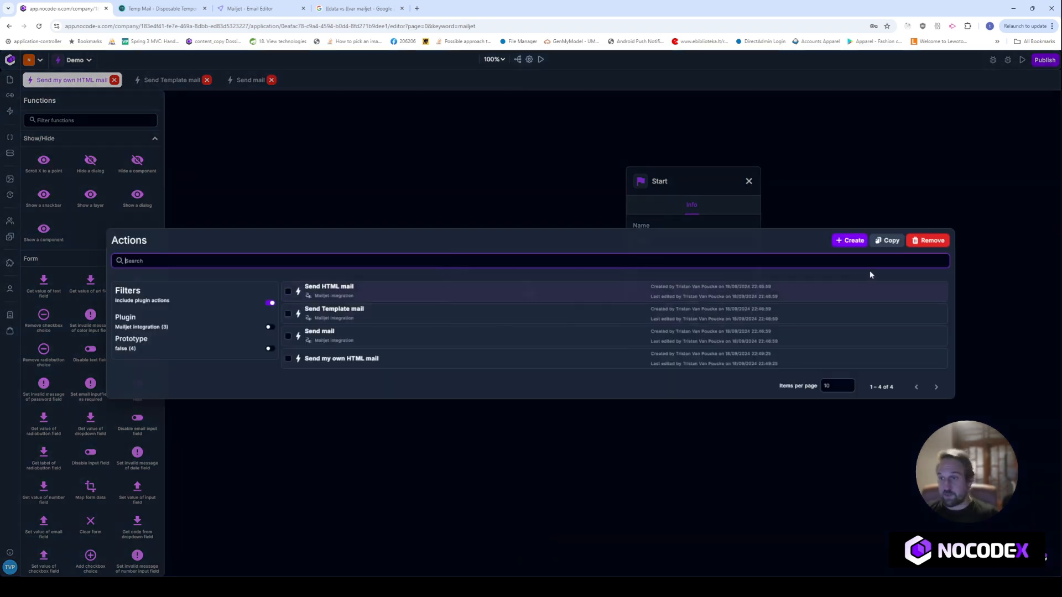
click(842, 241)
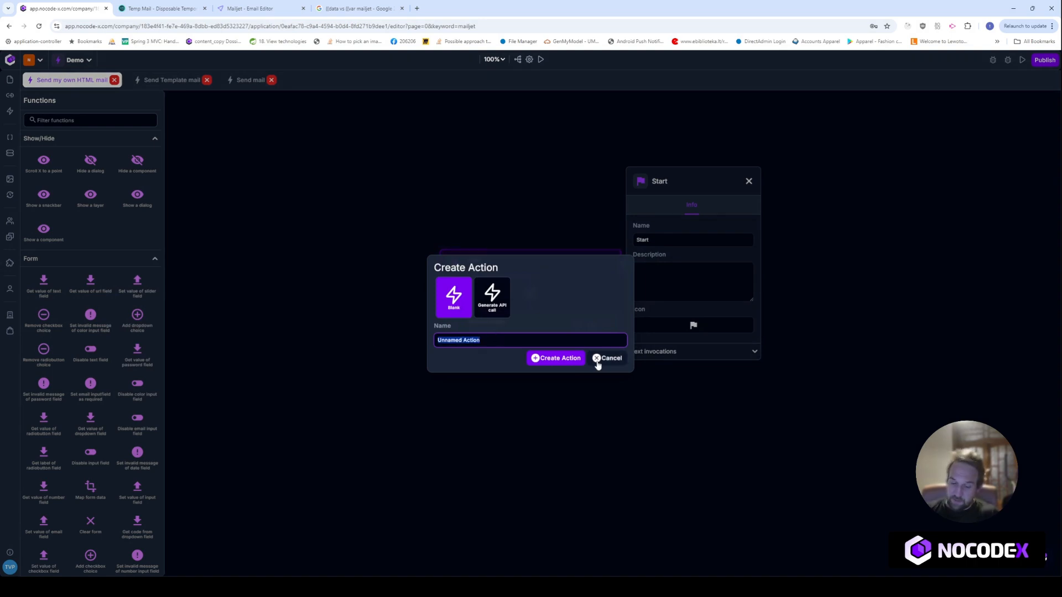
text(c)
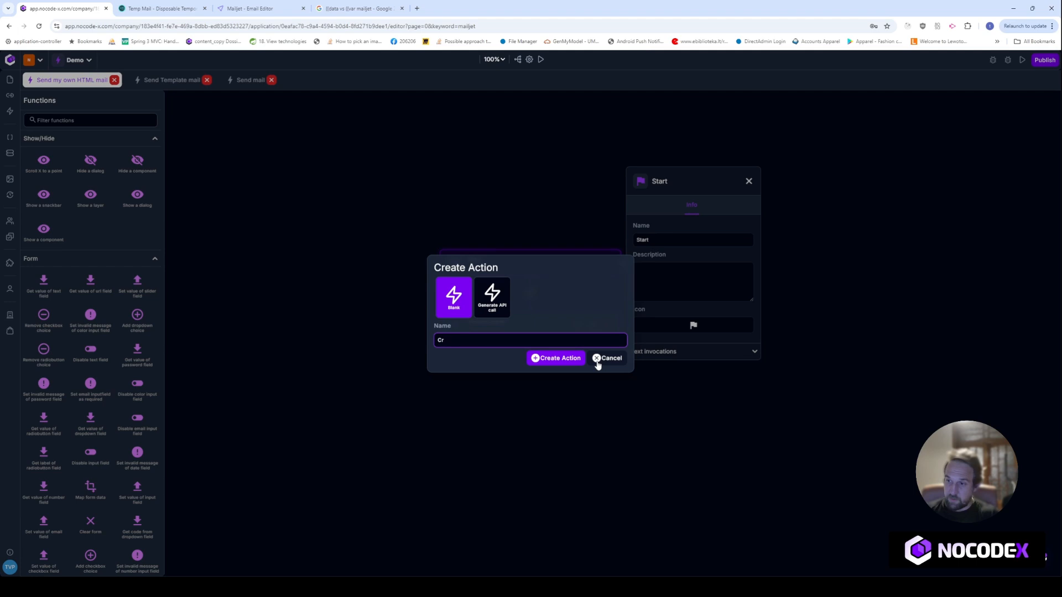
text(ending a)
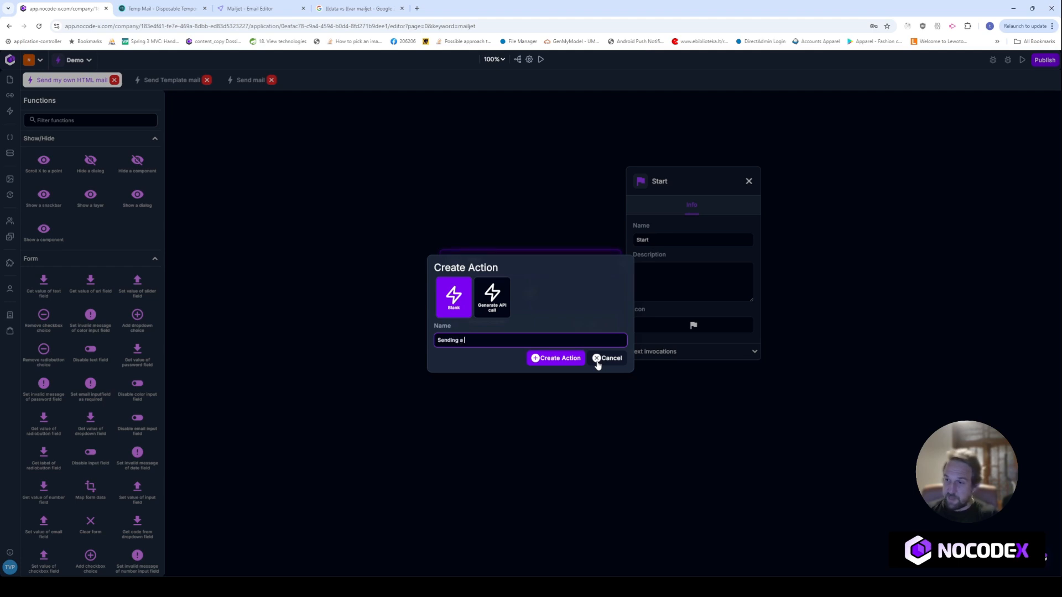
text( template mail)
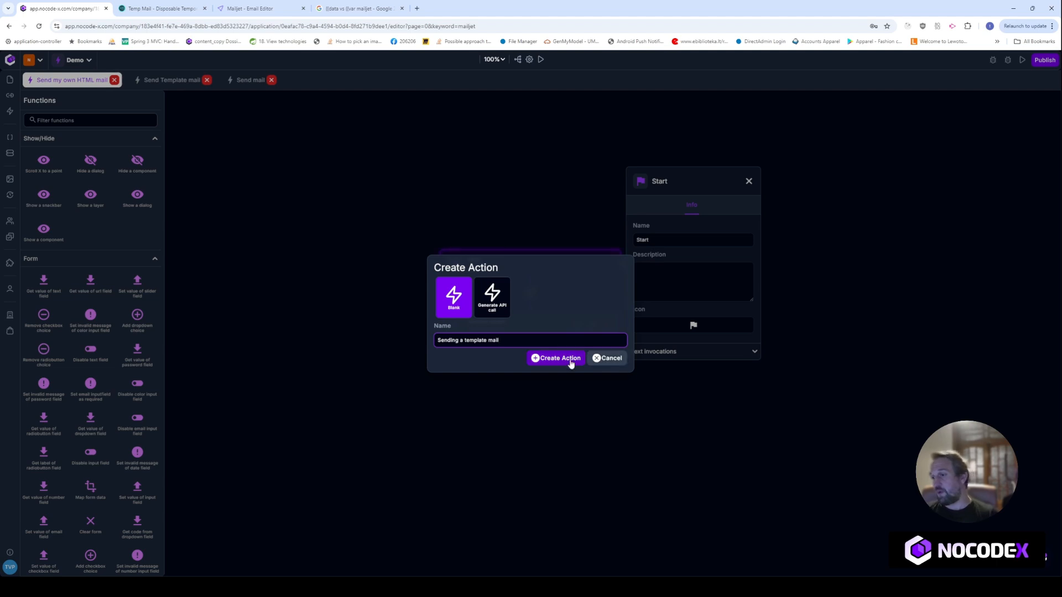
click(570, 360)
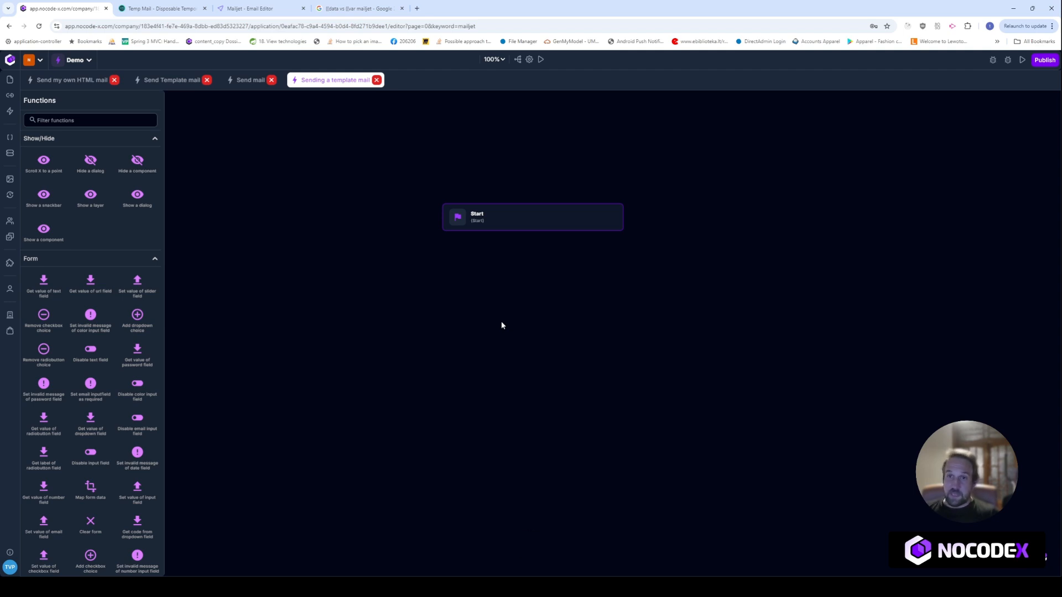
Add a Text parameter named firstname to the action
click(92, 121)
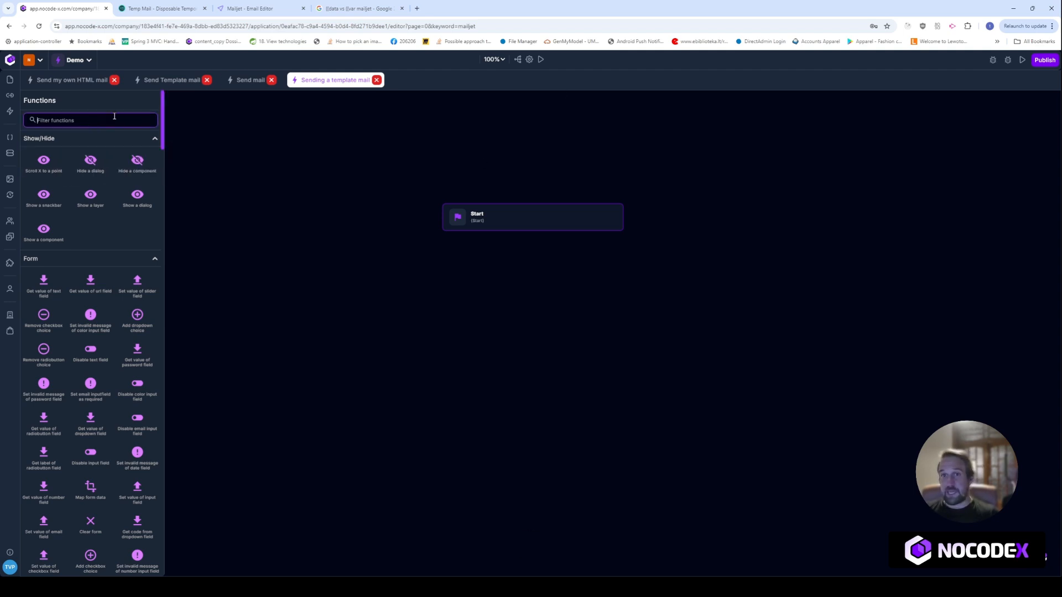
click(530, 59)
click(227, 229)
click(555, 401)
click(318, 305)
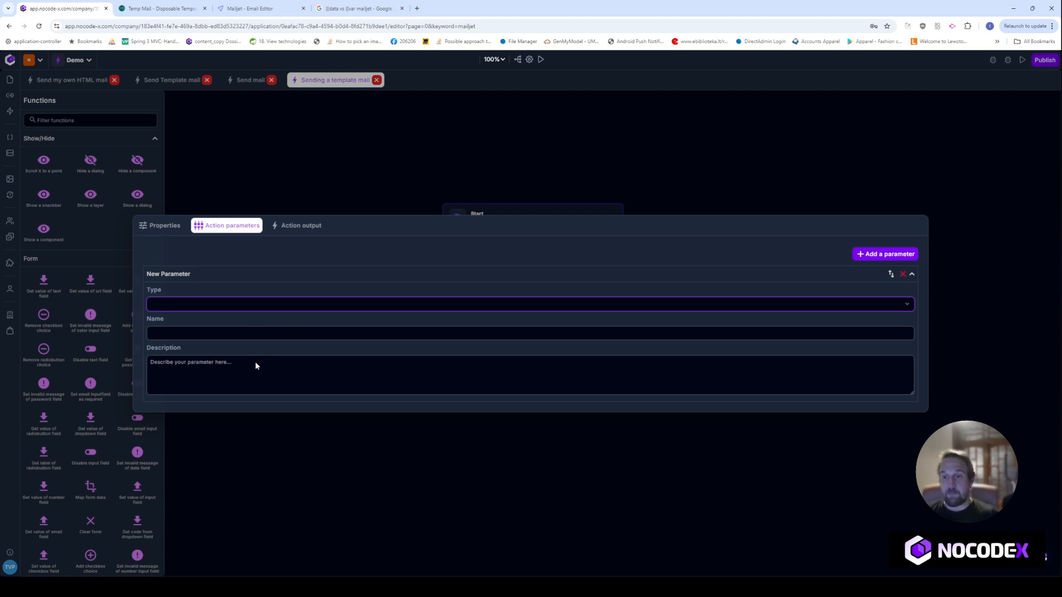
click(255, 361)
click(235, 298)
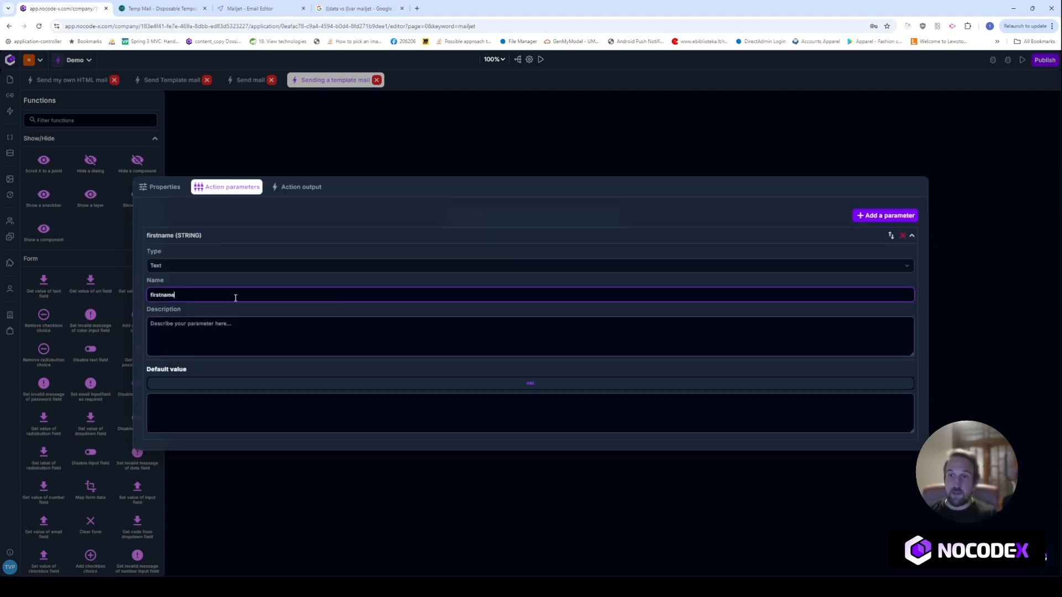
click(202, 237)
Add a second Text parameter named lastname and close the parameters panel
click(886, 313)
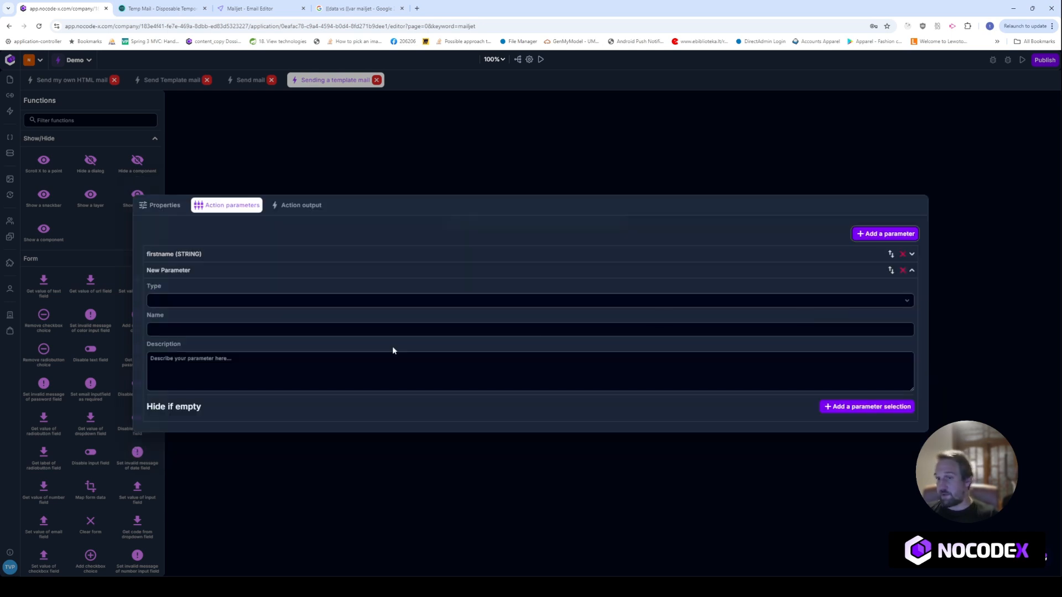
click(194, 301)
click(188, 363)
click(210, 292)
text(f)
key(BackSpace)
text(lastname)
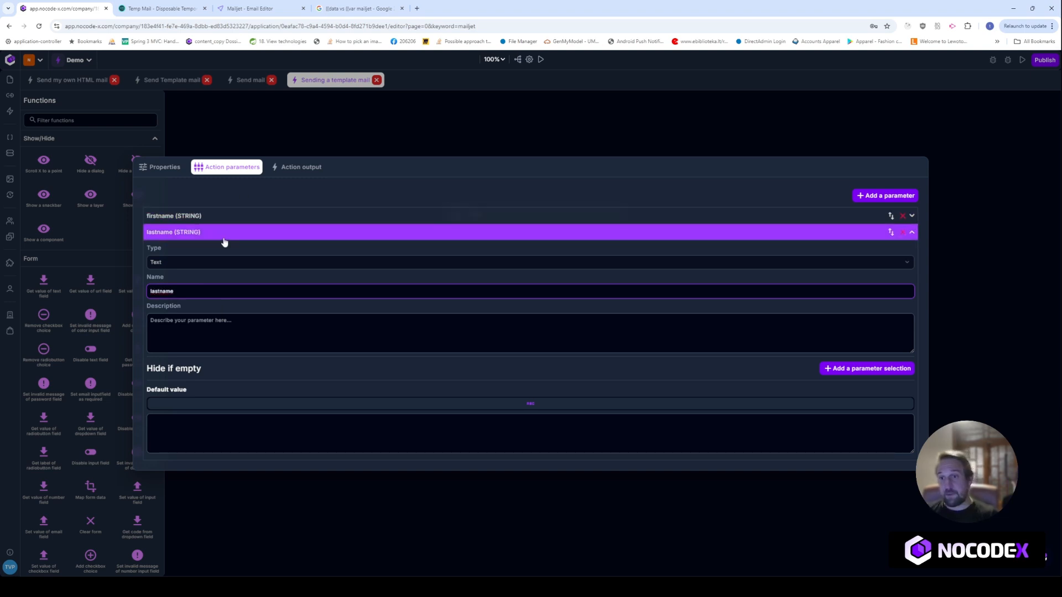
click(223, 237)
click(351, 230)
Select the Start node and search the functions for 'create obj'
click(513, 213)
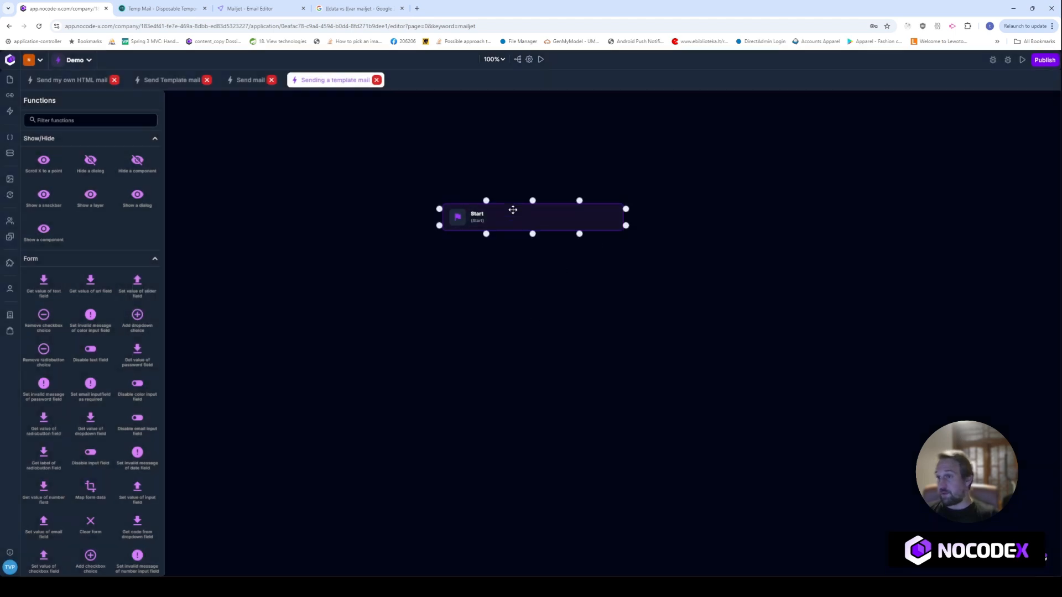
click(101, 119)
text(create)
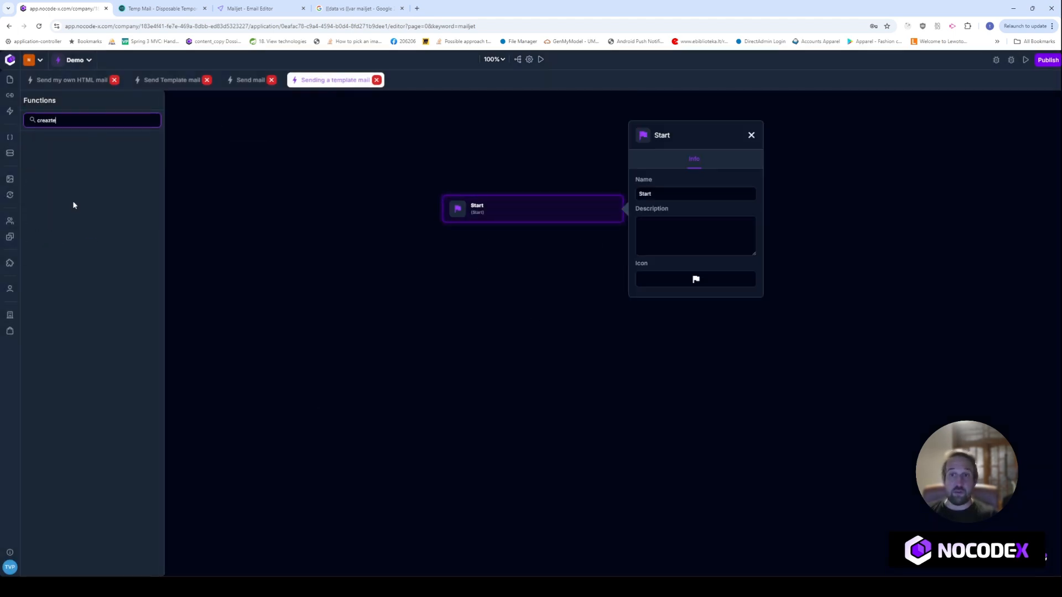
text( obj)
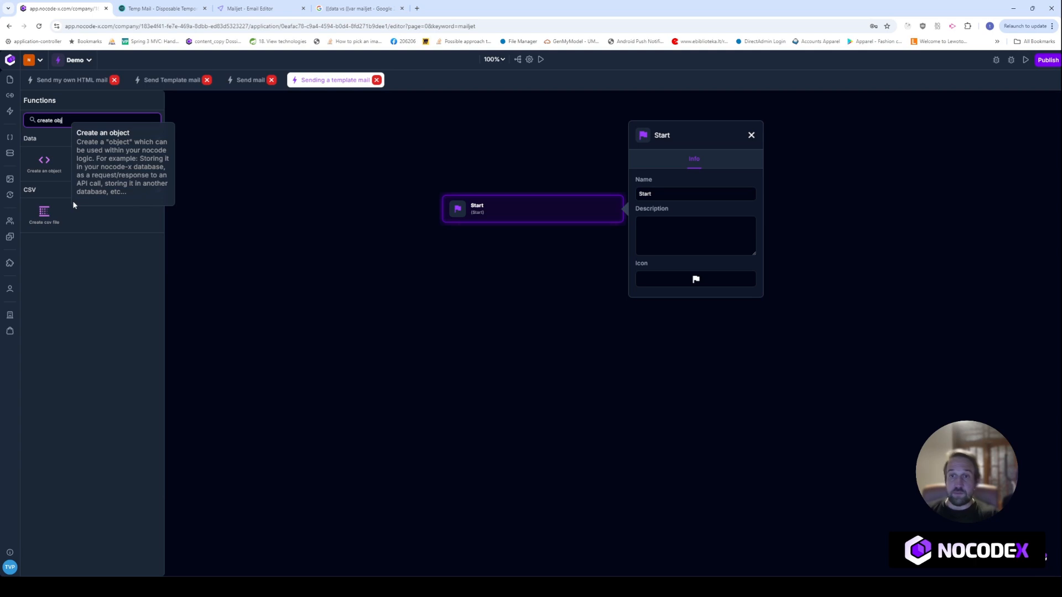
Connect a Create an object step after Start with a firstname field from the firstname parameter
drag(52, 156, 520, 290)
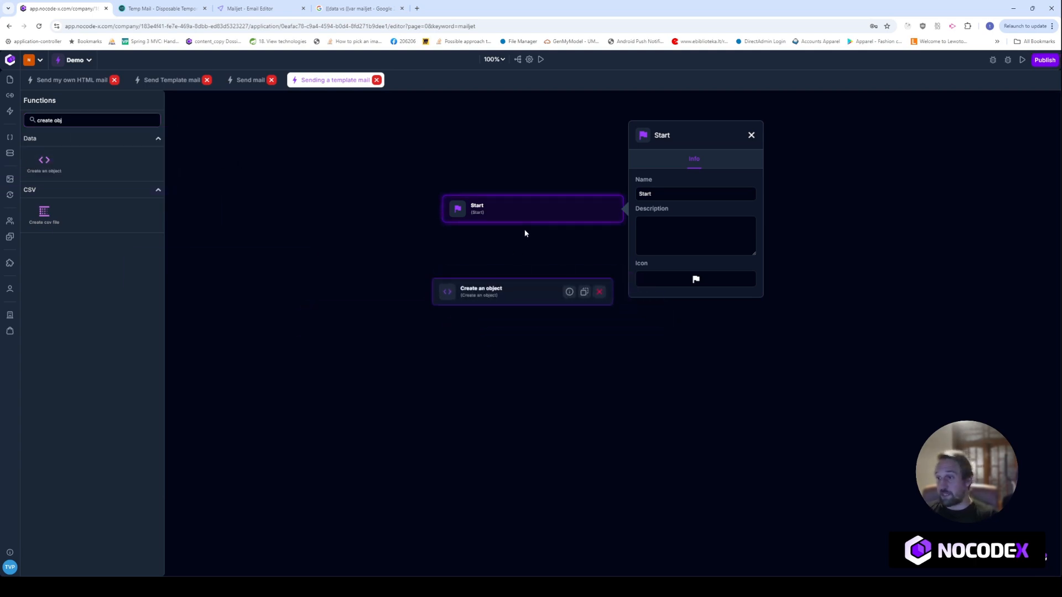
drag(533, 224, 530, 291)
click(672, 233)
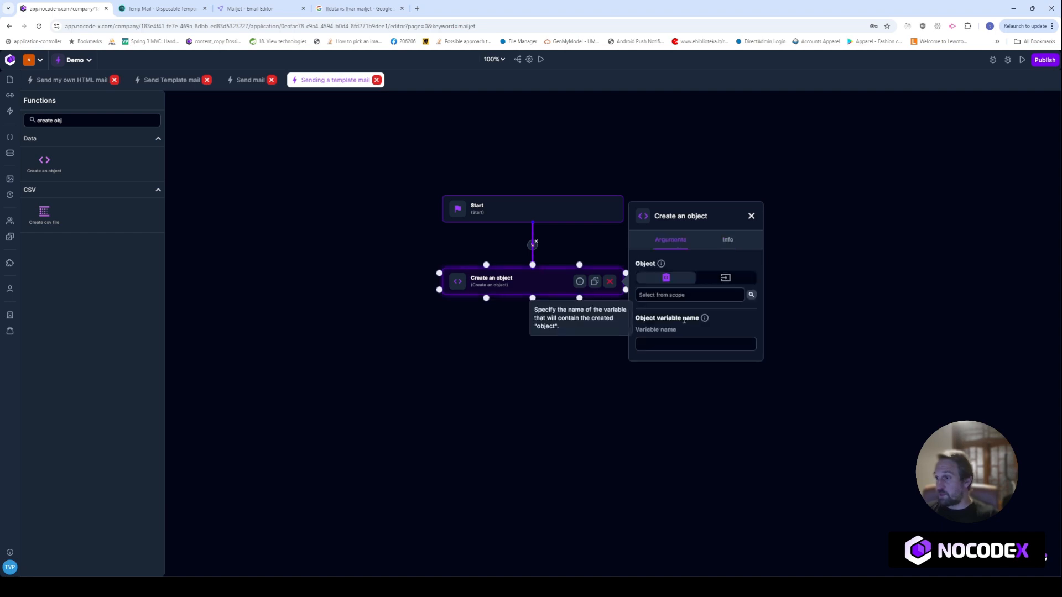
click(726, 278)
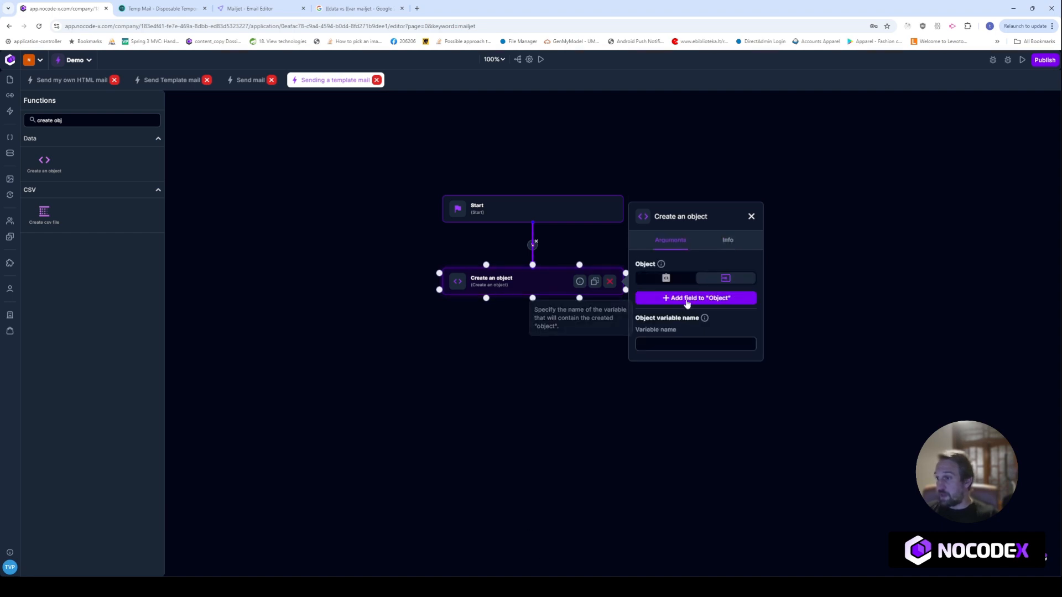
click(688, 299)
click(678, 299)
text(firstname)
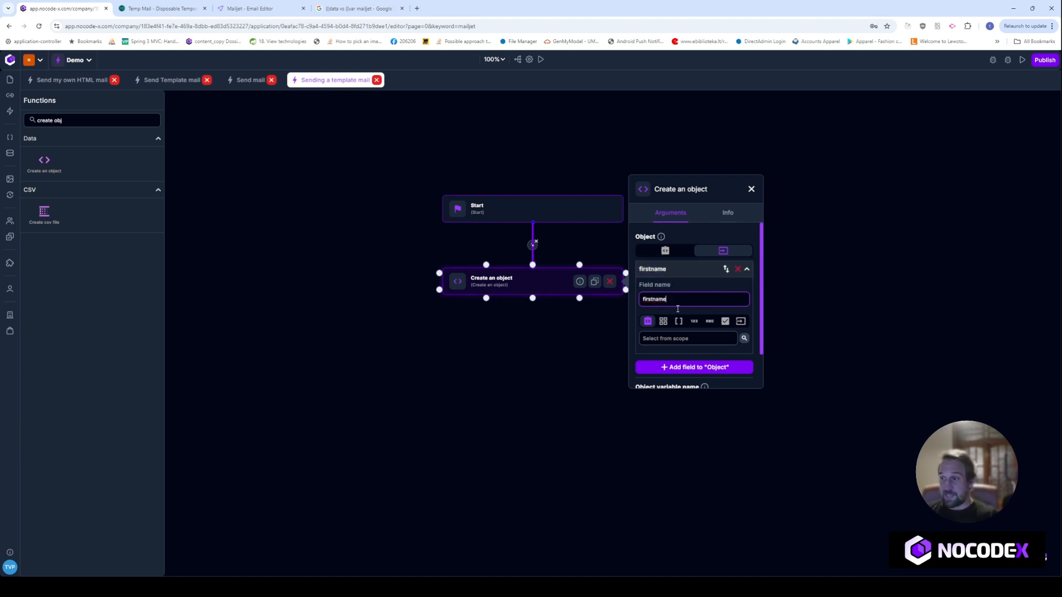
click(684, 339)
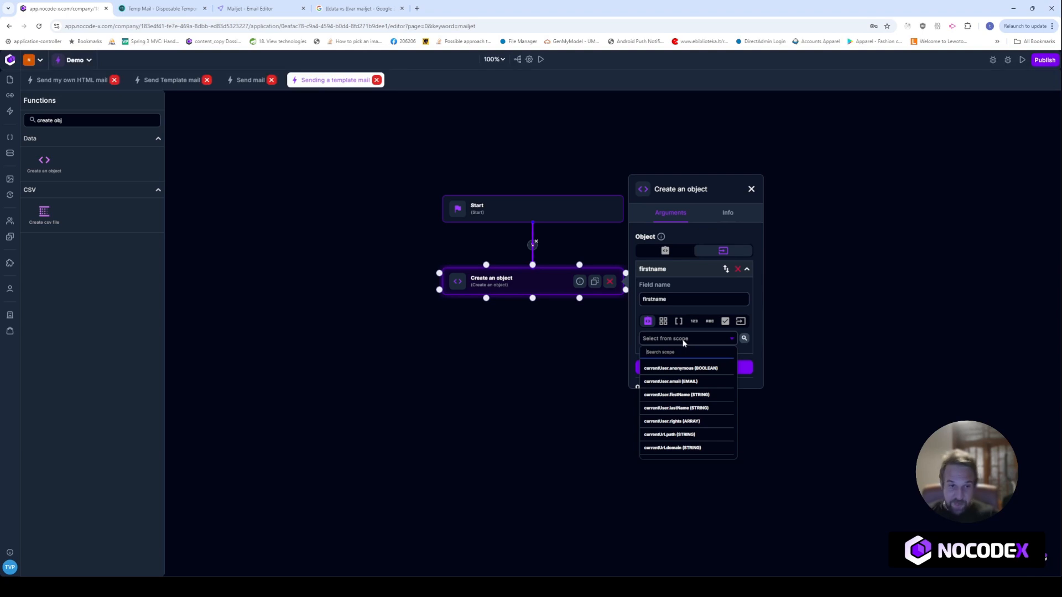
text(first)
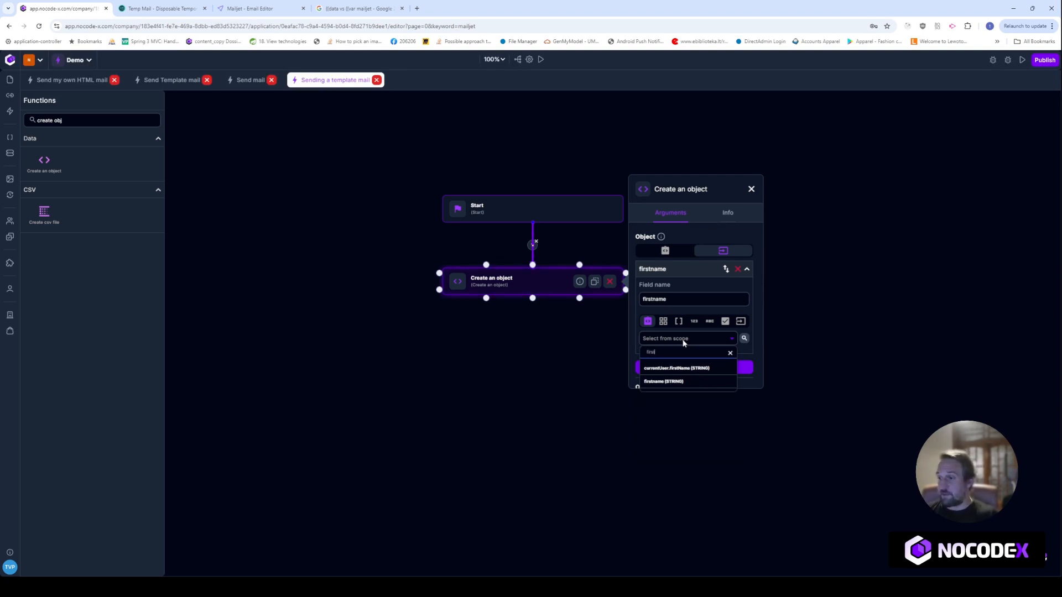
click(658, 382)
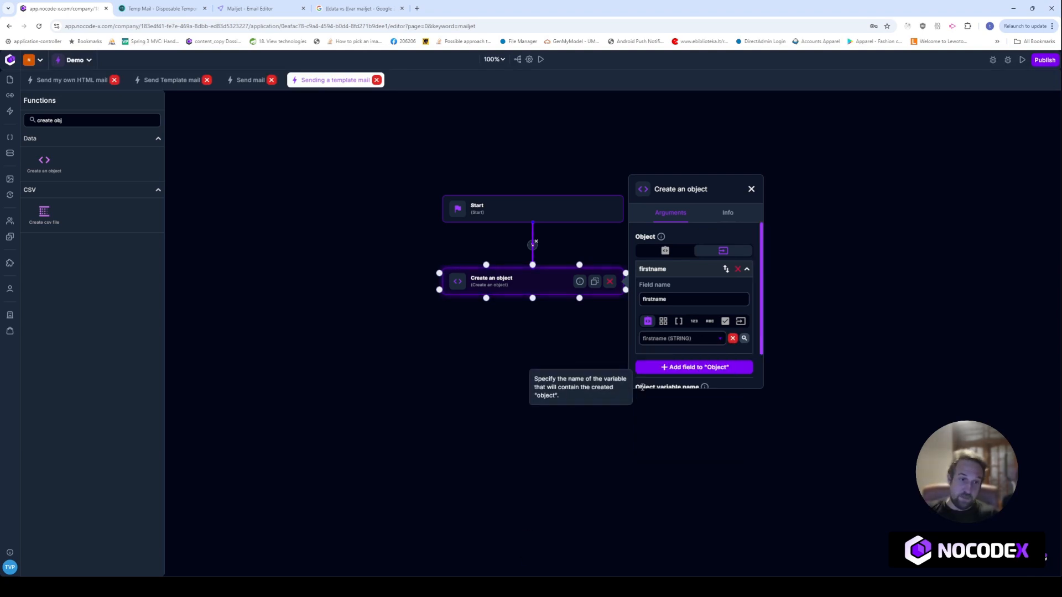
Add a lastname field from the lastname parameter and name the object variable DATA
click(689, 367)
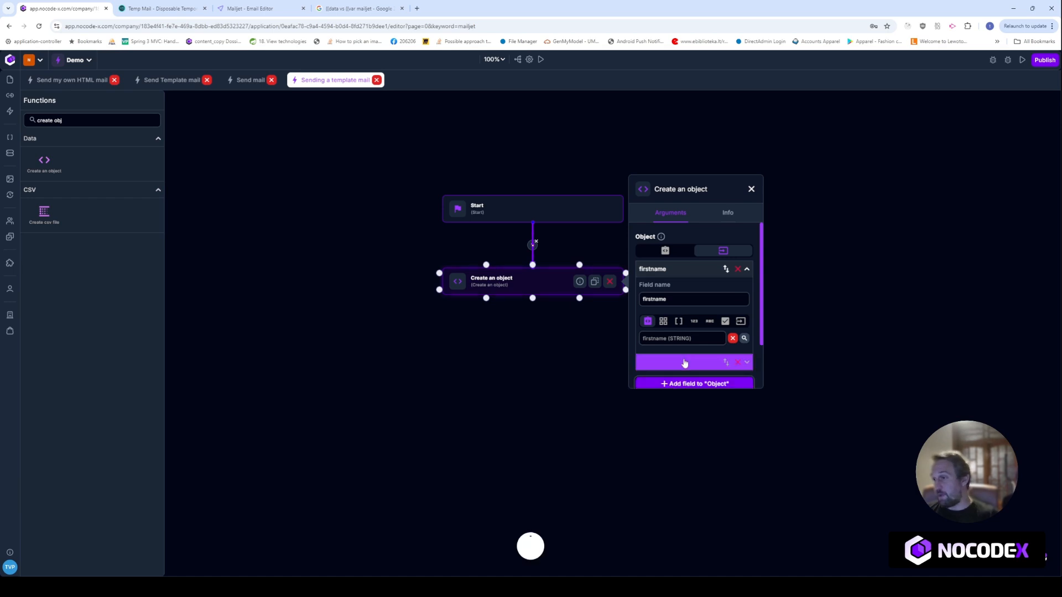
text(lastname)
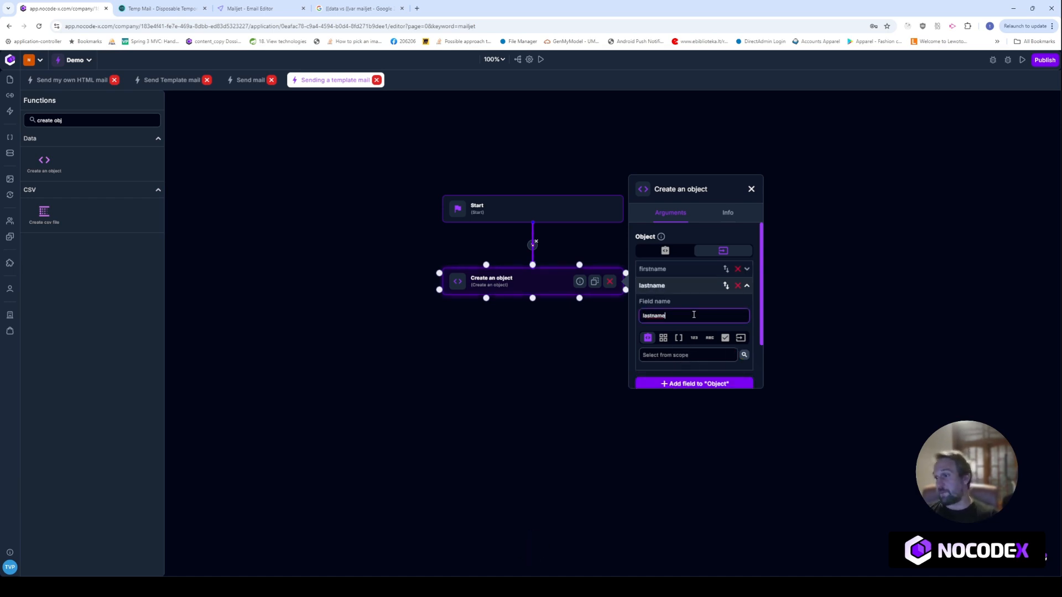
double_click(694, 314)
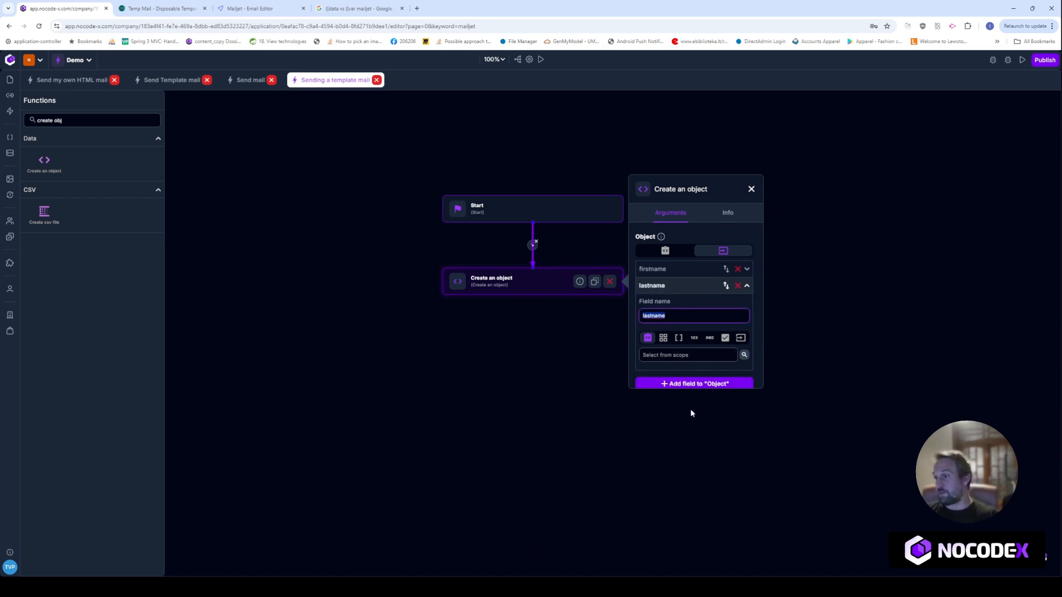
click(671, 357)
text(la)
click(699, 411)
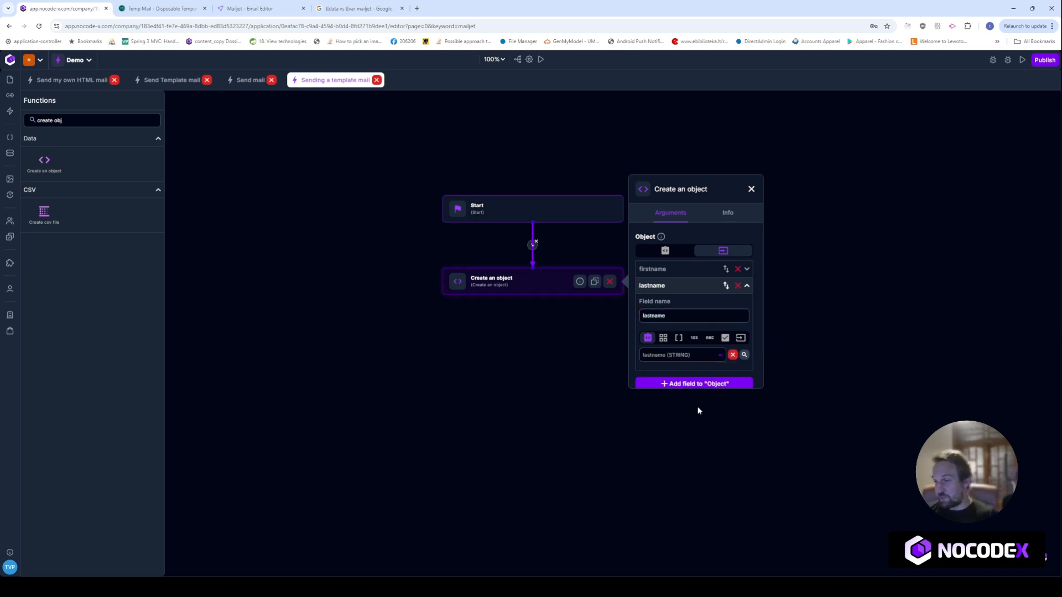
click(533, 290)
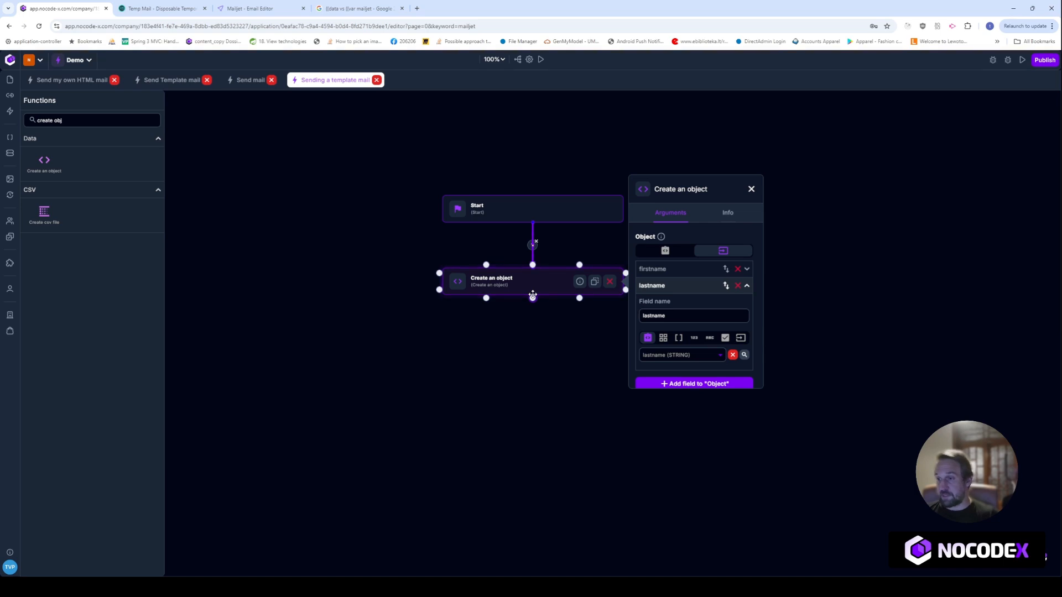
scroll(719, 310, down, 2)
click(679, 369)
text(DATA)
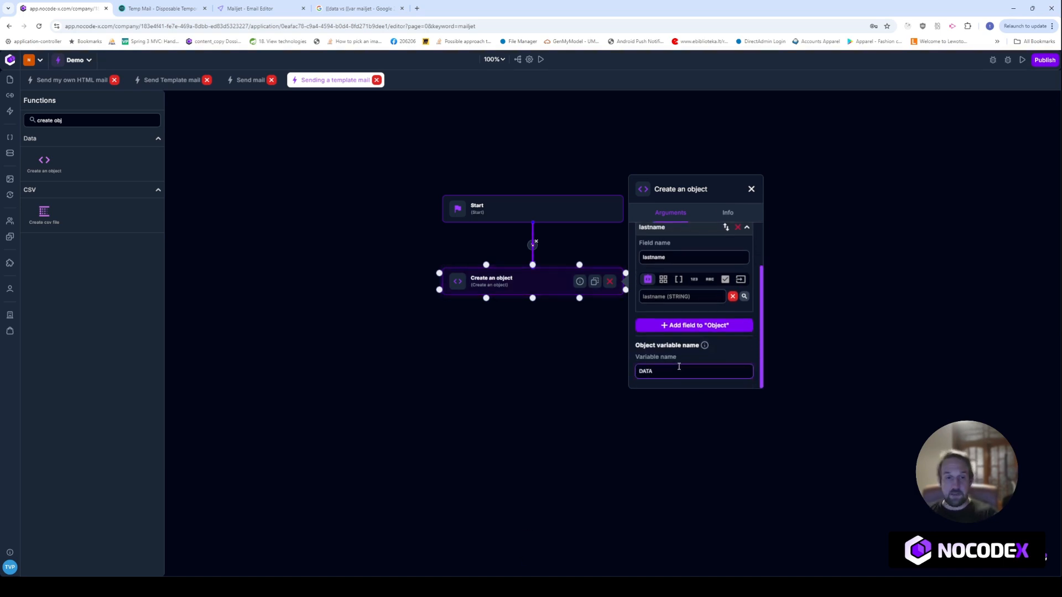
click(750, 190)
Search 'exe' and place an Execute action step below the Create an object step
key(ctrl+a)
key(BackSpace)
text(exe)
drag(44, 163, 523, 362)
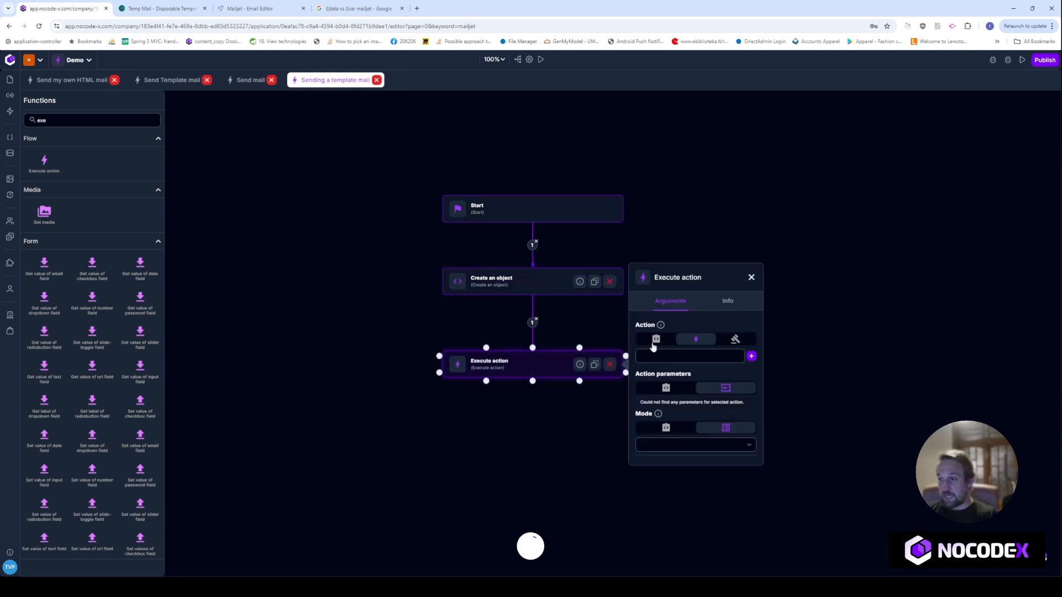
Set the Execute action to Send Template mail and review its FROM, FROM_NAME and TO parameters
click(666, 359)
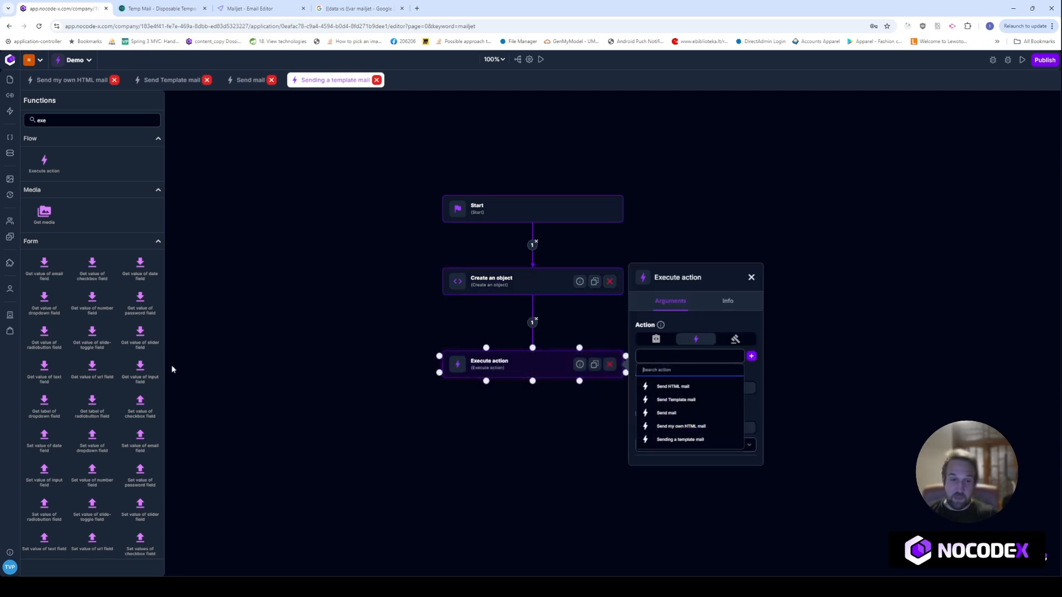
click(683, 399)
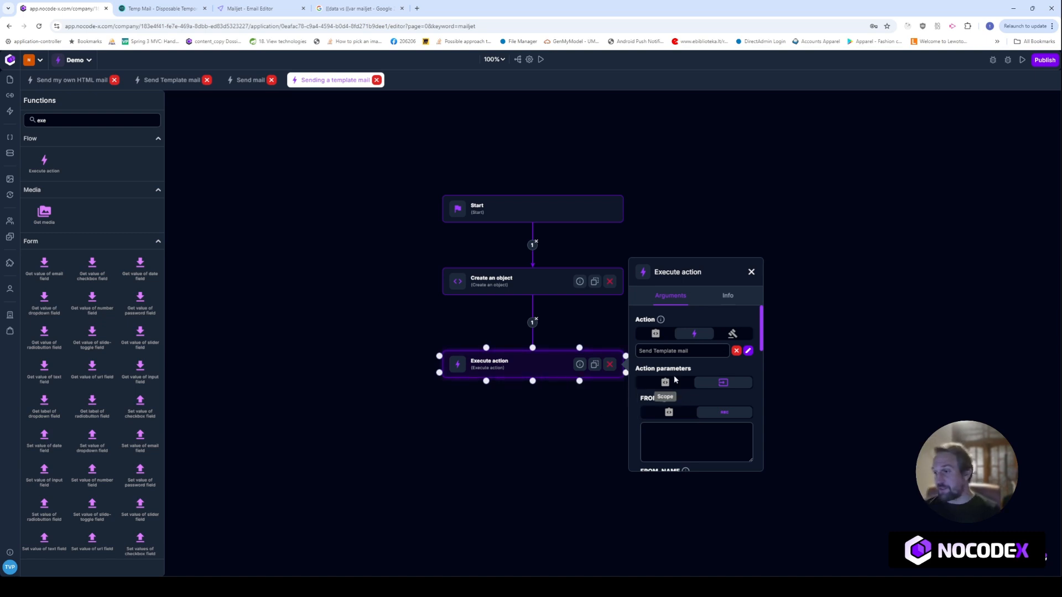
scroll(669, 376, down, 1)
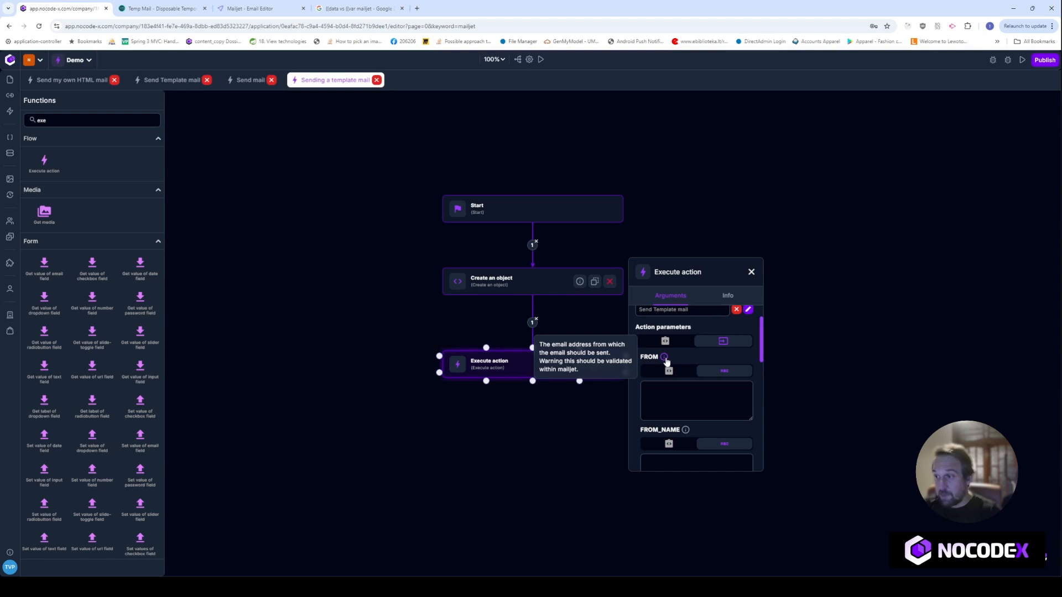
scroll(678, 376, down, 1)
mouse_move(685, 390)
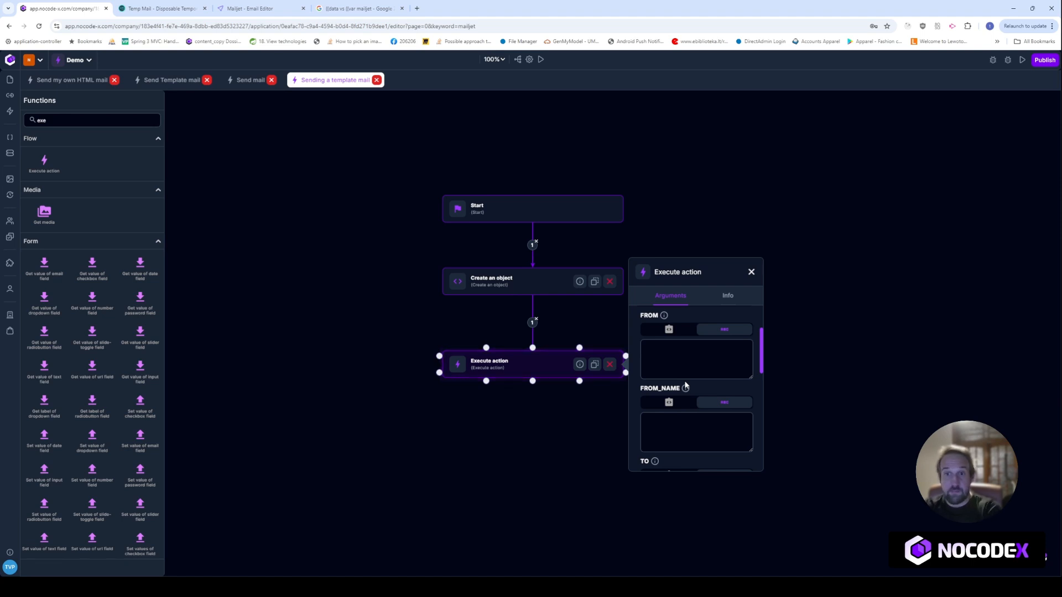
scroll(686, 386, down, 1)
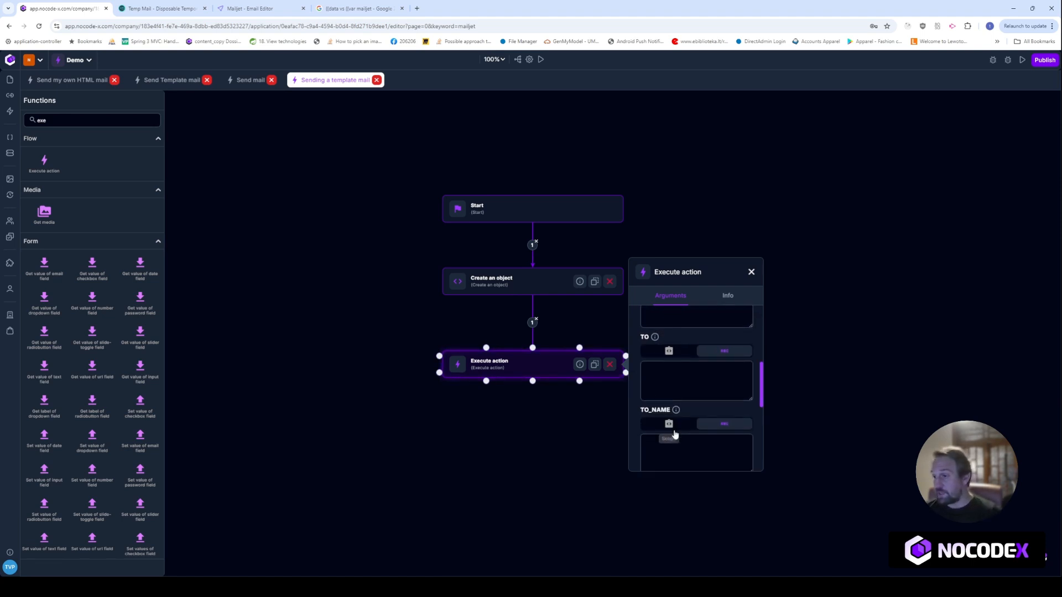
click(191, 8)
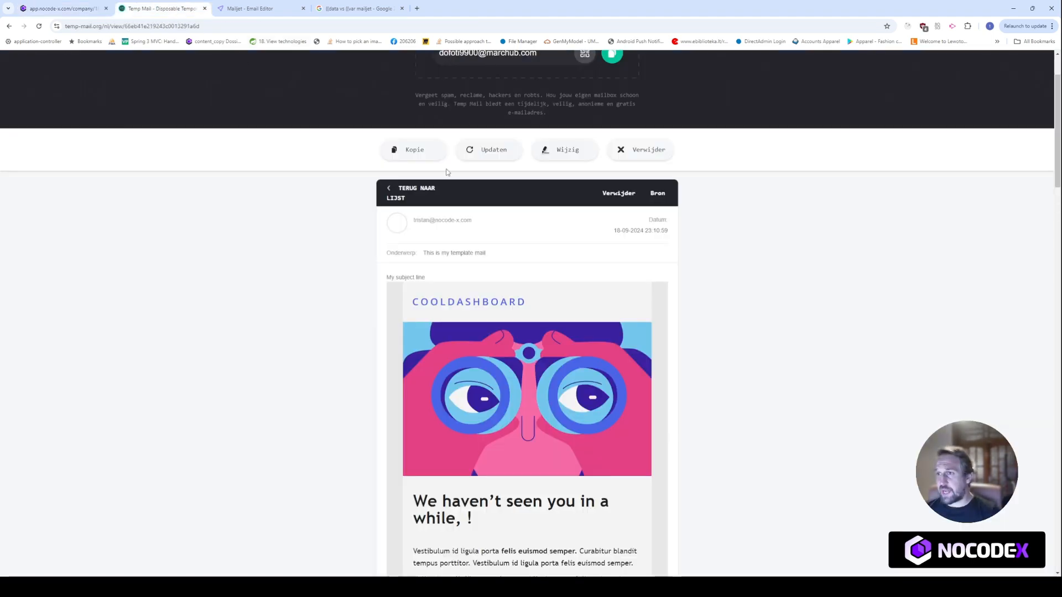
Go back to the Temp Mail inbox list, then return to the NoCode-X editor
click(416, 189)
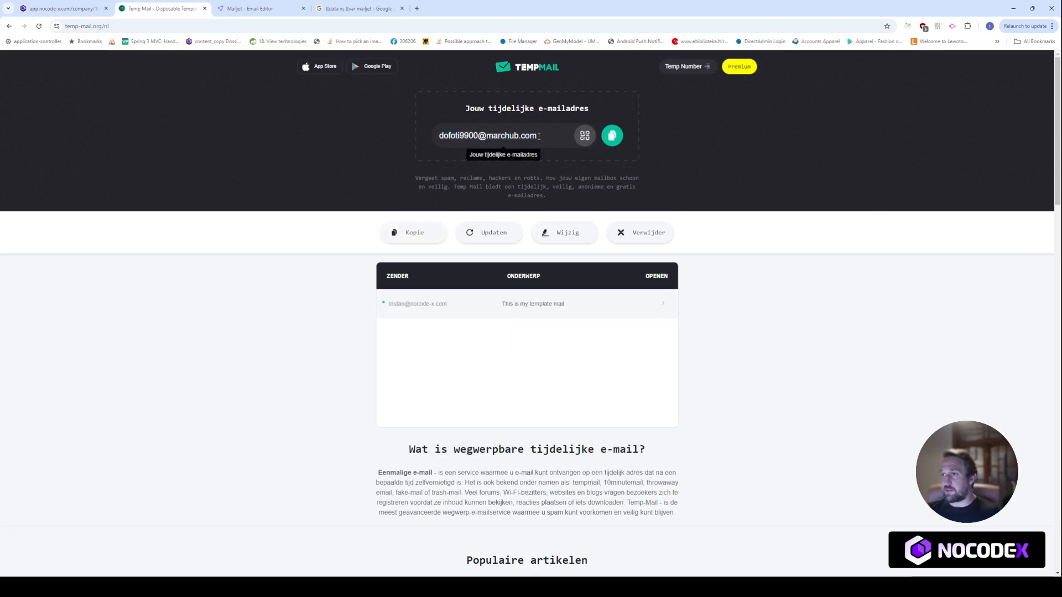
click(61, 9)
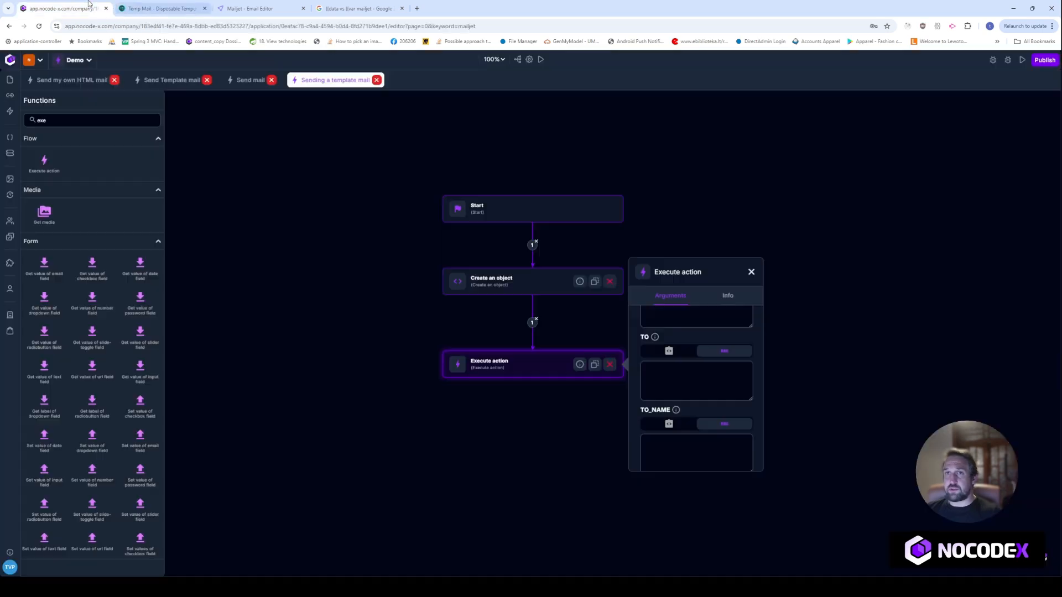
Fill TO with the temporary address, TO_NAME with 'Test' and SUBJECT with 'My Subject'
click(643, 367)
key(ctrl+v)
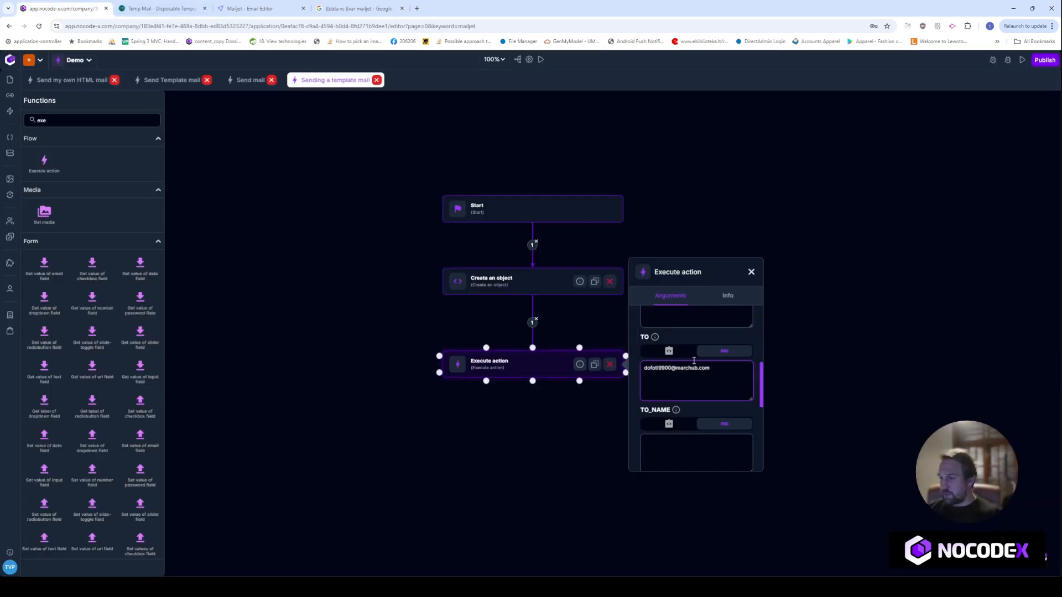
scroll(699, 362, down, 1)
click(676, 405)
text(T)
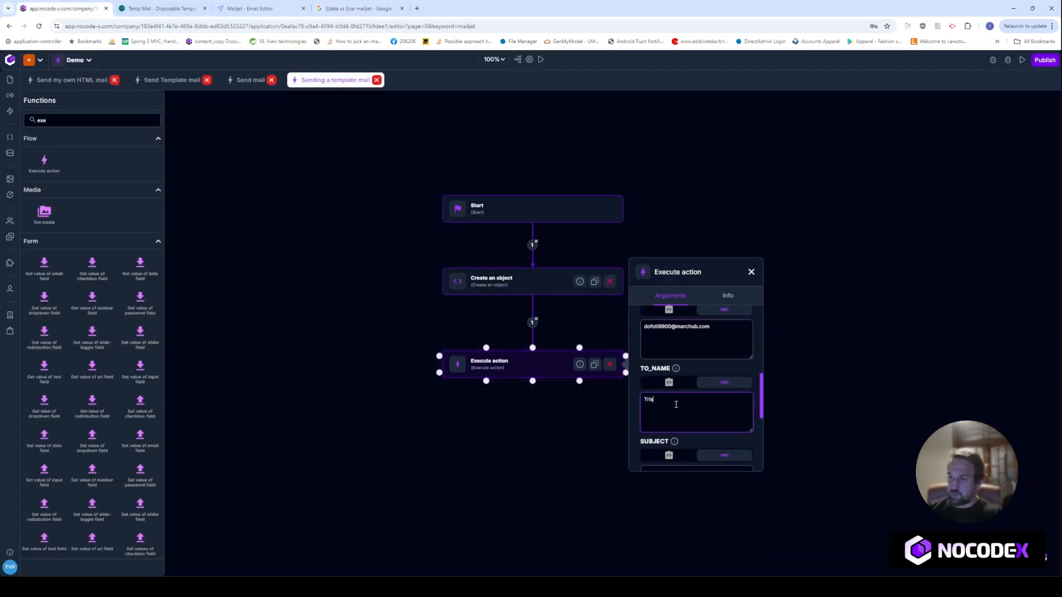
text(est)
scroll(686, 393, down, 3)
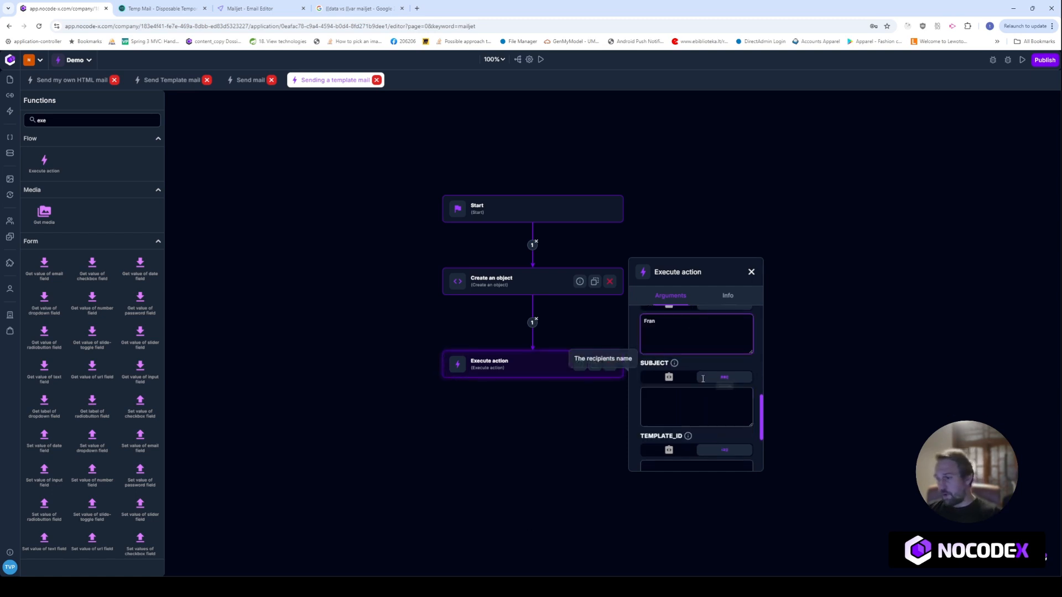
click(700, 366)
text(My)
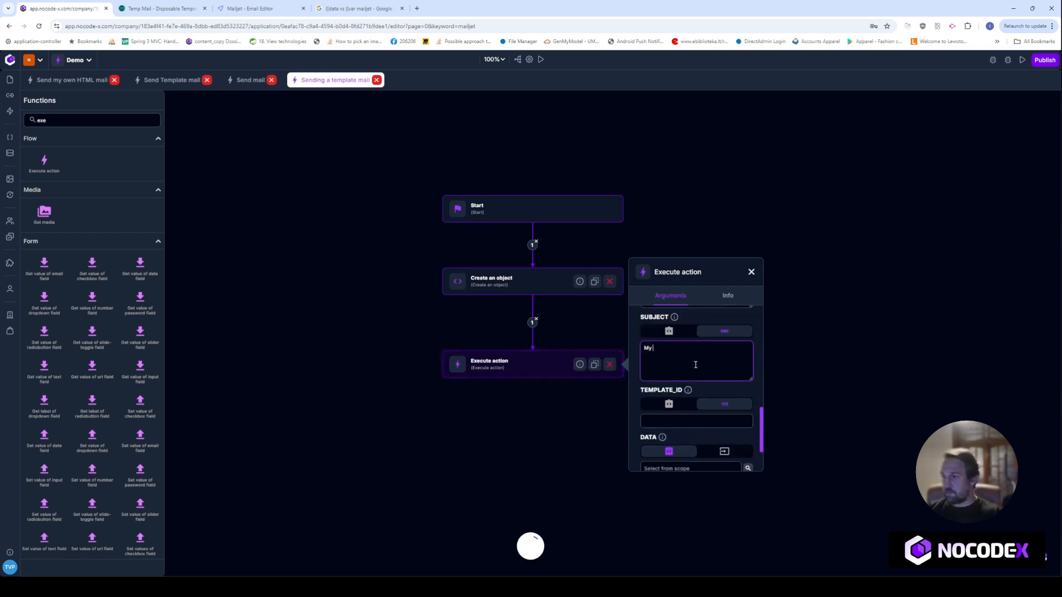
text( Subject)
Set TEMPLATE_ID to 6304398, copied from the Mailjet published template page
click(685, 422)
text(9900.)
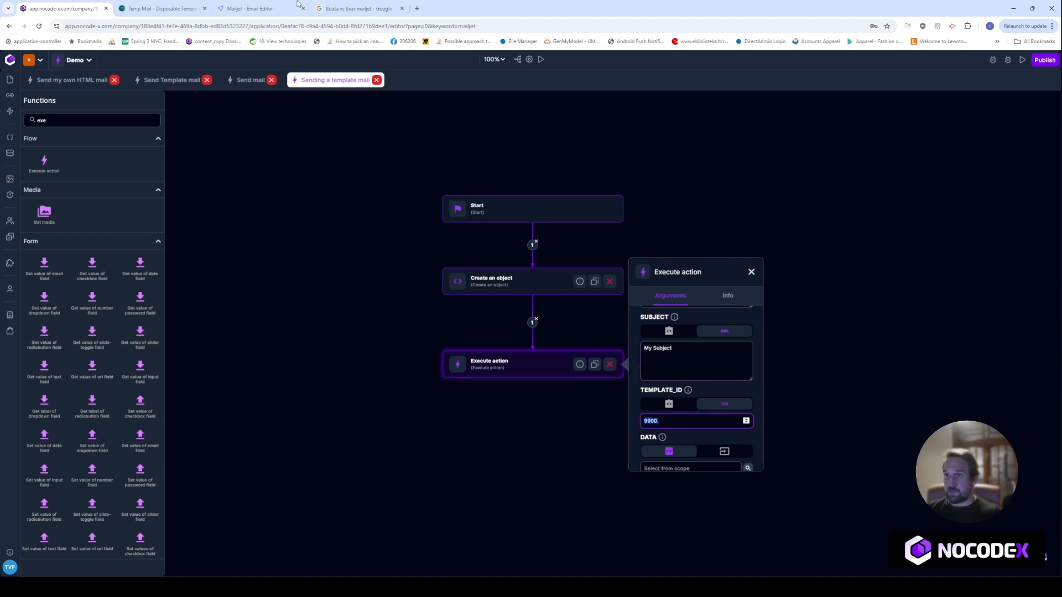
click(160, 9)
click(360, 8)
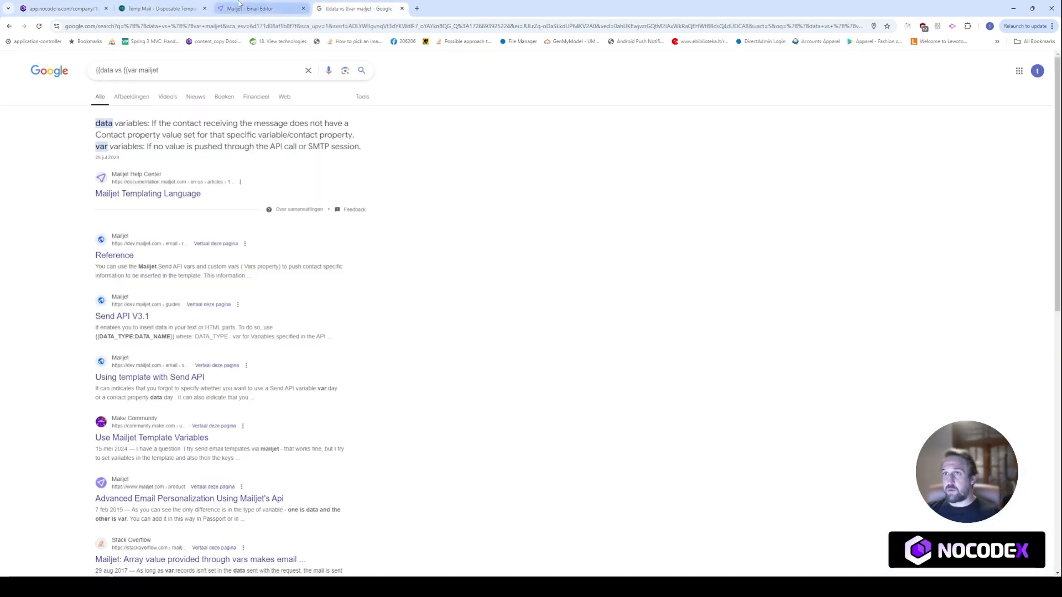
click(255, 9)
double_click(77, 135)
key(ctrl+c)
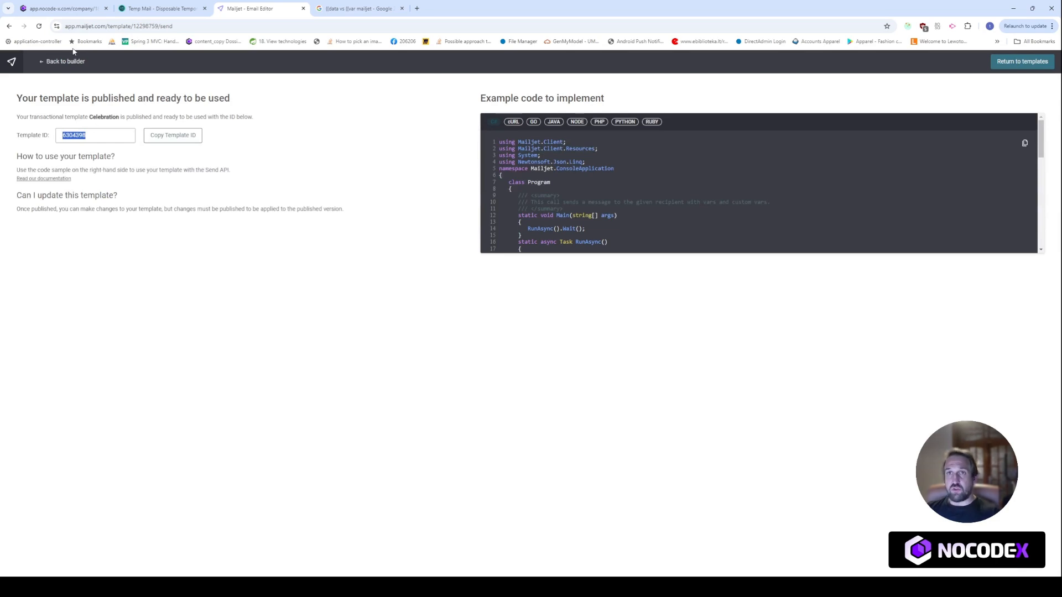
click(60, 9)
mouse_move(690, 385)
key(ctrl+v)
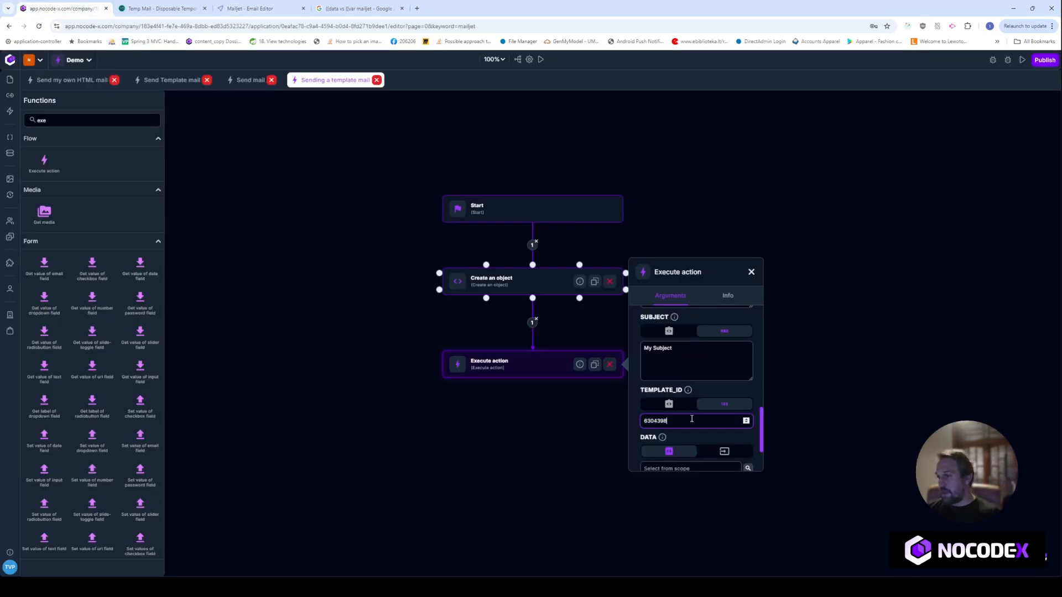
Use DATA (OBJECT) from scope as the mail data and open the flow's test runner
scroll(703, 379, down, 1)
click(704, 405)
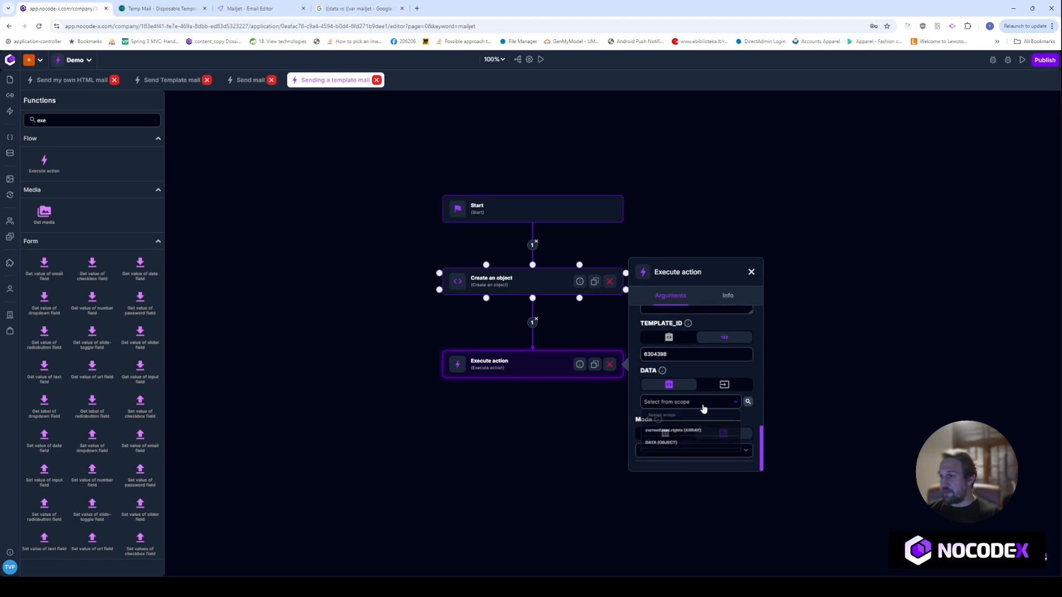
click(691, 446)
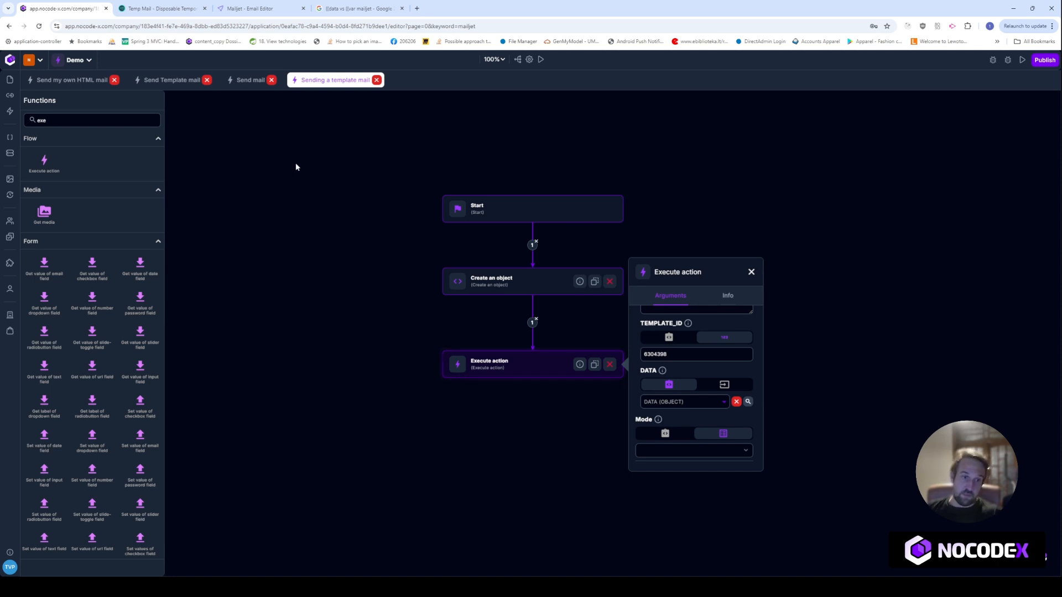
click(553, 367)
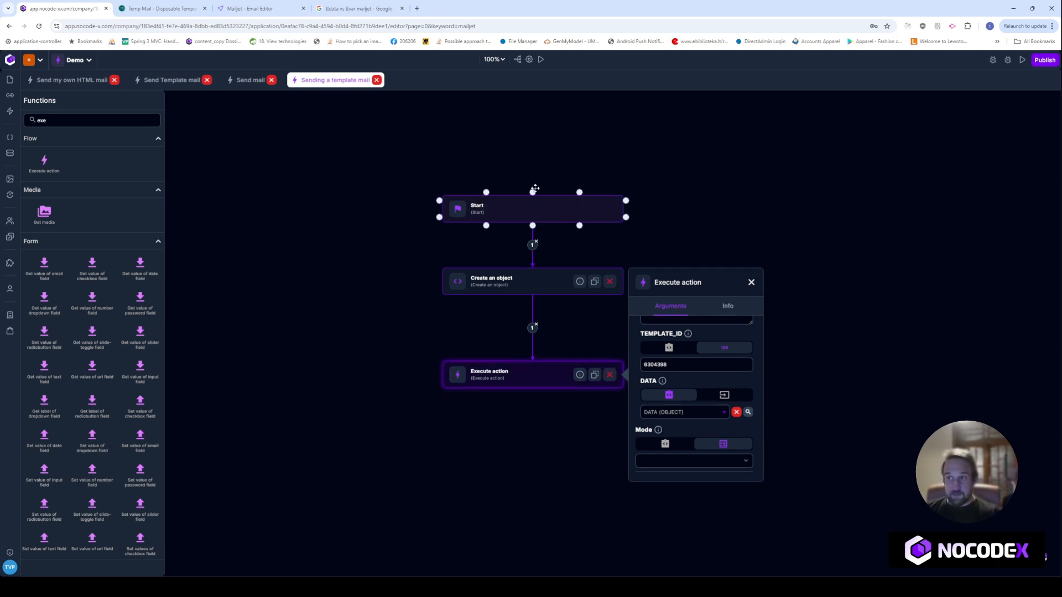
click(541, 60)
Create a new test with the tester's first and last name as arguments, execute it, and close the dialog
click(888, 310)
click(299, 338)
click(226, 366)
key(Tab)
scroll(369, 322, down, 1)
click(219, 365)
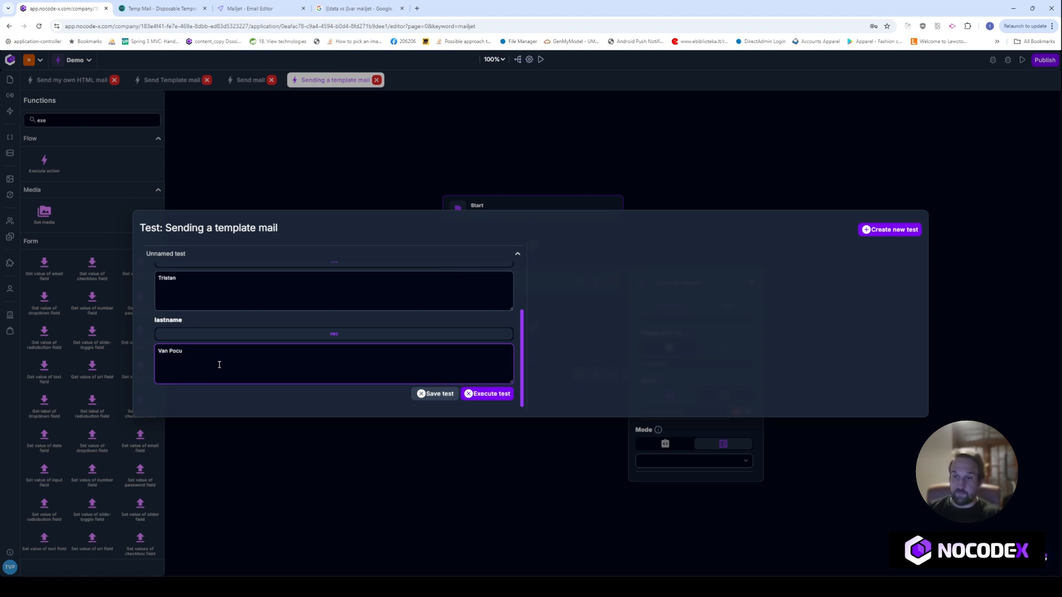
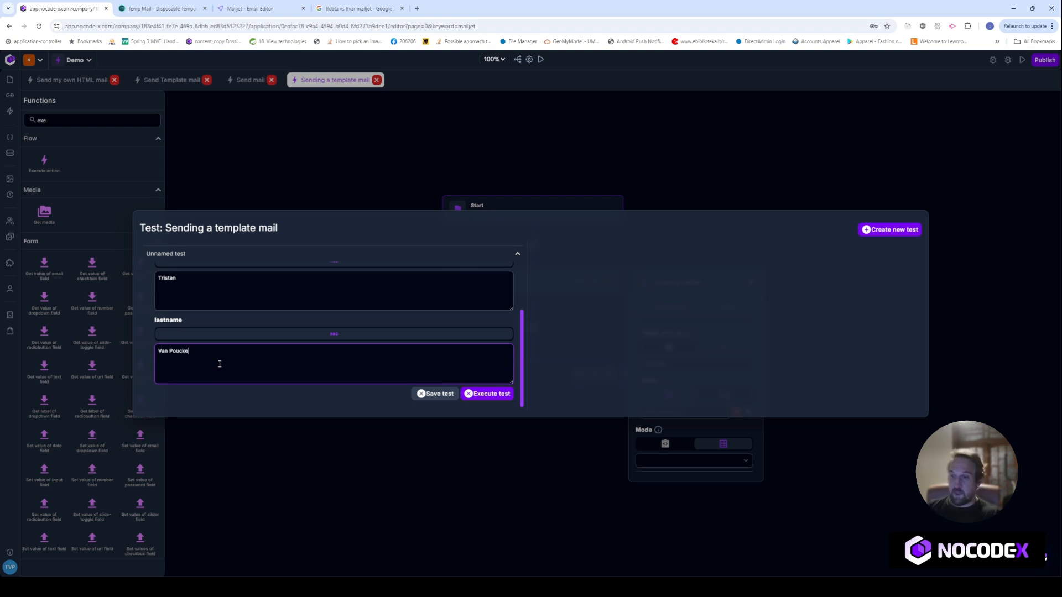
click(494, 396)
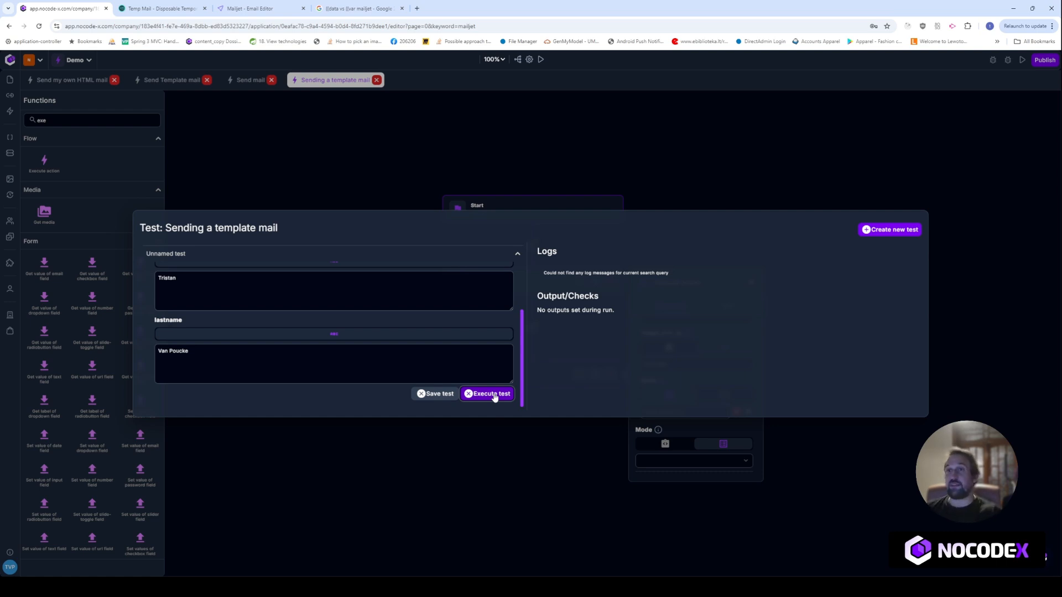
click(306, 174)
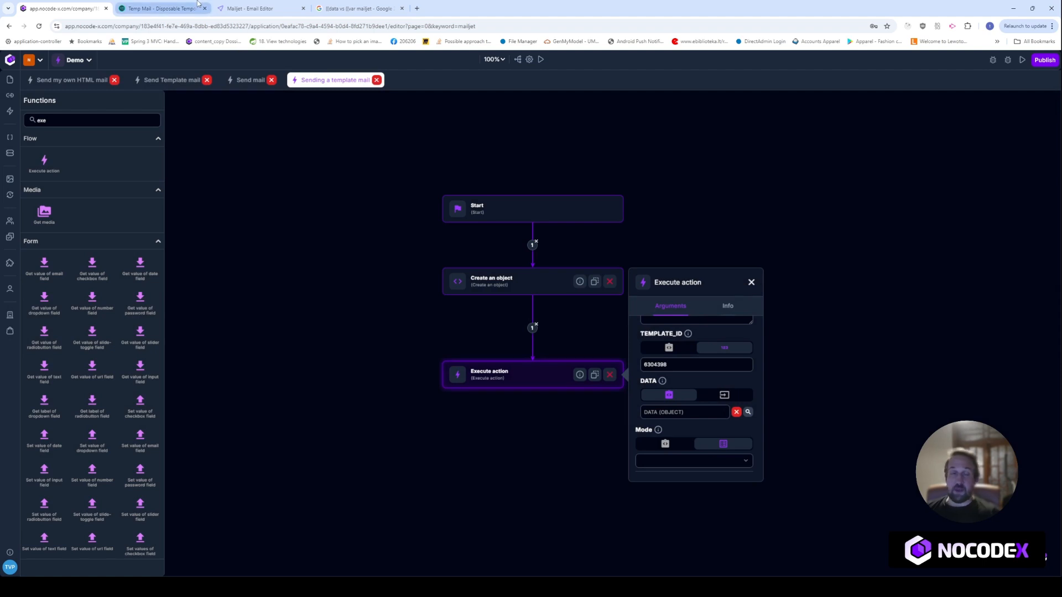
Refresh the Temp Mail inbox and open the new 'My Subject' email
click(198, 5)
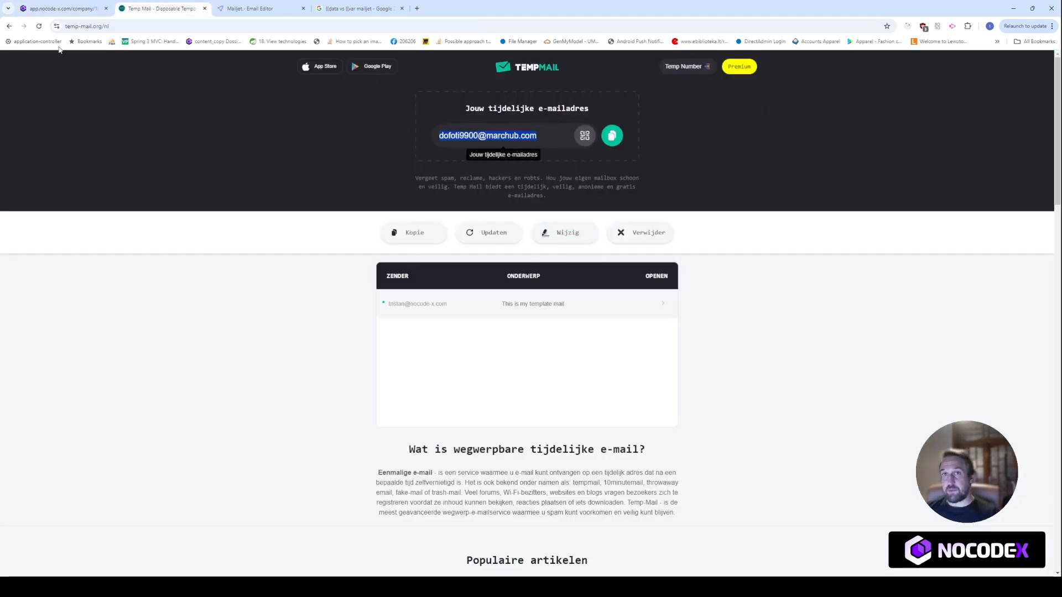
click(38, 27)
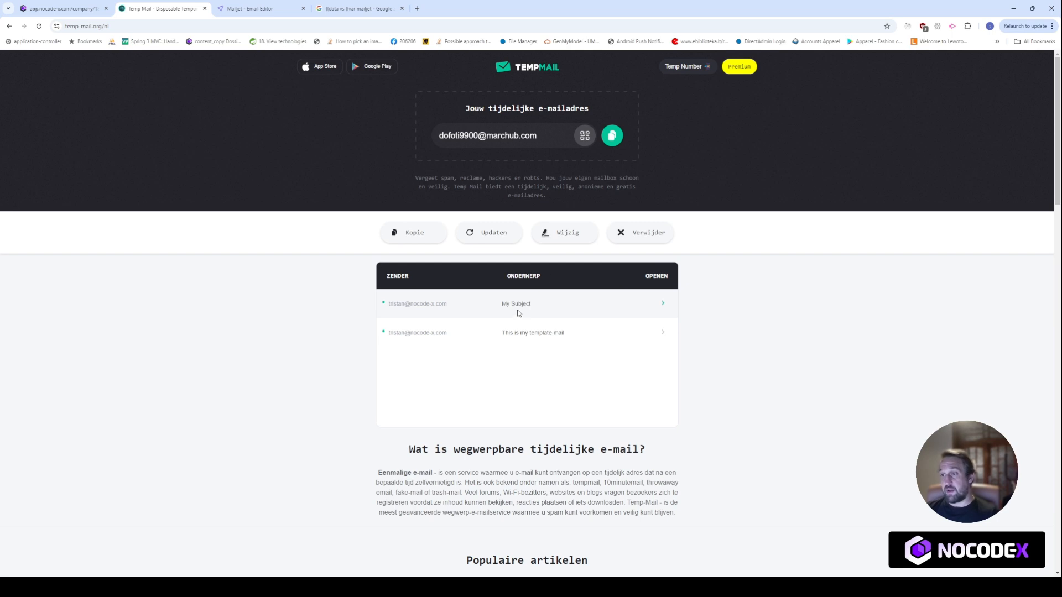
click(607, 304)
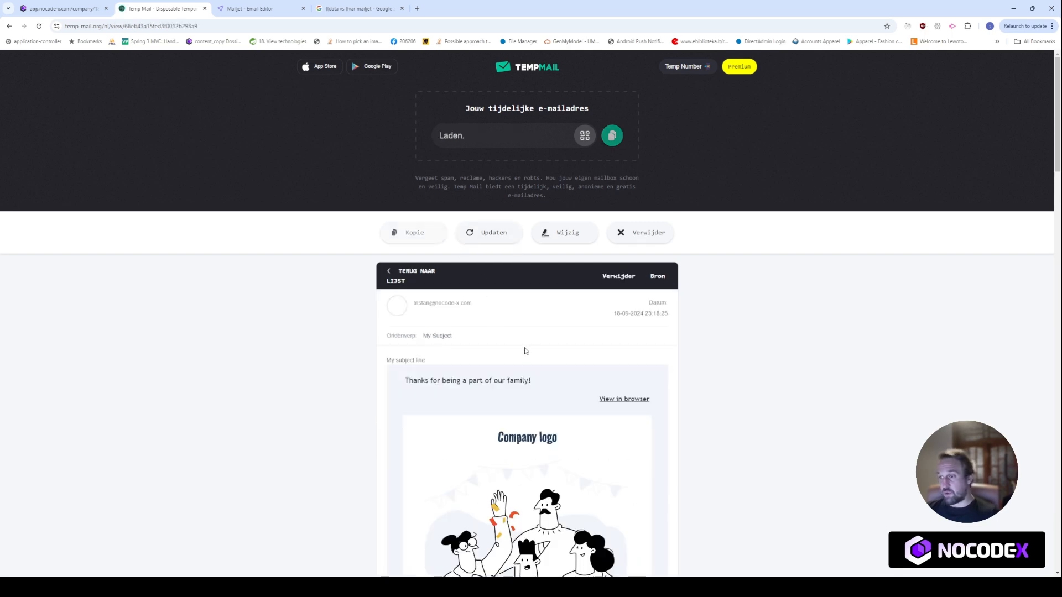
Highlight the personalised full name in the email heading, then return to NoCode-X
scroll(543, 352, down, 2)
scroll(543, 352, down, 2)
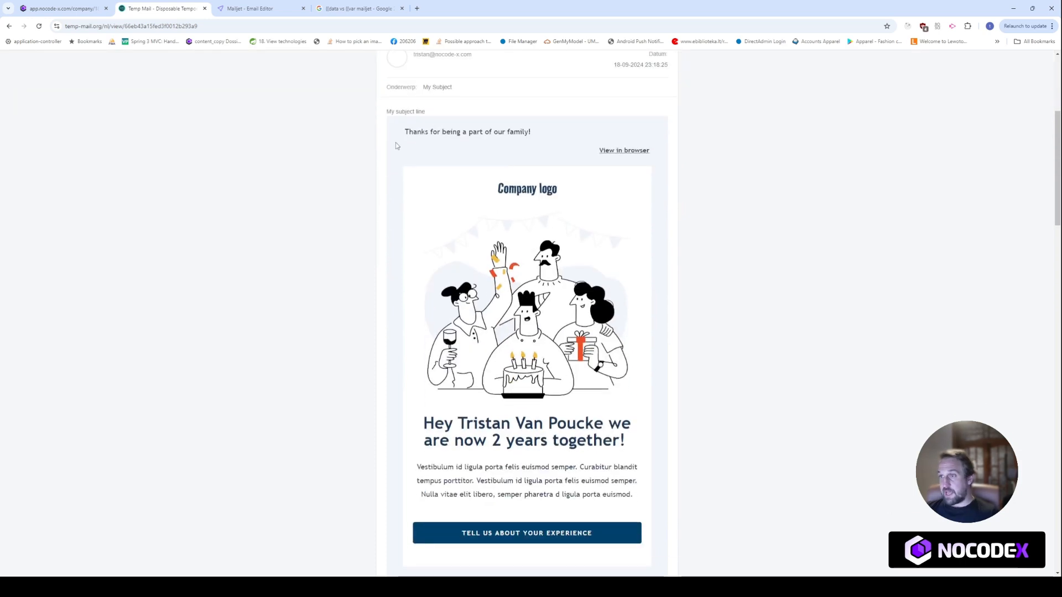
drag(395, 129, 588, 425)
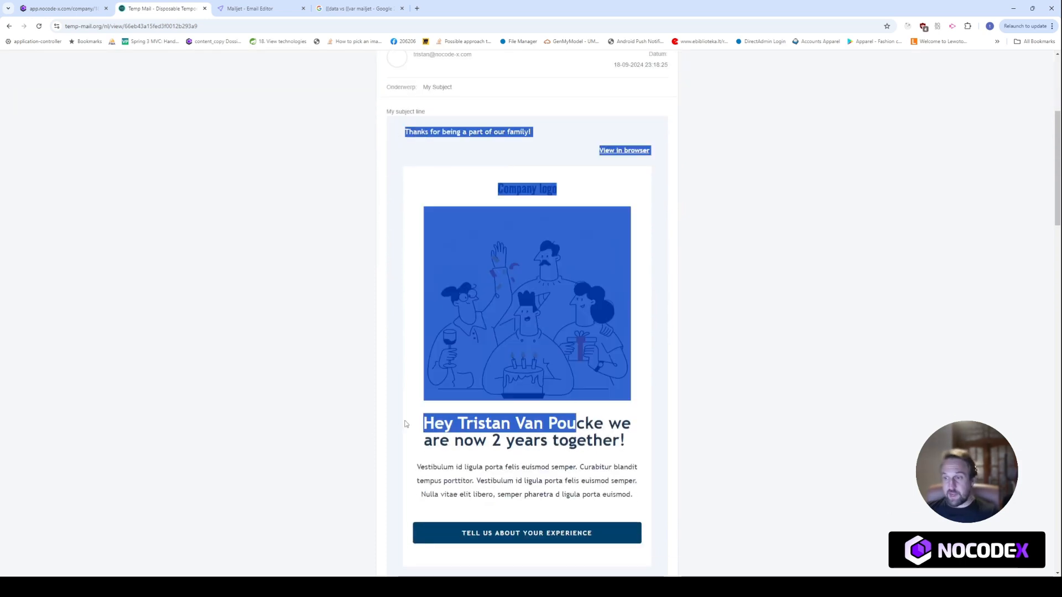
click(432, 421)
drag(452, 424, 602, 424)
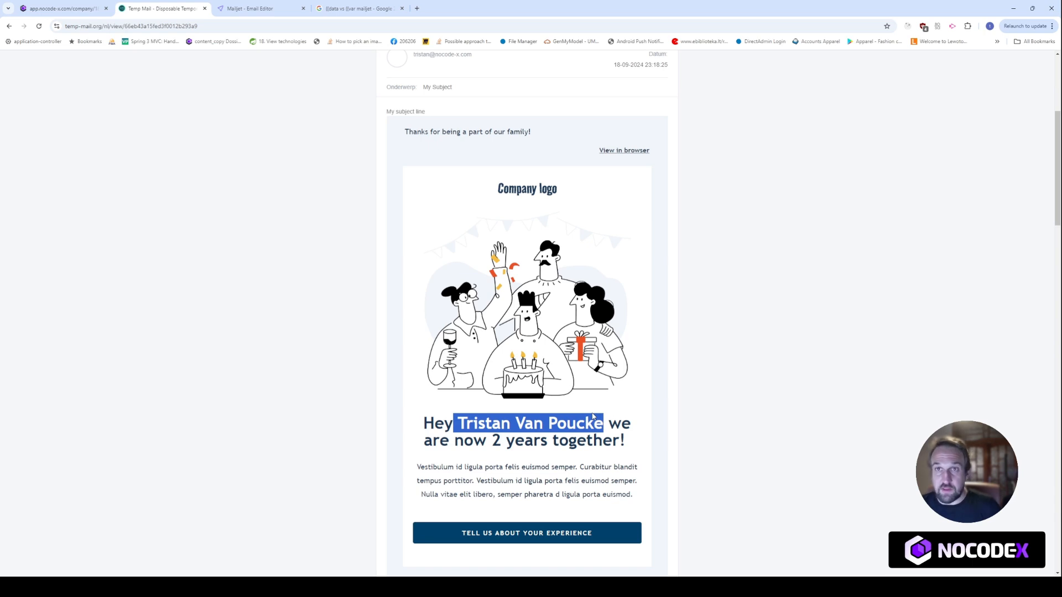
click(92, 5)
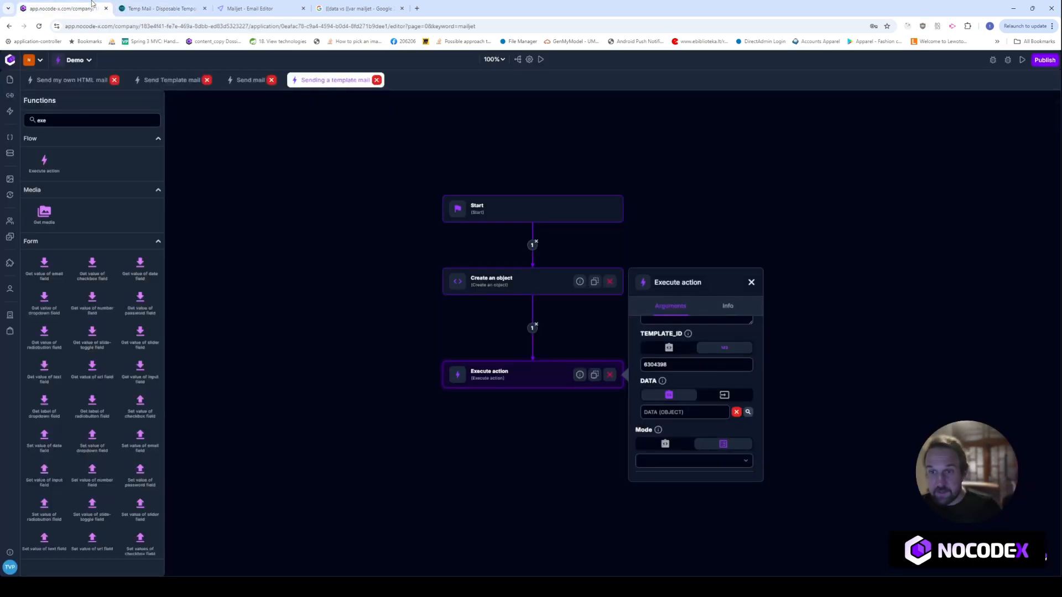